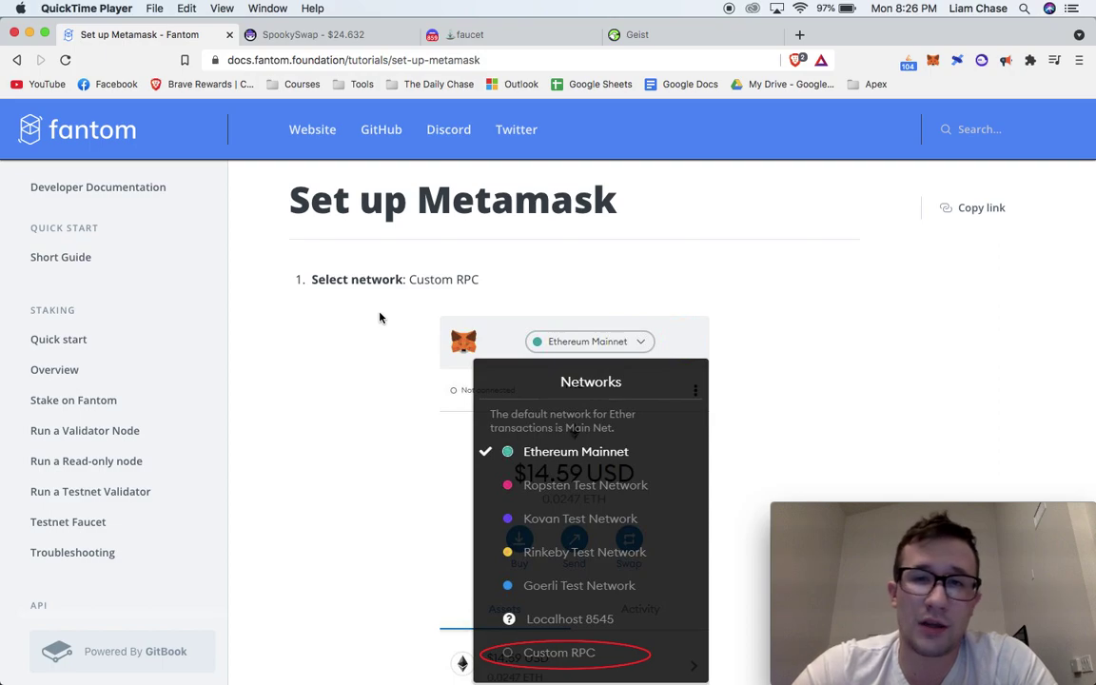
Step: Read the Fantom setup instructions and open MetaMask's form for adding a Custom RPC network
{"action": "scroll", "coordinate": [379, 318], "scroll_direction": "down", "scroll_amount": 2}
{"action": "scroll", "coordinate": [380, 318], "scroll_direction": "up", "scroll_amount": 2}
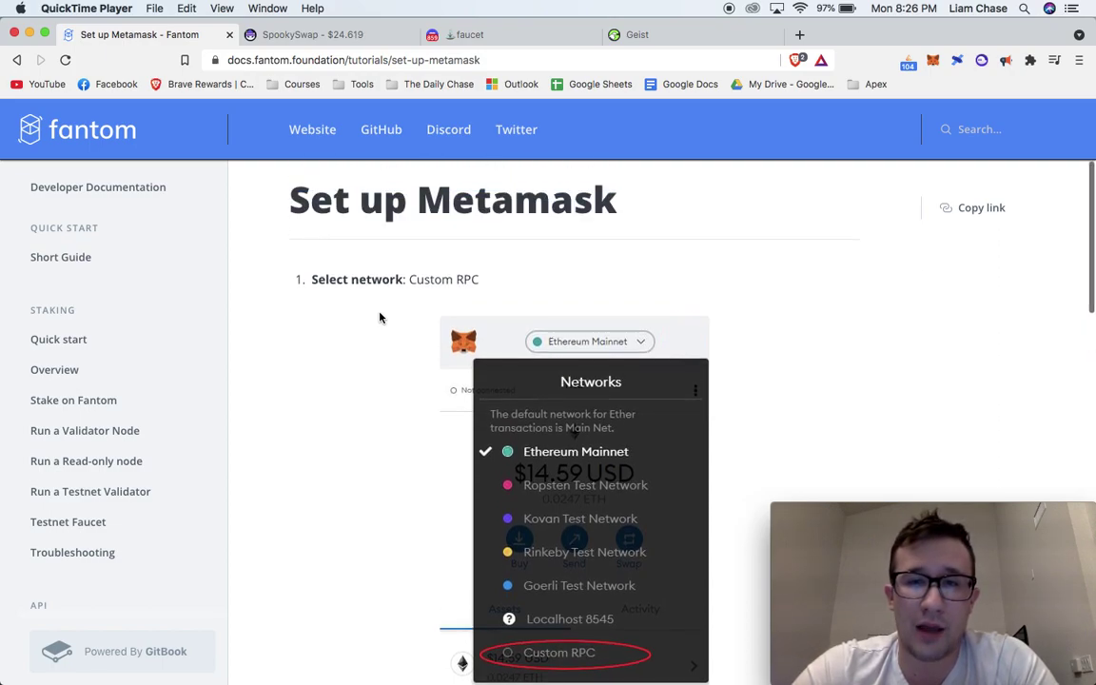
{"action": "scroll", "coordinate": [575, 257], "scroll_direction": "down", "scroll_amount": 5}
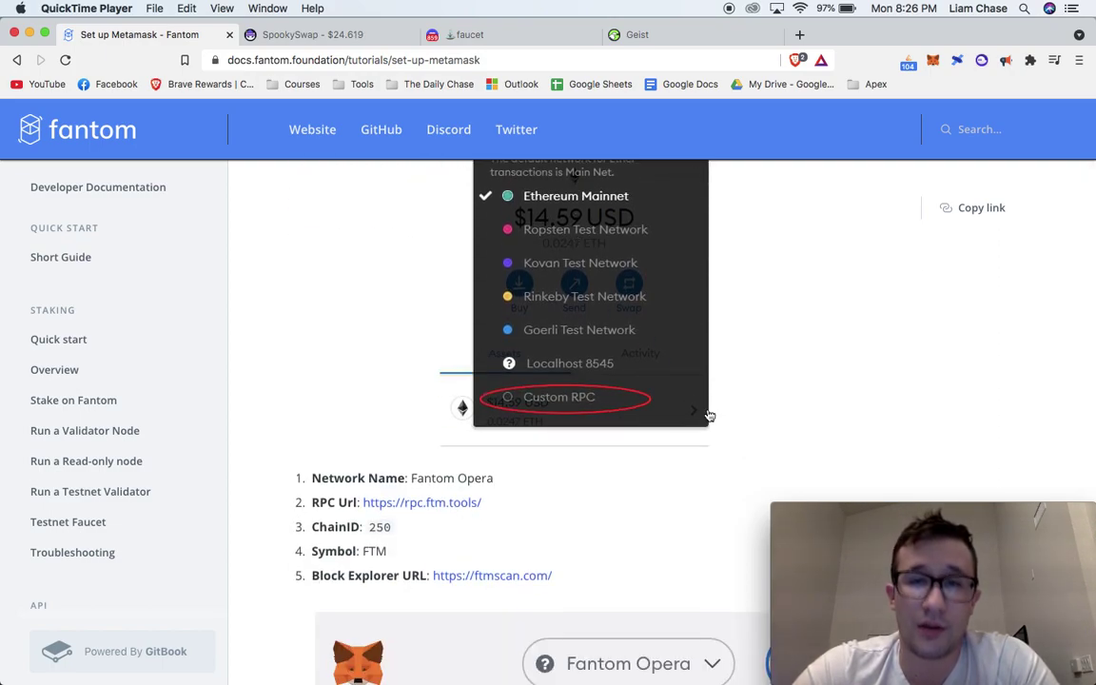
{"action": "scroll", "coordinate": [783, 440], "scroll_direction": "up", "scroll_amount": 5}
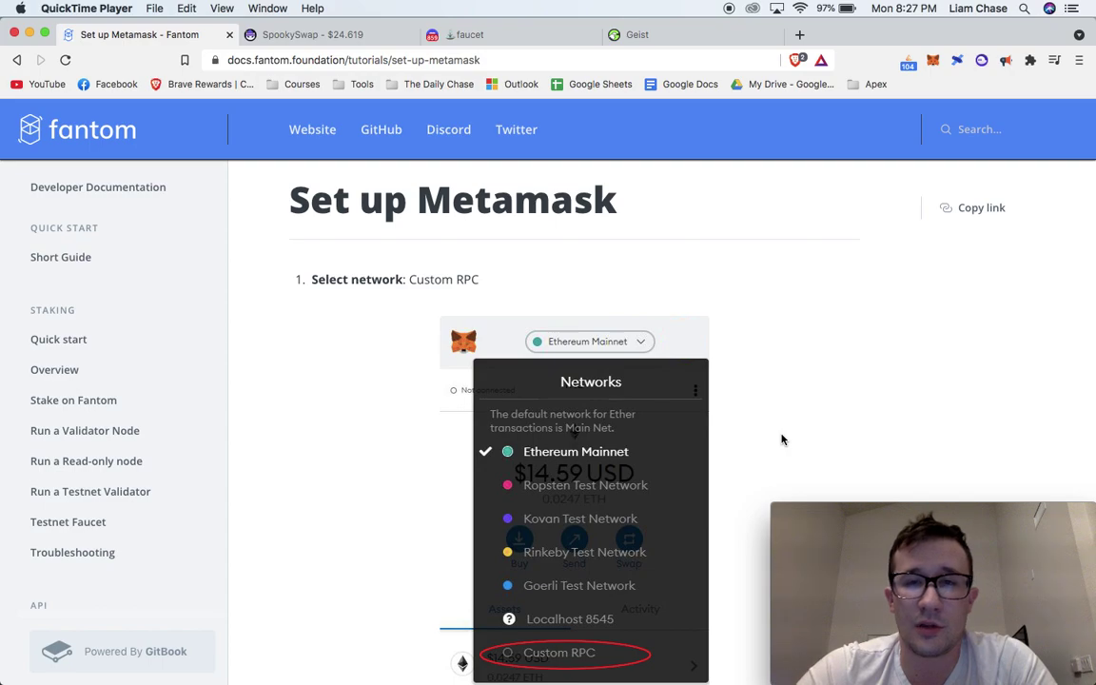
{"action": "scroll", "coordinate": [782, 440], "scroll_direction": "down", "scroll_amount": 8}
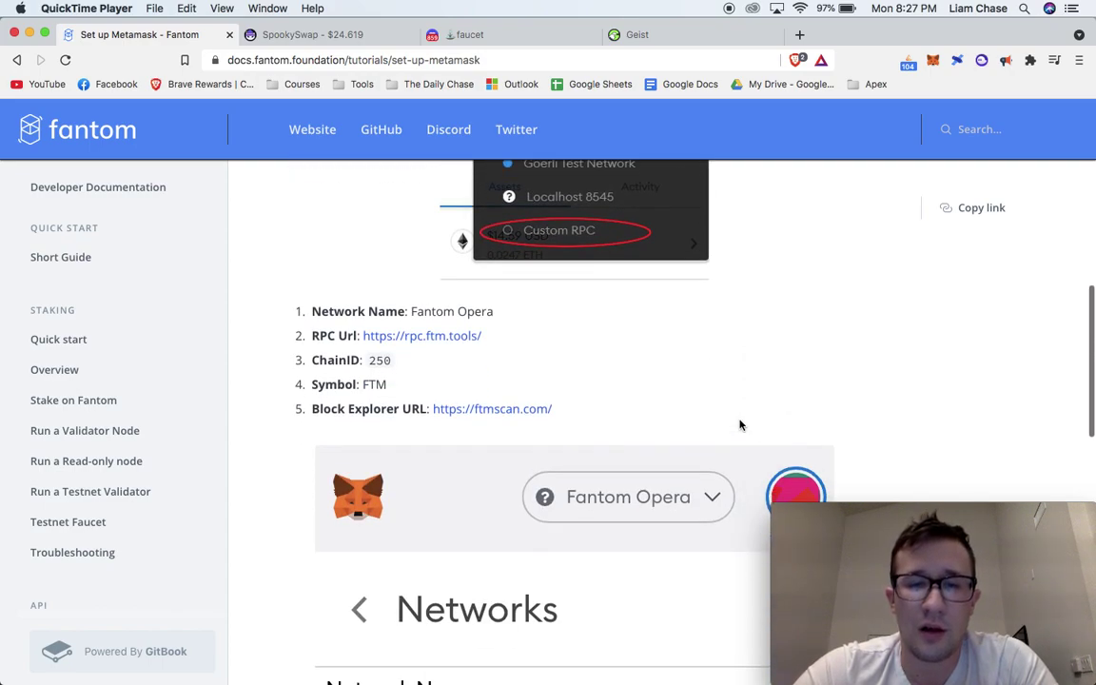
{"action": "left_click", "coordinate": [931, 65]}
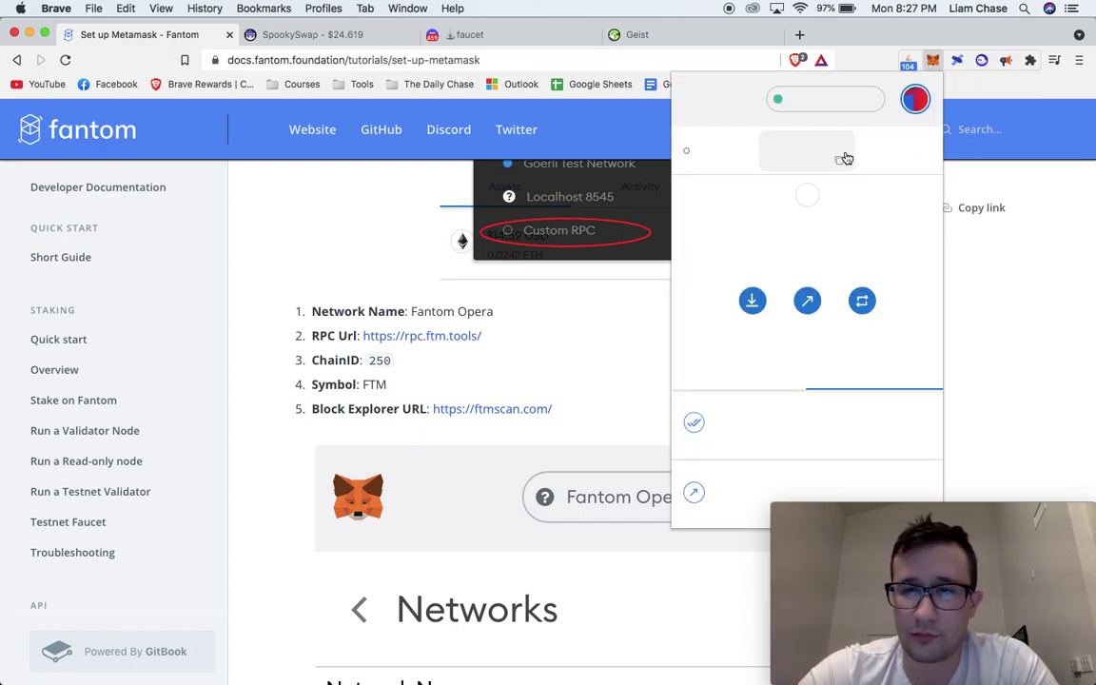
{"action": "left_click", "coordinate": [872, 101]}
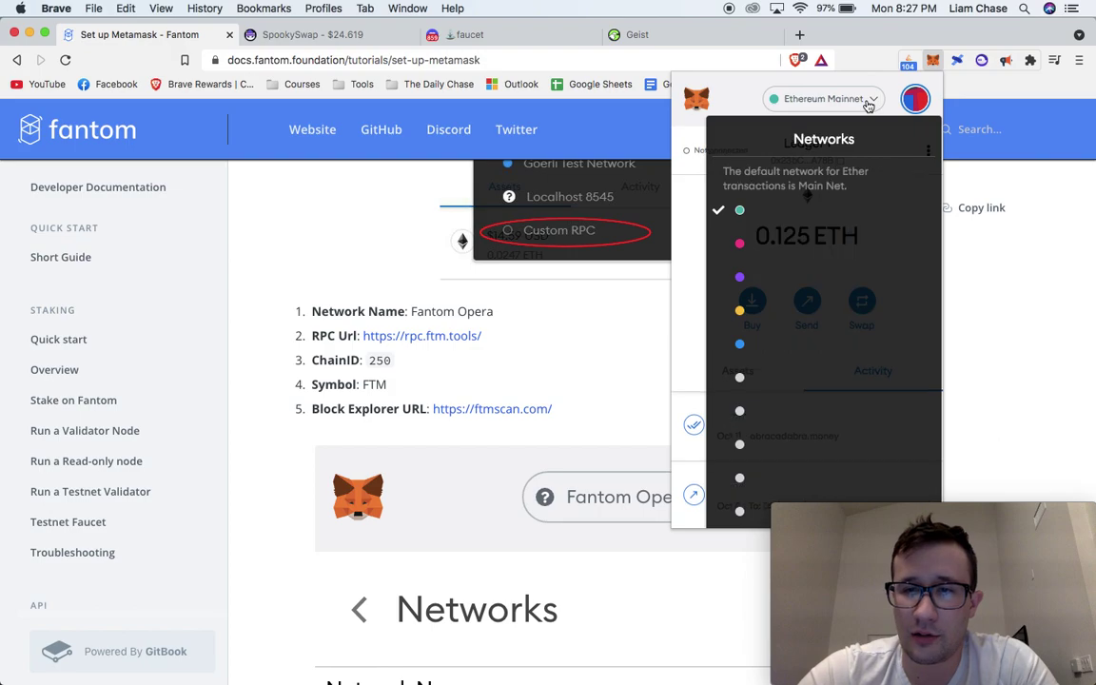
{"action": "scroll", "coordinate": [835, 369], "scroll_direction": "down", "scroll_amount": 3}
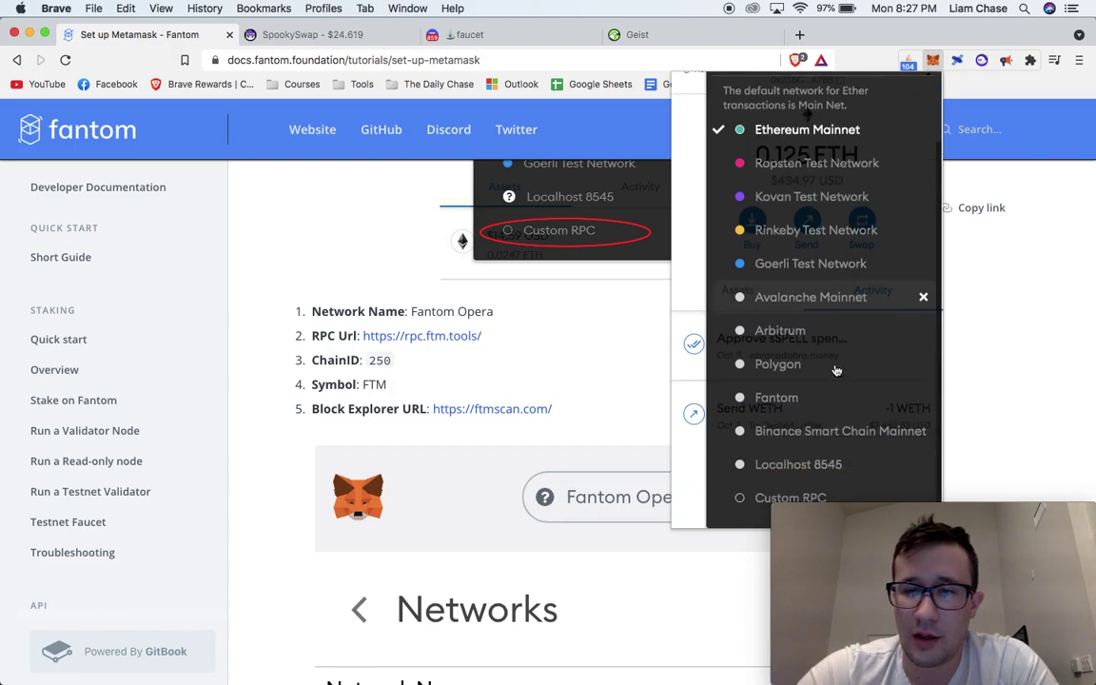
{"action": "left_click", "coordinate": [745, 497]}
Step: Consult the network details in the Fantom documentation and enter Fantom as the new network's name
{"action": "scroll", "coordinate": [619, 398], "scroll_direction": "down", "scroll_amount": 10}
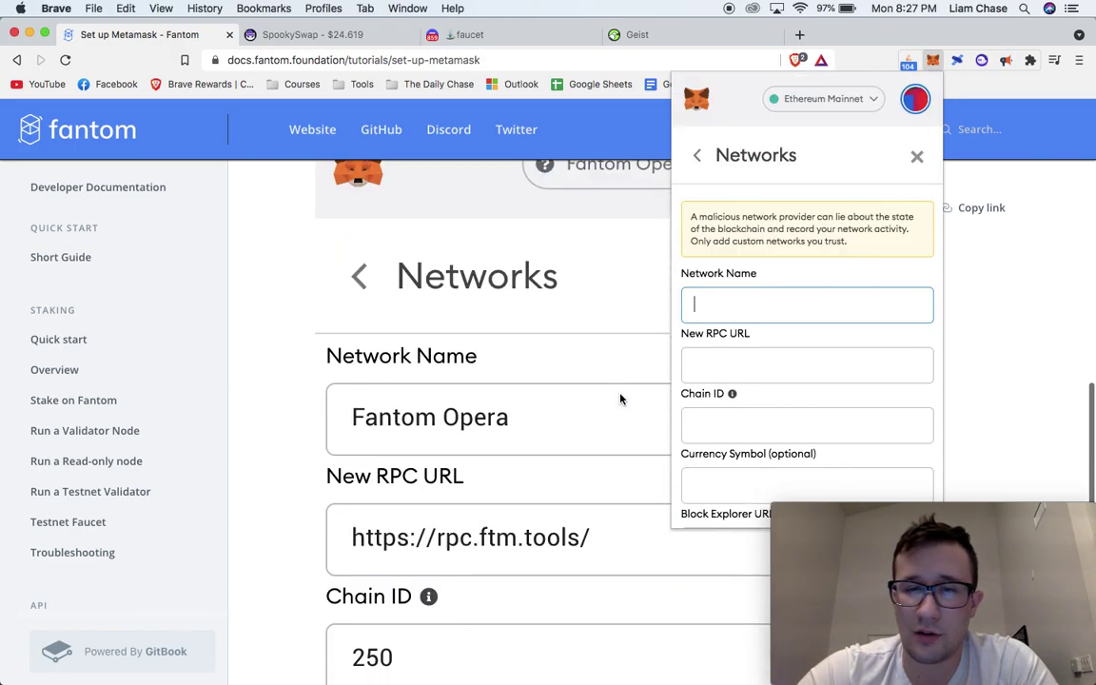
{"action": "scroll", "coordinate": [620, 398], "scroll_direction": "down", "scroll_amount": 3}
{"action": "scroll", "coordinate": [620, 398], "scroll_direction": "up", "scroll_amount": 12}
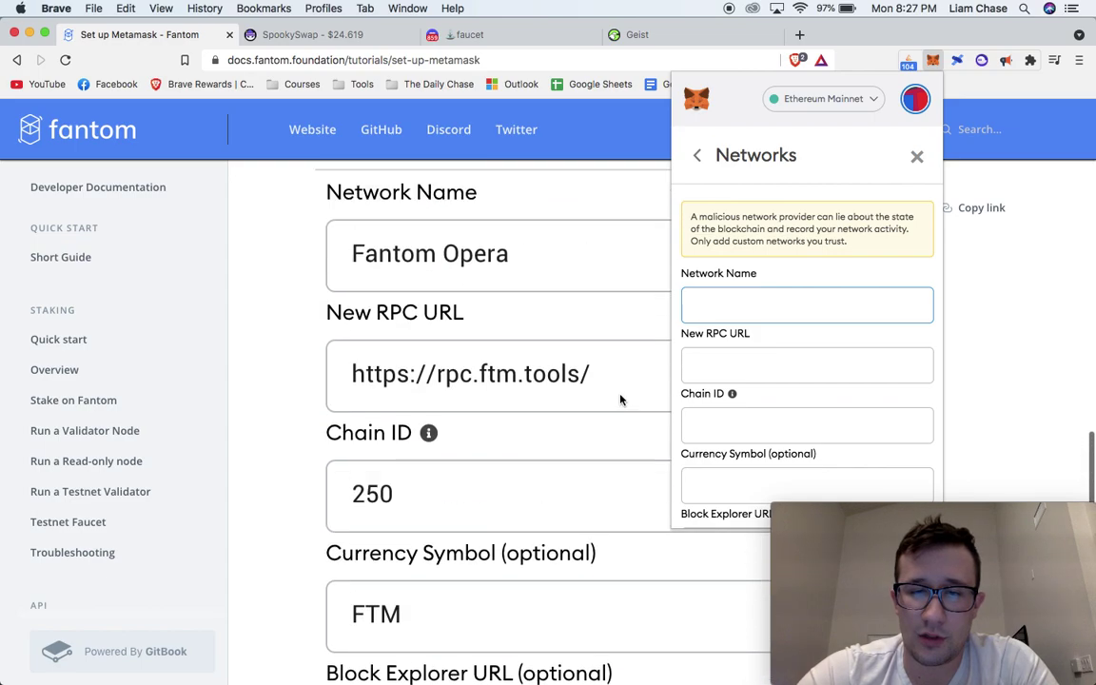
{"action": "scroll", "coordinate": [619, 397], "scroll_direction": "up", "scroll_amount": 4}
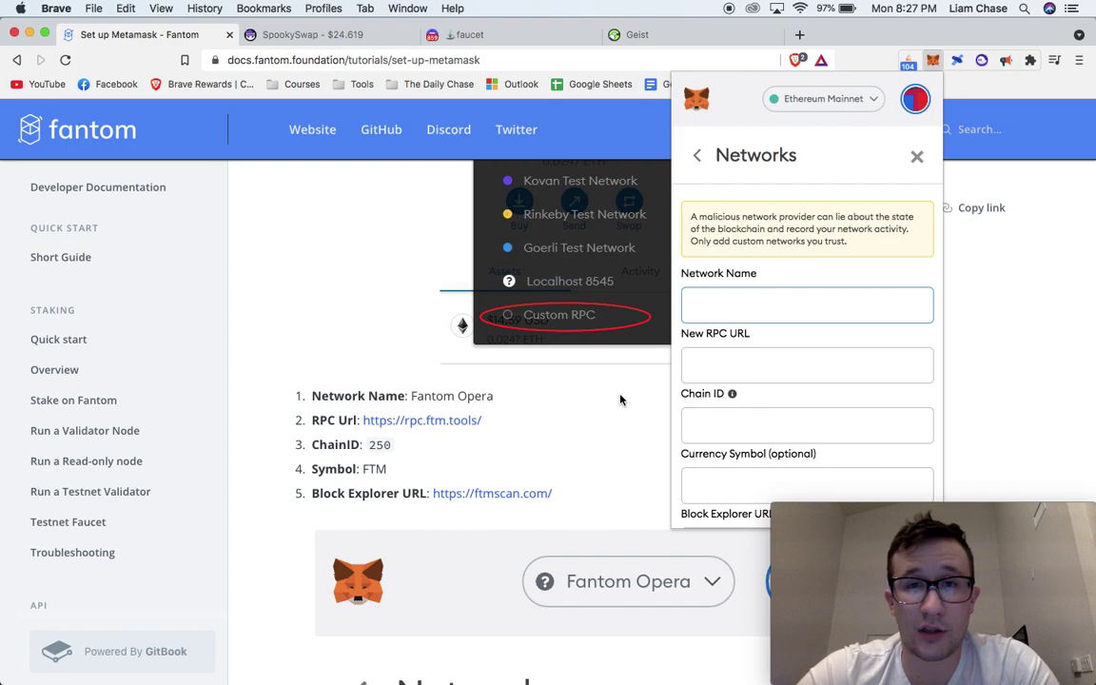
{"action": "type", "text": "Fanom"}
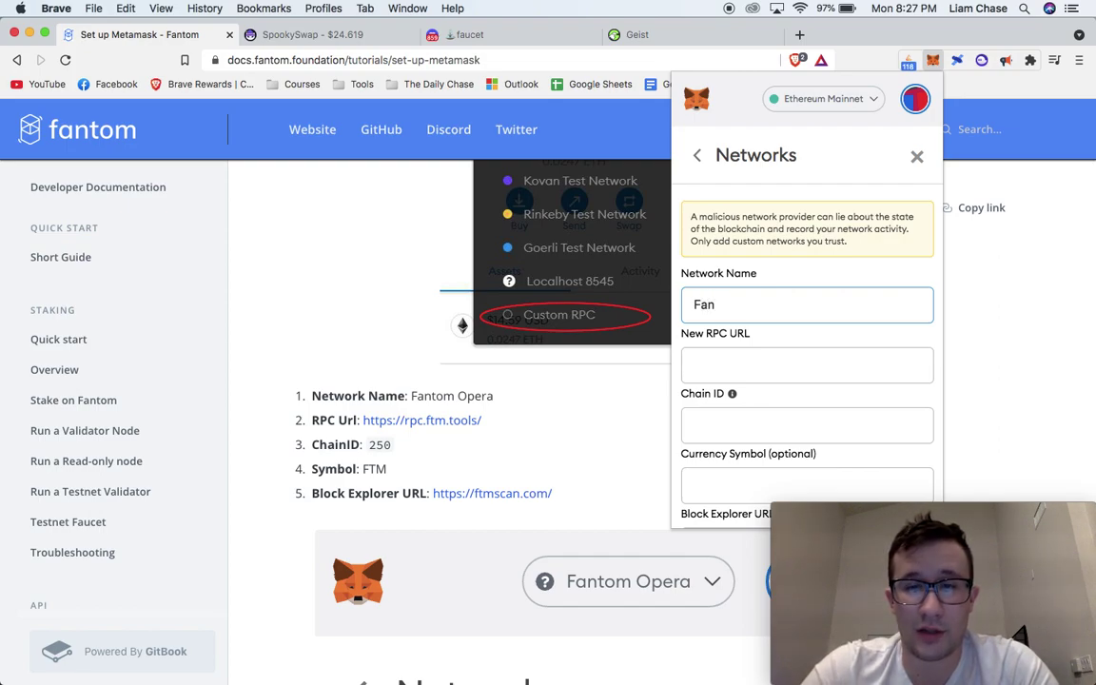
{"action": "key", "text": "BackSpace"}
{"action": "key", "text": "BackSpace"}
{"action": "type", "text": "tom"}
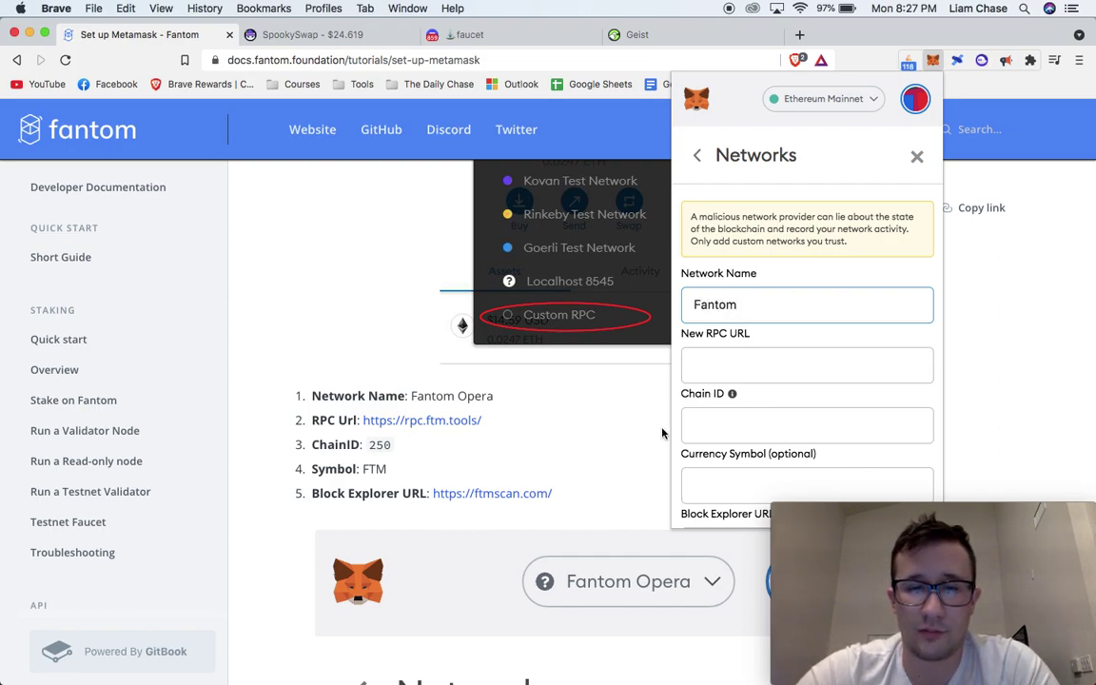
{"action": "left_click", "coordinate": [746, 369]}
{"action": "type", "text": "https:"}
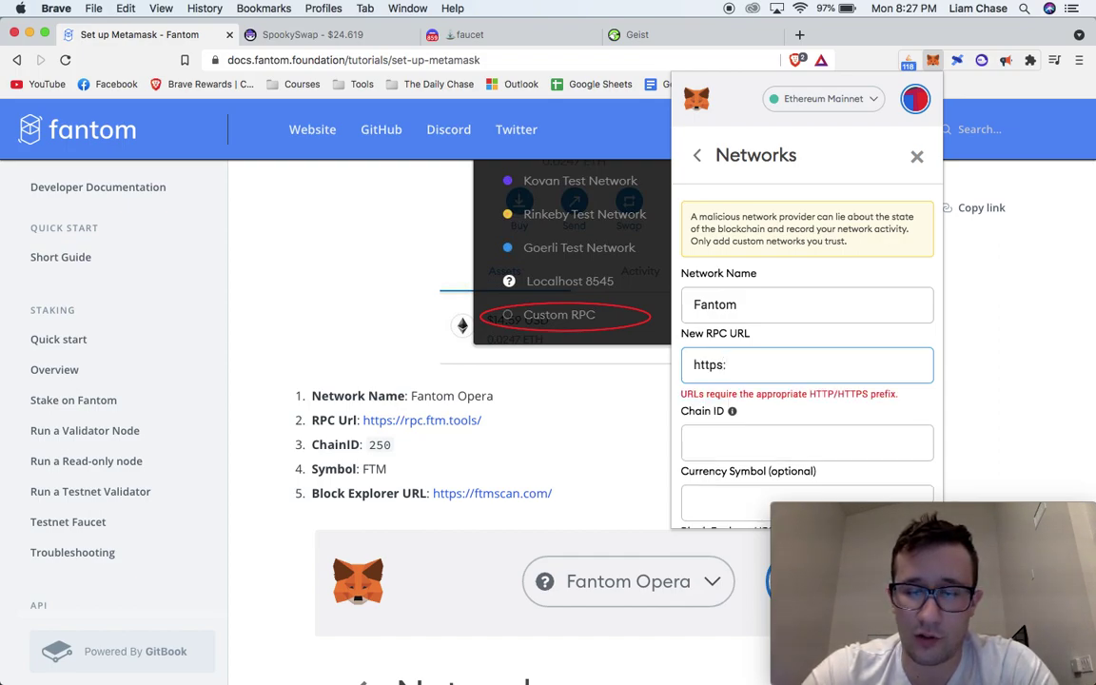
{"action": "type", "text": "//rpc"}
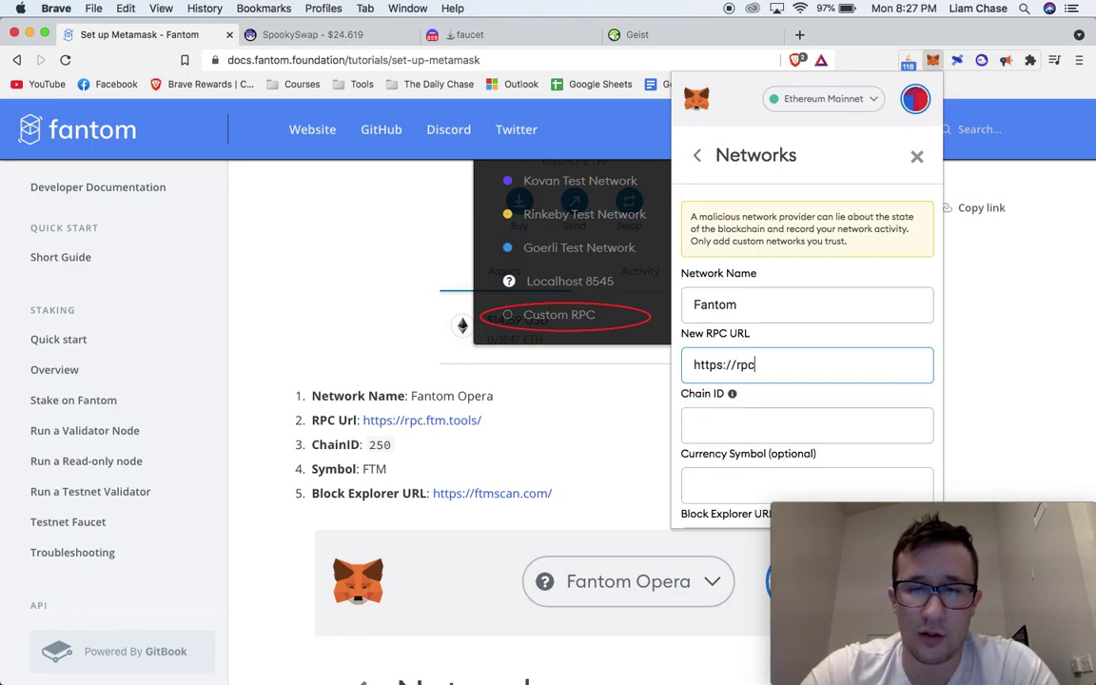
{"action": "type", "text": ".ftm."}
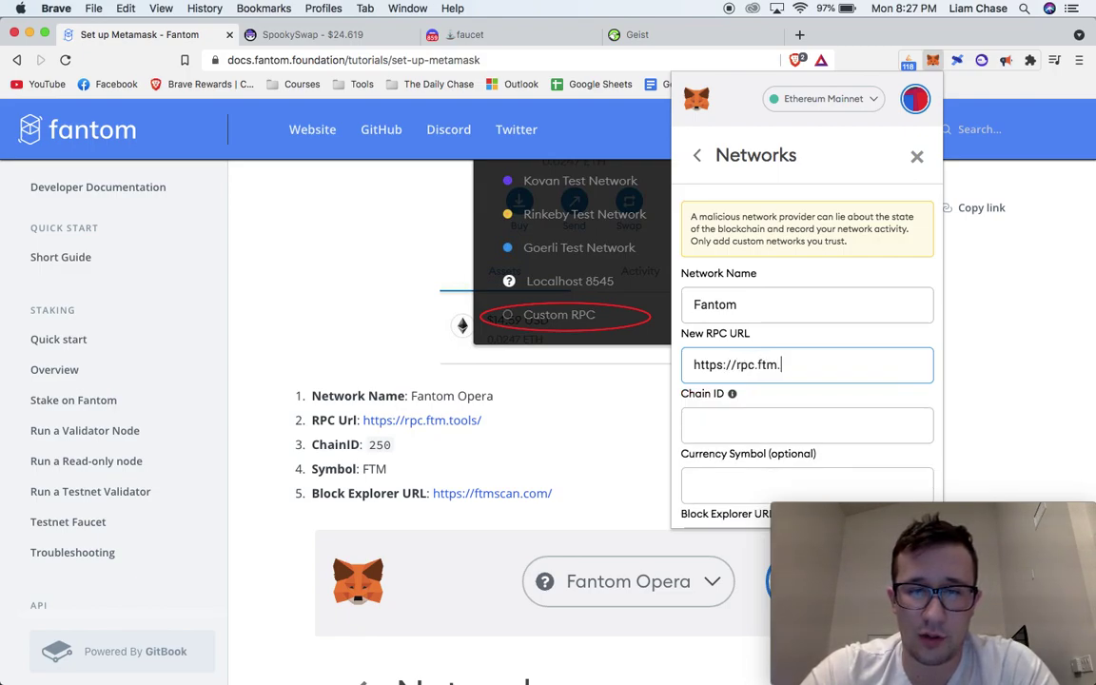
{"action": "type", "text": "tools/"}
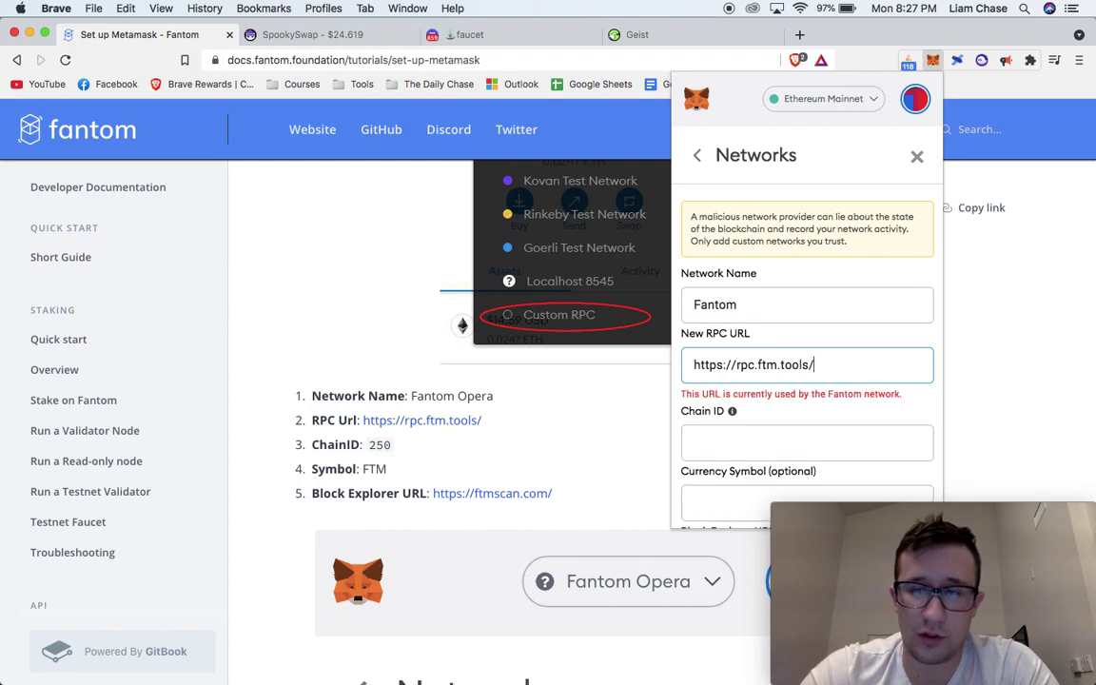
{"action": "left_click", "coordinate": [347, 441]}
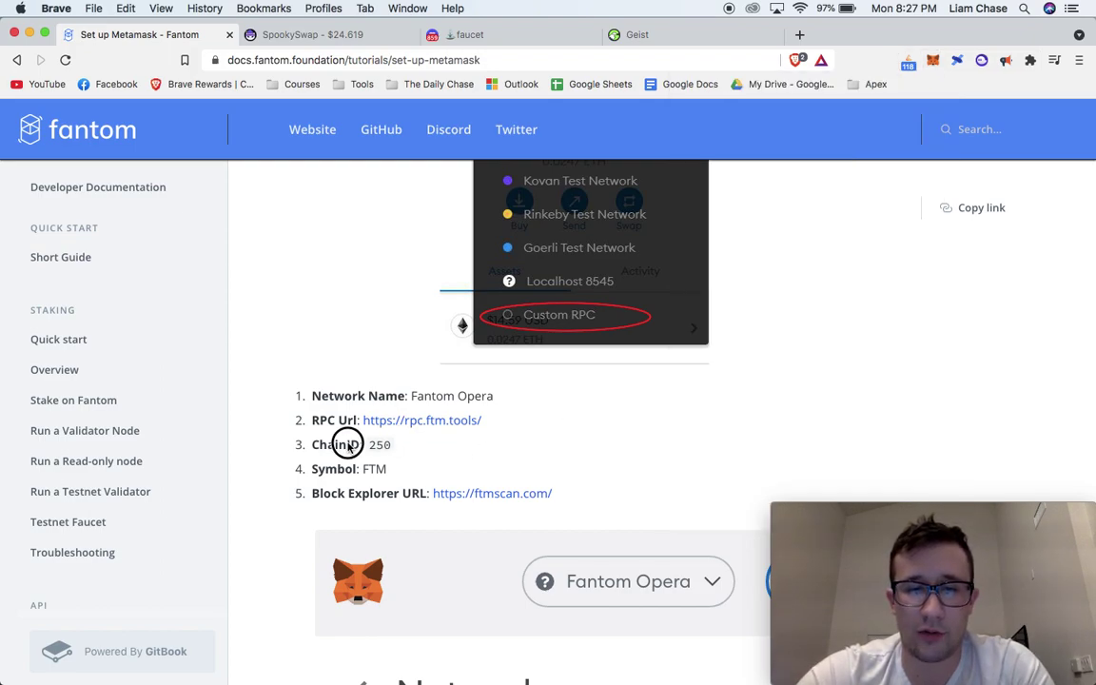
Step: Switch the MetaMask wallet from Ethereum Mainnet to the existing Fantom network and show its assets
{"action": "left_click", "coordinate": [934, 63]}
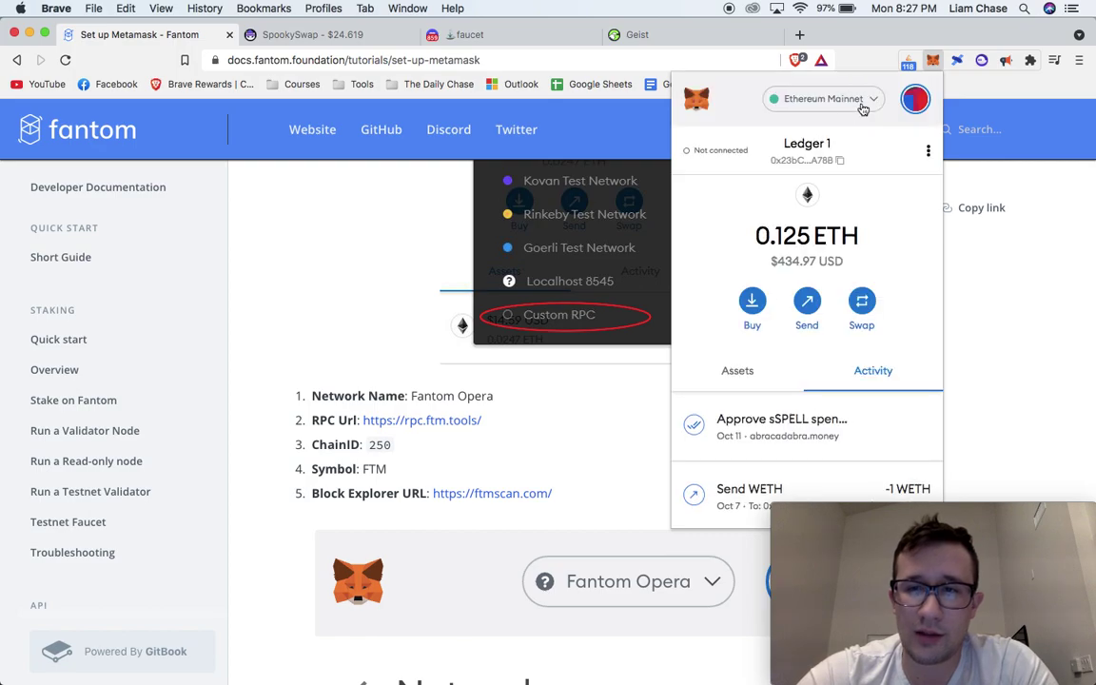
{"action": "left_click", "coordinate": [862, 107]}
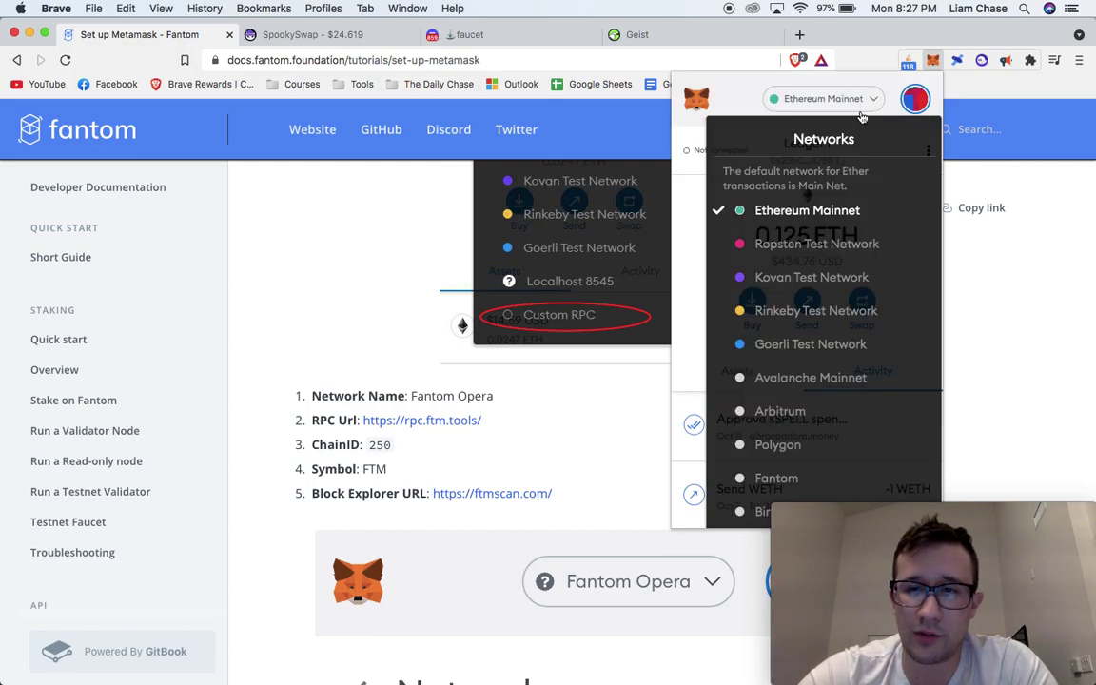
{"action": "left_click", "coordinate": [778, 479]}
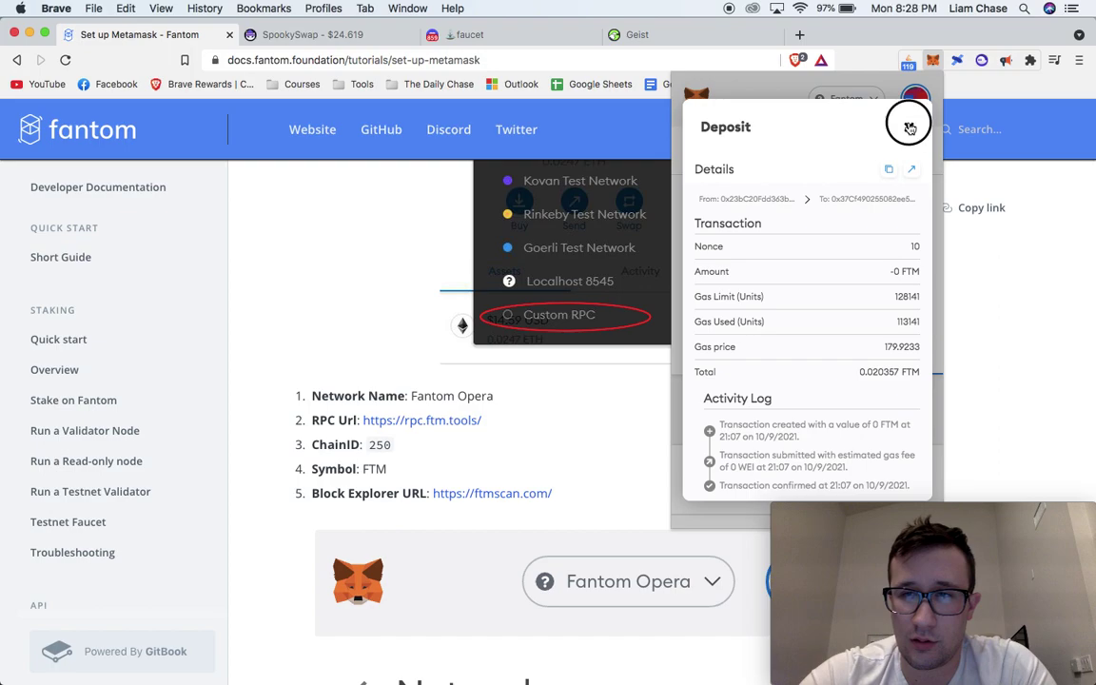
{"action": "left_click", "coordinate": [910, 127]}
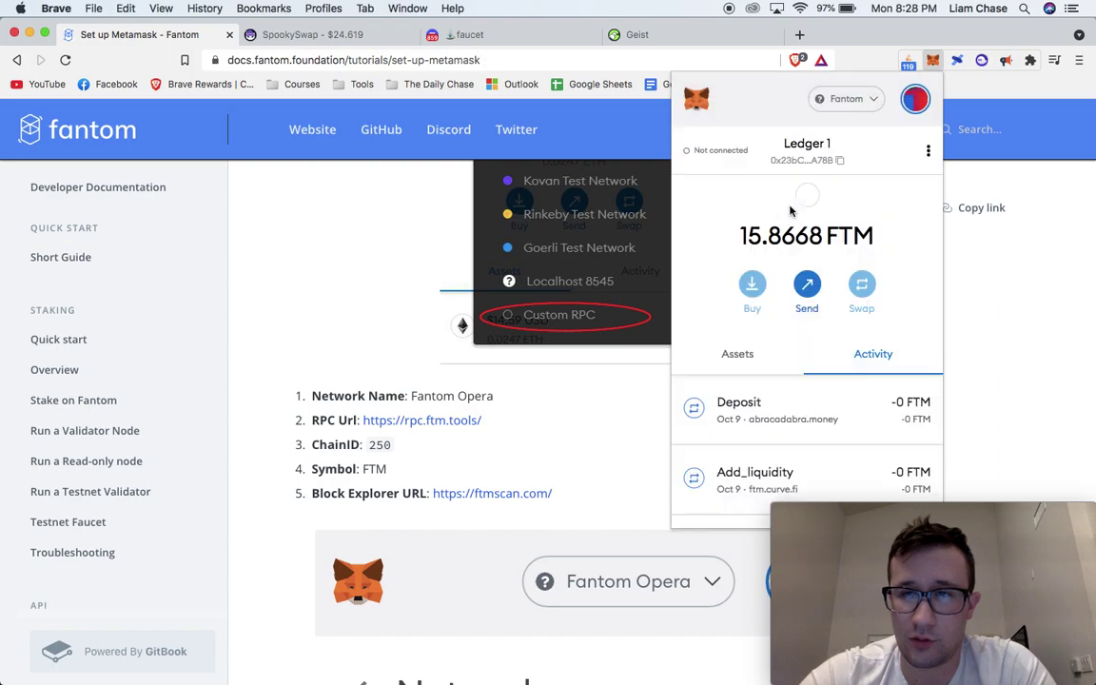
{"action": "left_click", "coordinate": [744, 358]}
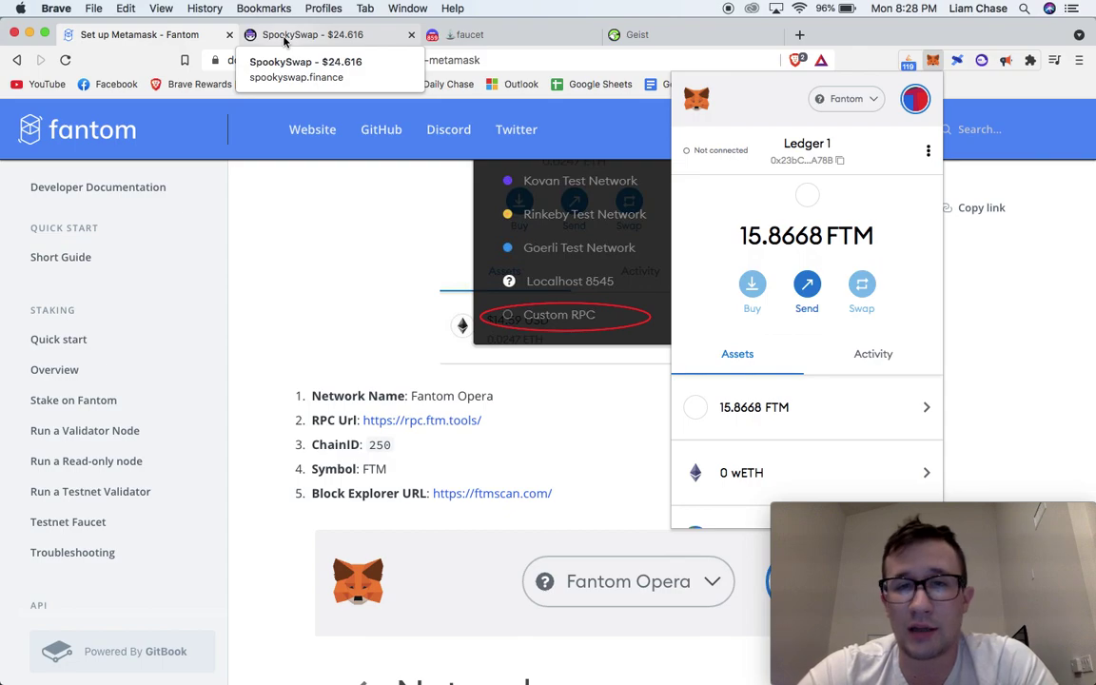
Step: Switch to the SpookySwap bridge page, open the selection for the token to bridge and search for ftm
{"action": "left_click", "coordinate": [284, 36]}
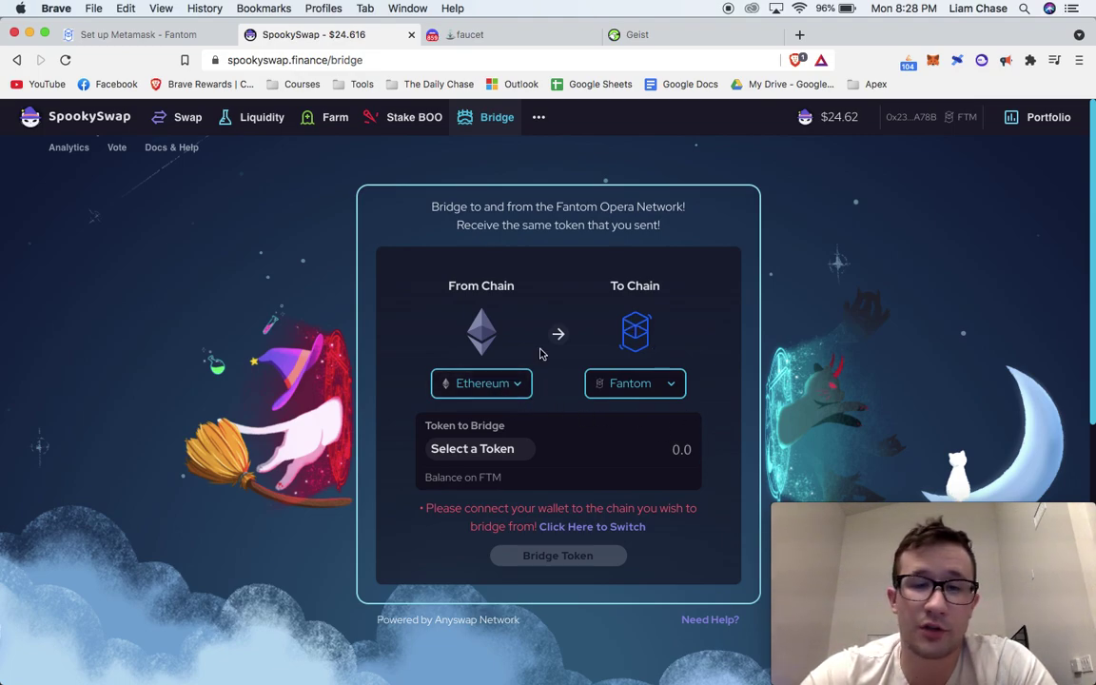
{"action": "left_click", "coordinate": [495, 448]}
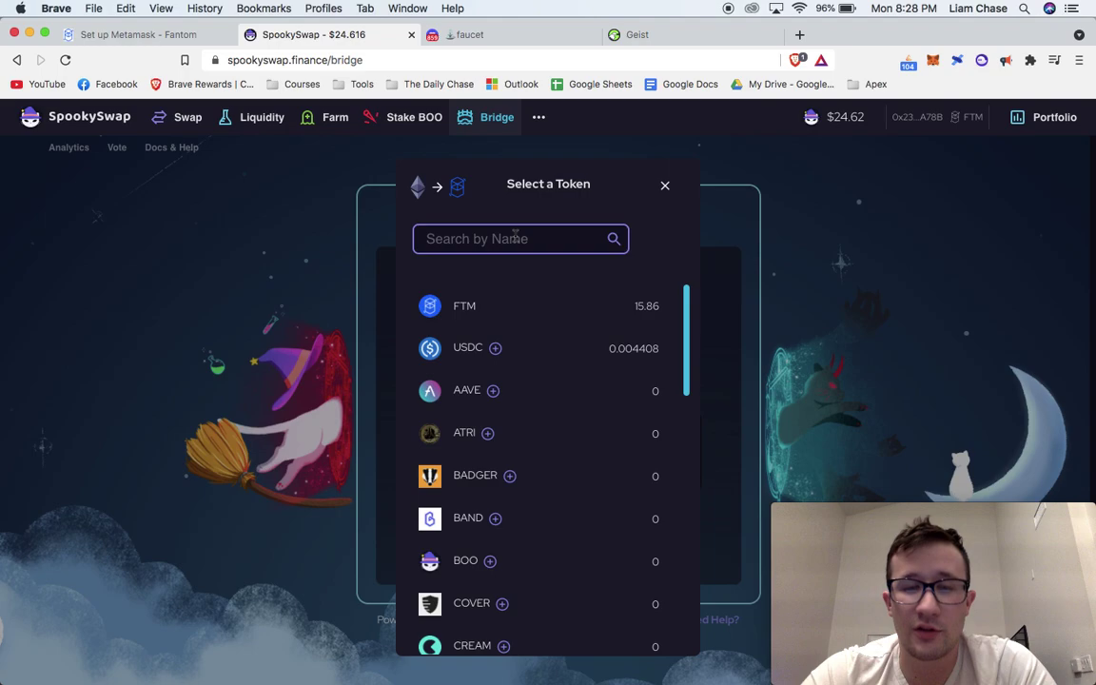
{"action": "type", "text": "ftm"}
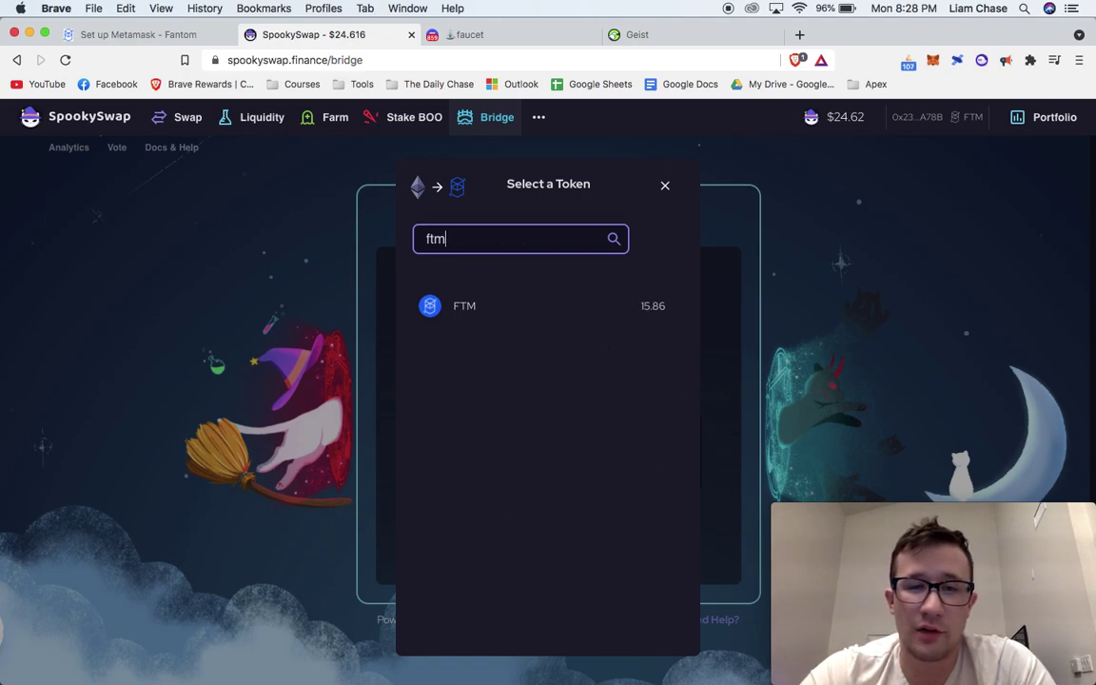
Step: Search the bridge's token list for eth instead of ftm
{"action": "key", "text": "BackSpace"}
{"action": "key", "text": "BackSpace"}
{"action": "key", "text": "BackSpace"}
{"action": "type", "text": "eth"}
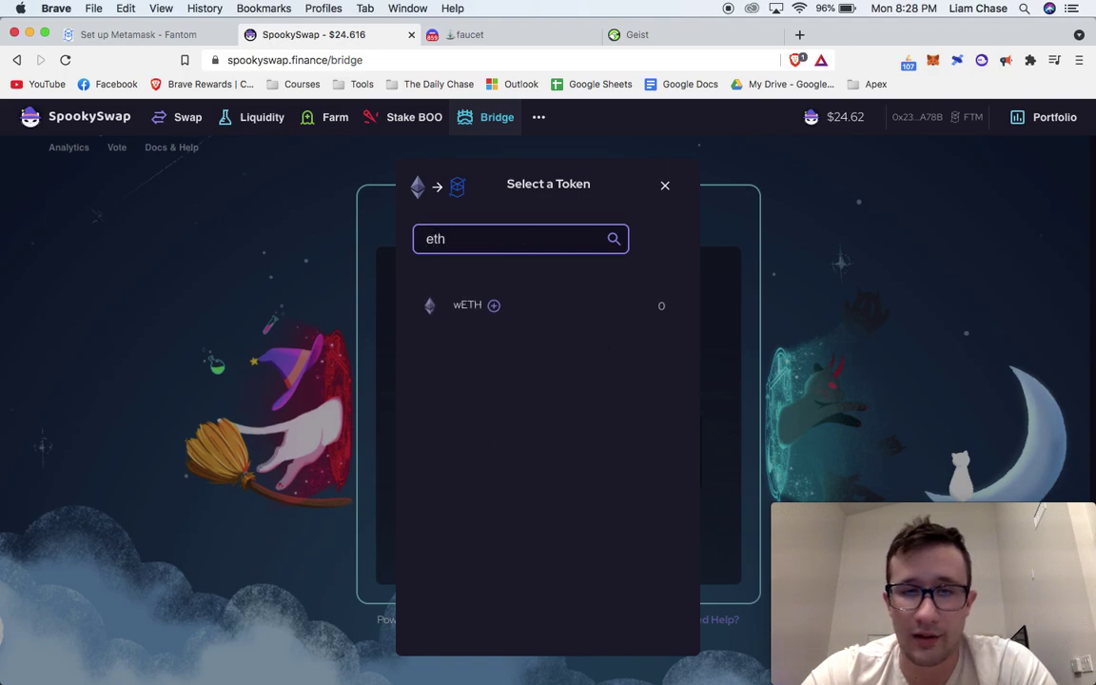
Step: Change the token search on the bridge back to ftm
{"action": "key", "text": "BackSpace"}
{"action": "key", "text": "BackSpace"}
{"action": "key", "text": "BackSpace"}
{"action": "type", "text": "f"}
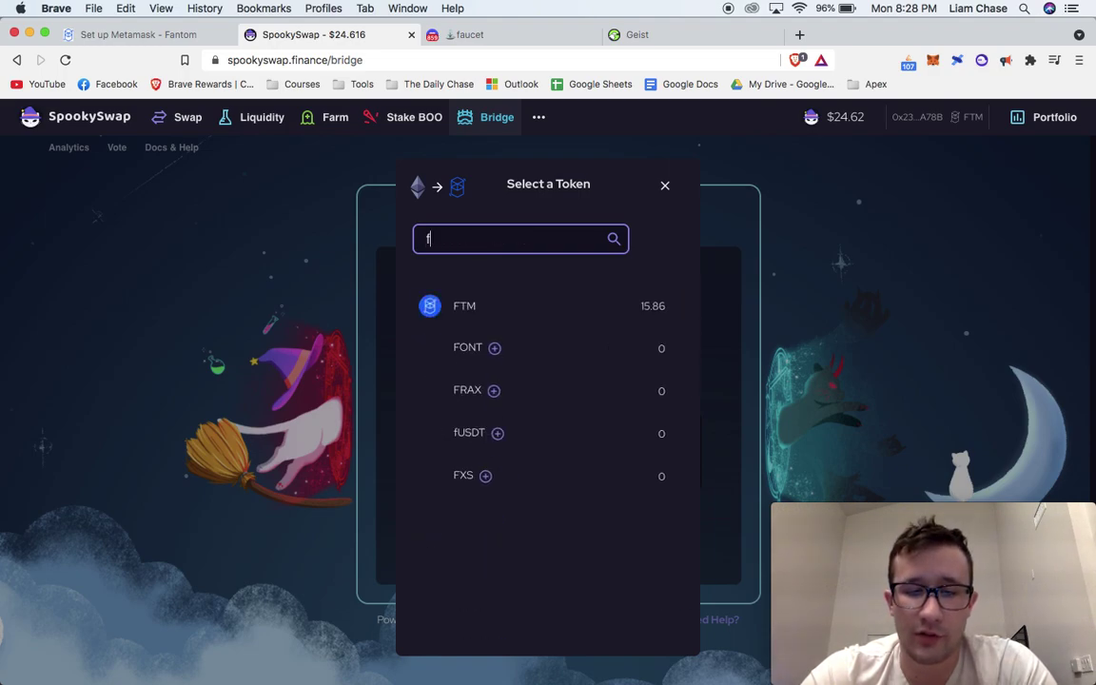
{"action": "type", "text": "tm"}
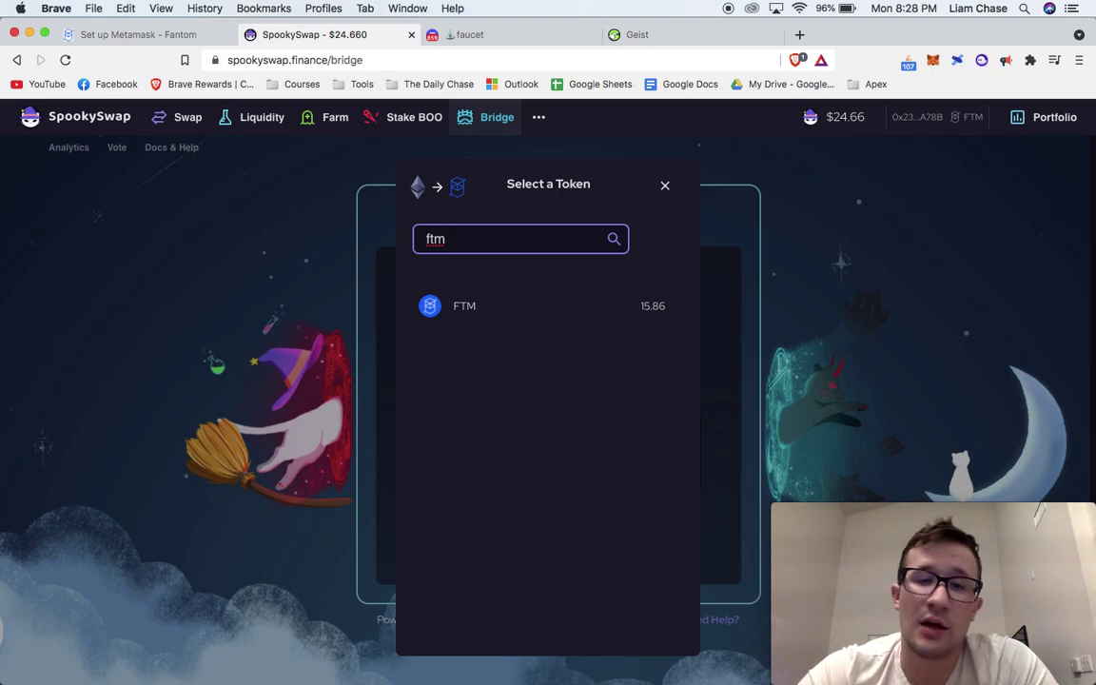
Step: Replace the ftm query in the bridge's token search with eth
{"action": "key", "text": "BackSpace"}
{"action": "key", "text": "BackSpace"}
{"action": "key", "text": "BackSpace"}
{"action": "type", "text": "eth"}
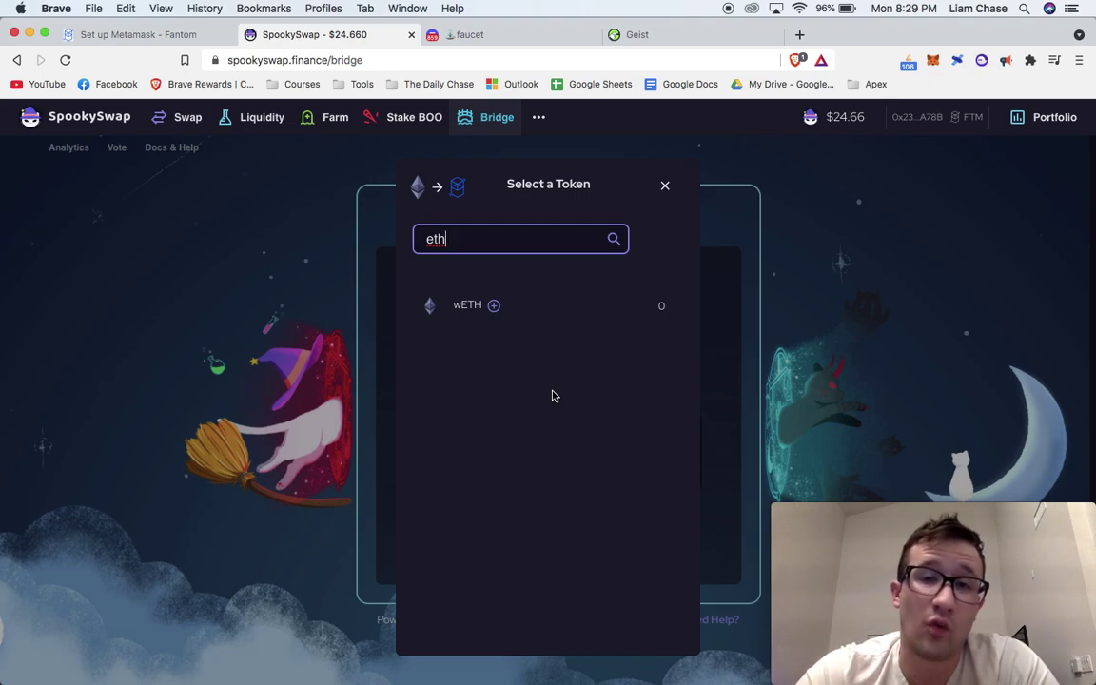
Step: Open the Uniswap swap interface at app.uniswap.org in a new browser tab
{"action": "key", "text": "super+t"}
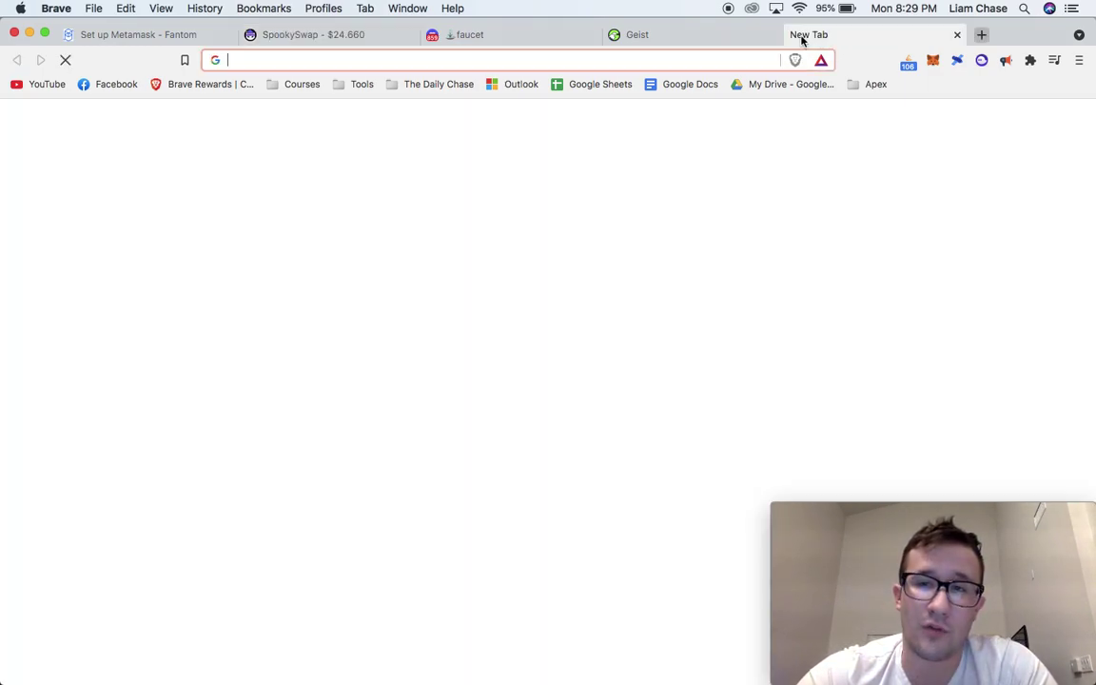
{"action": "type", "text": "app."}
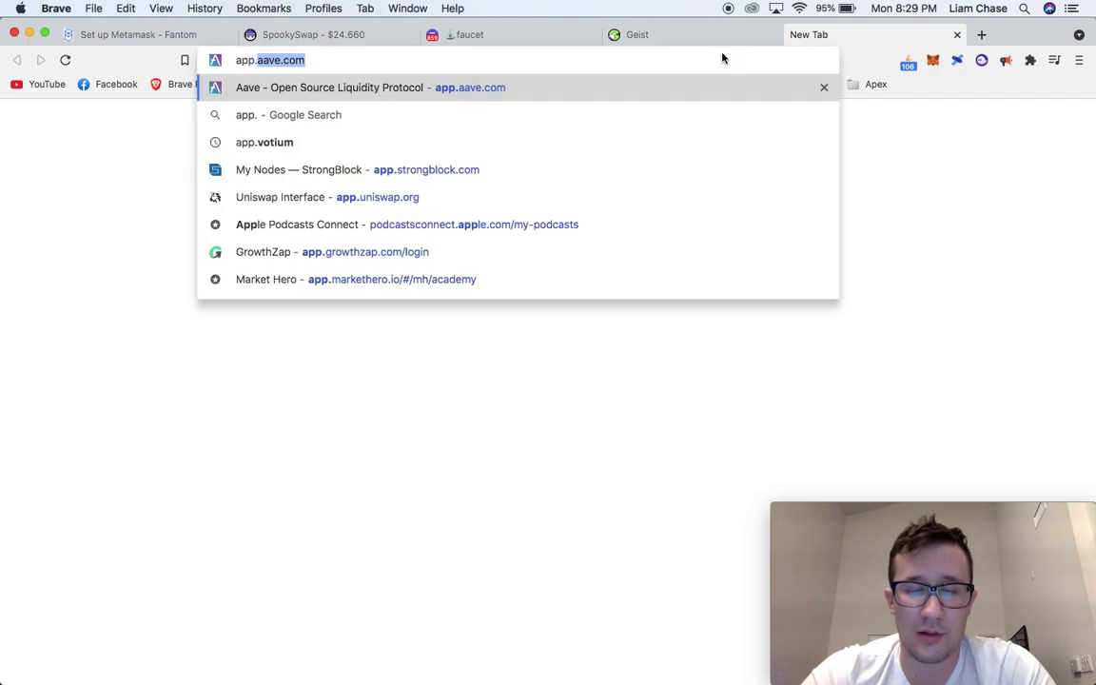
{"action": "type", "text": "uniswap.org"}
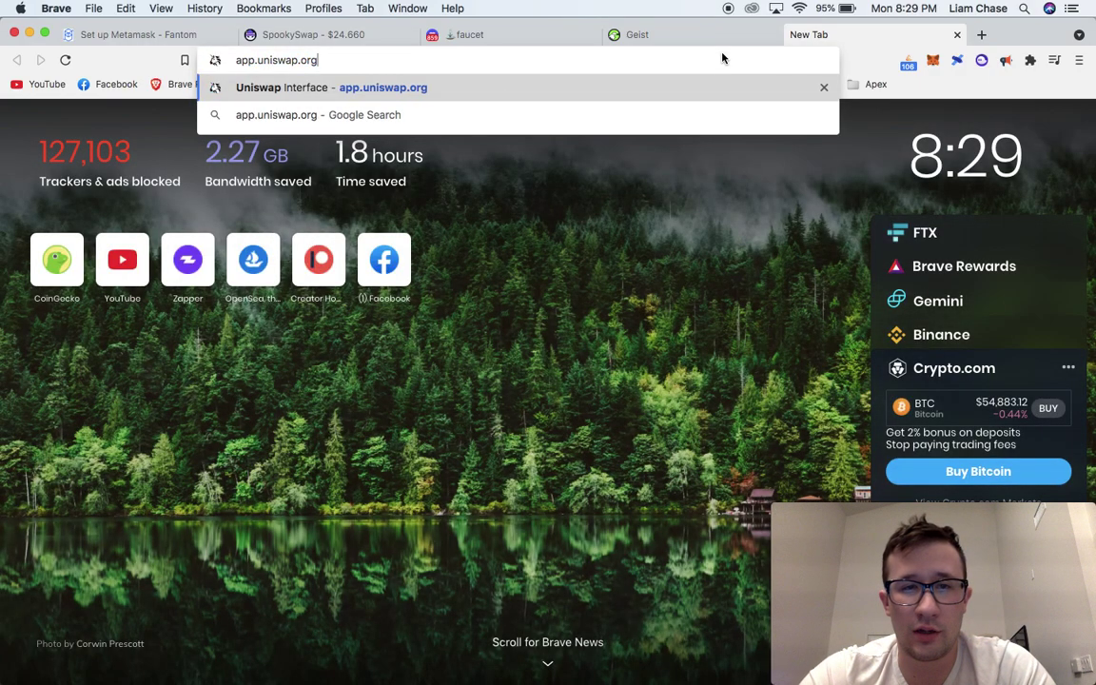
{"action": "key", "text": "Return"}
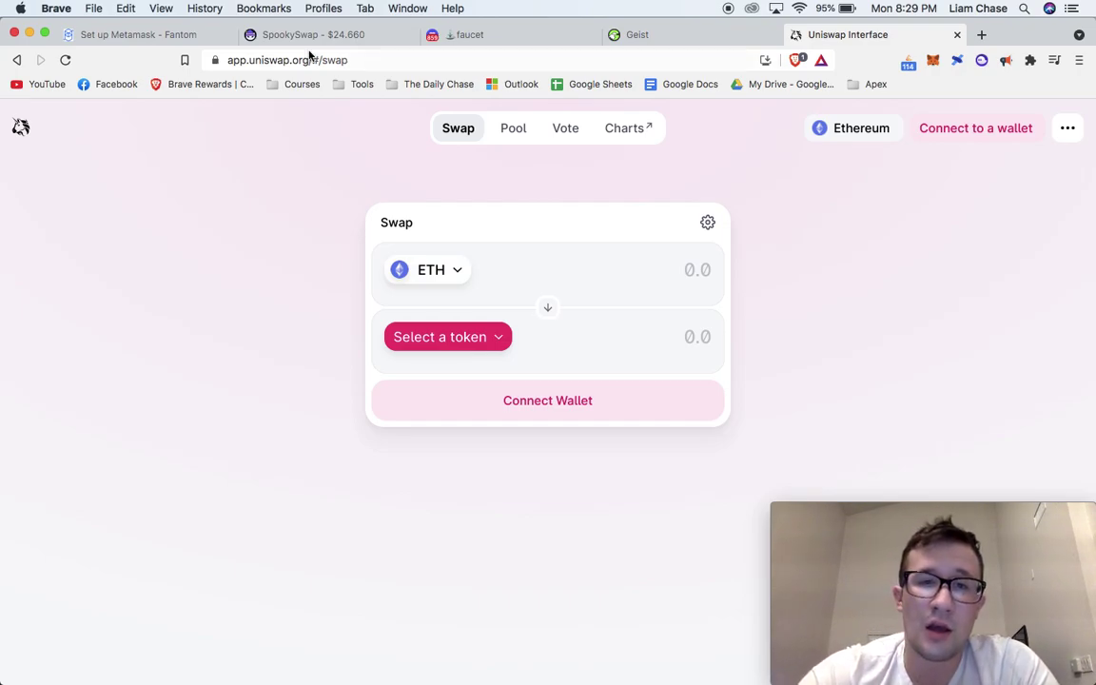
Step: Return to the SpookySwap bridge page and clear the eth query from the token search
{"action": "left_click", "coordinate": [350, 36]}
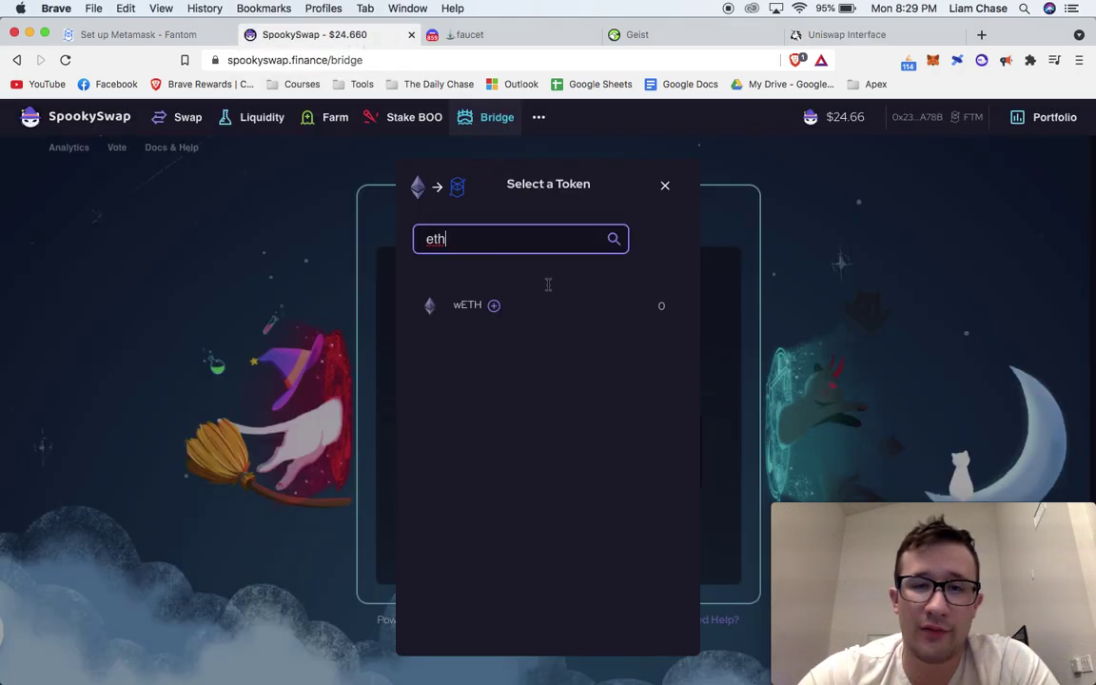
{"action": "key", "text": "BackSpace"}
{"action": "key", "text": "BackSpace"}
{"action": "key", "text": "BackSpace"}
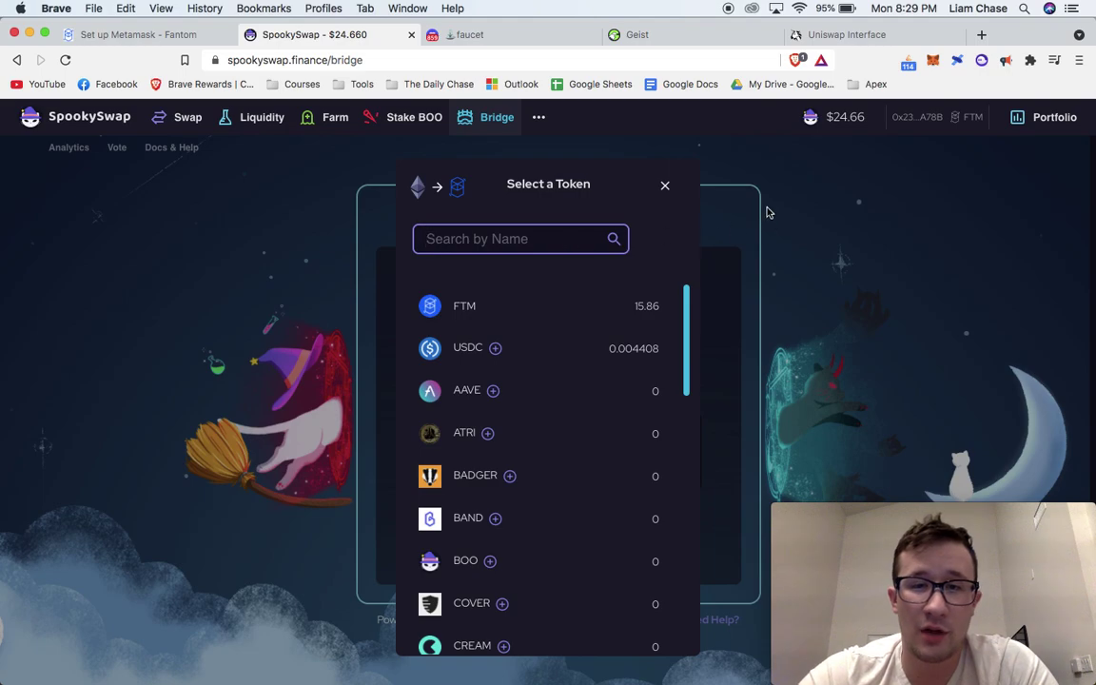
Step: Look over the bridge's token list once more and close it without choosing a token
{"action": "left_click", "coordinate": [665, 185]}
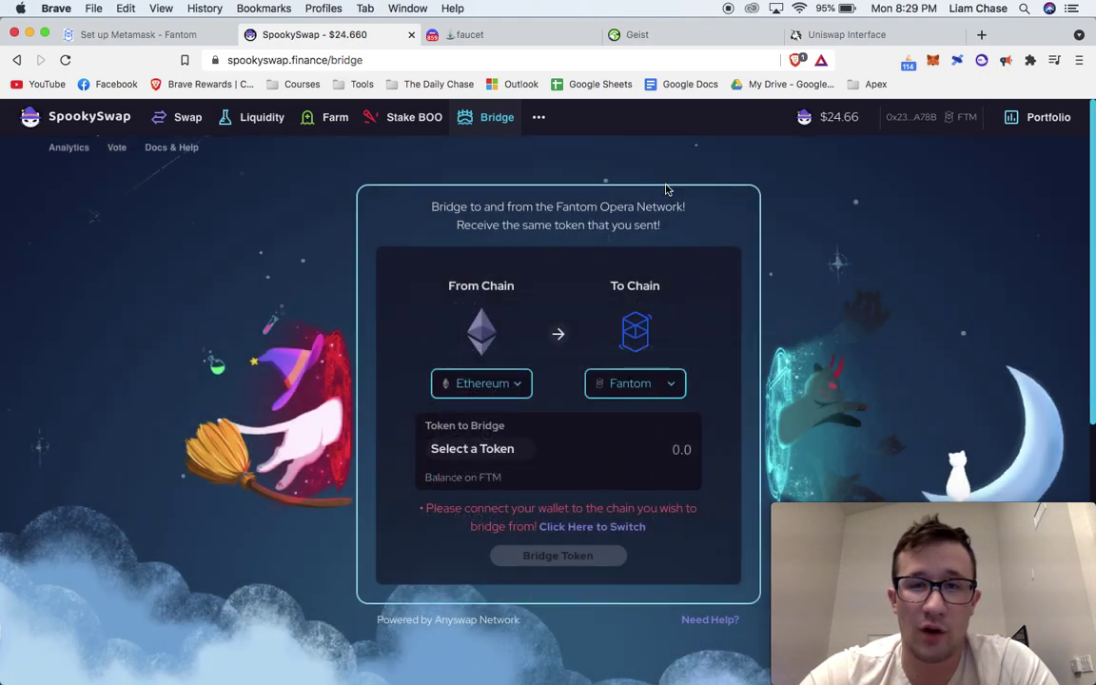
{"action": "left_click", "coordinate": [493, 457]}
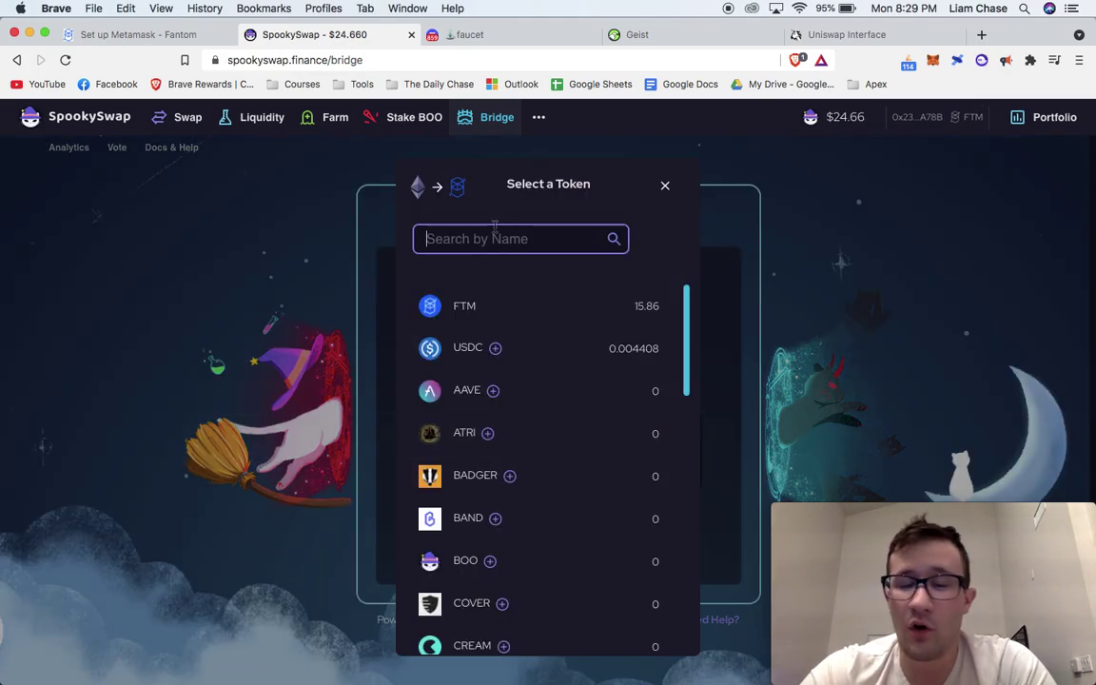
{"action": "left_click", "coordinate": [665, 185]}
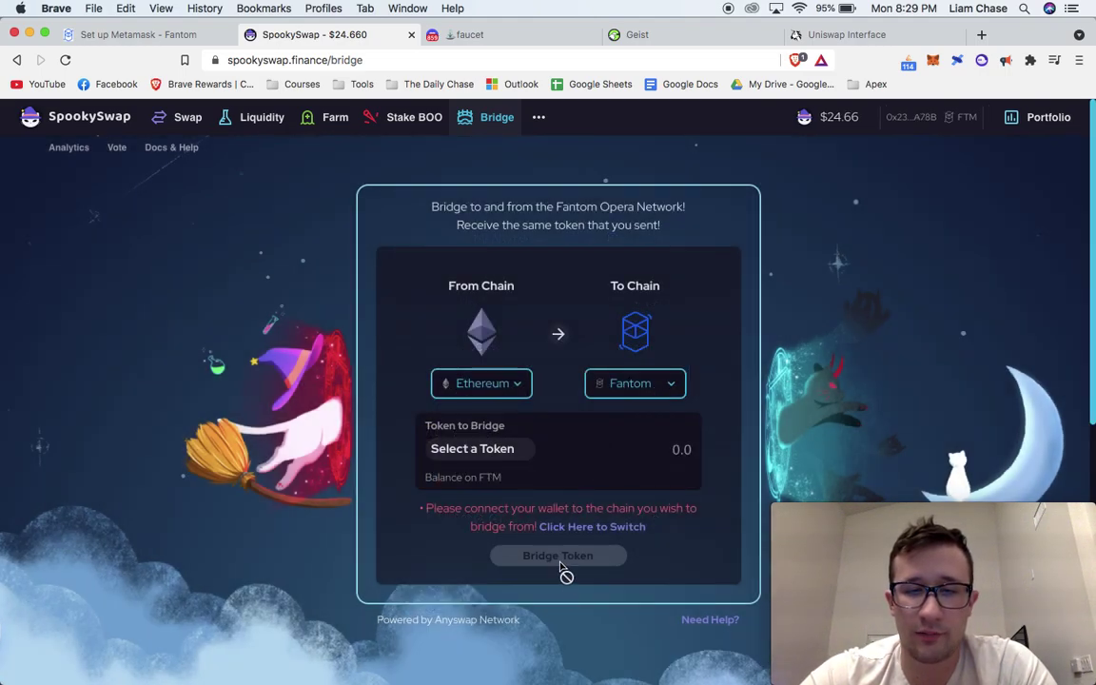
{"action": "mouse_move", "coordinate": [431, 678]}
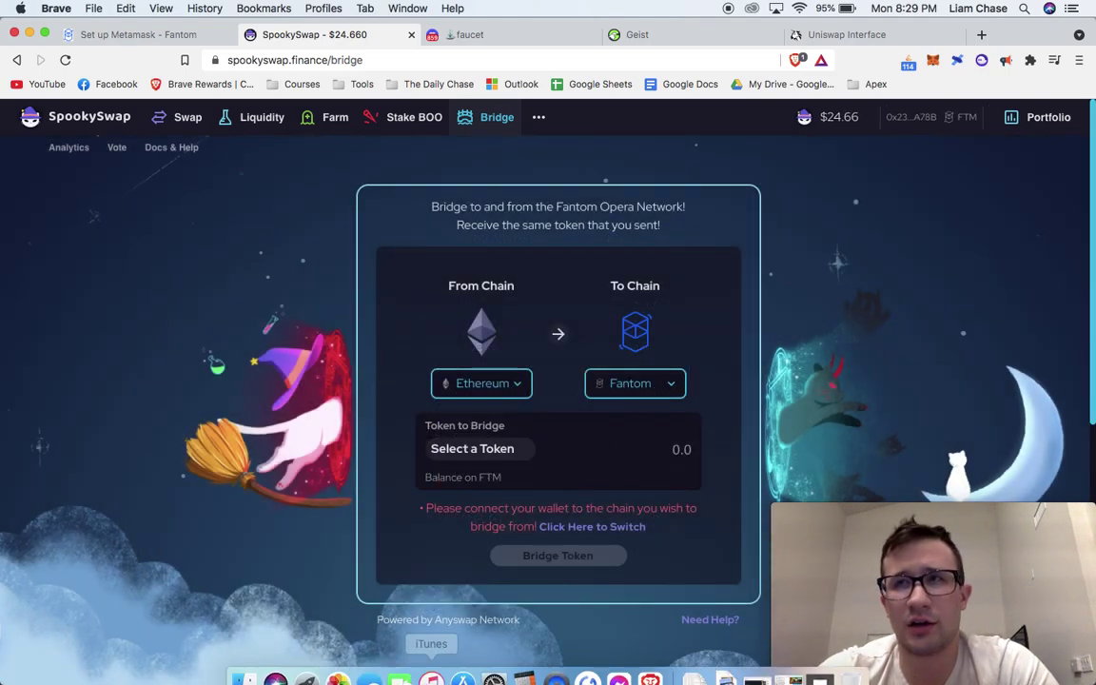
Step: Send the !deposit command in the SpookySwap Discord's faucet channel and draft the !faucet command there
{"action": "left_click", "coordinate": [506, 36]}
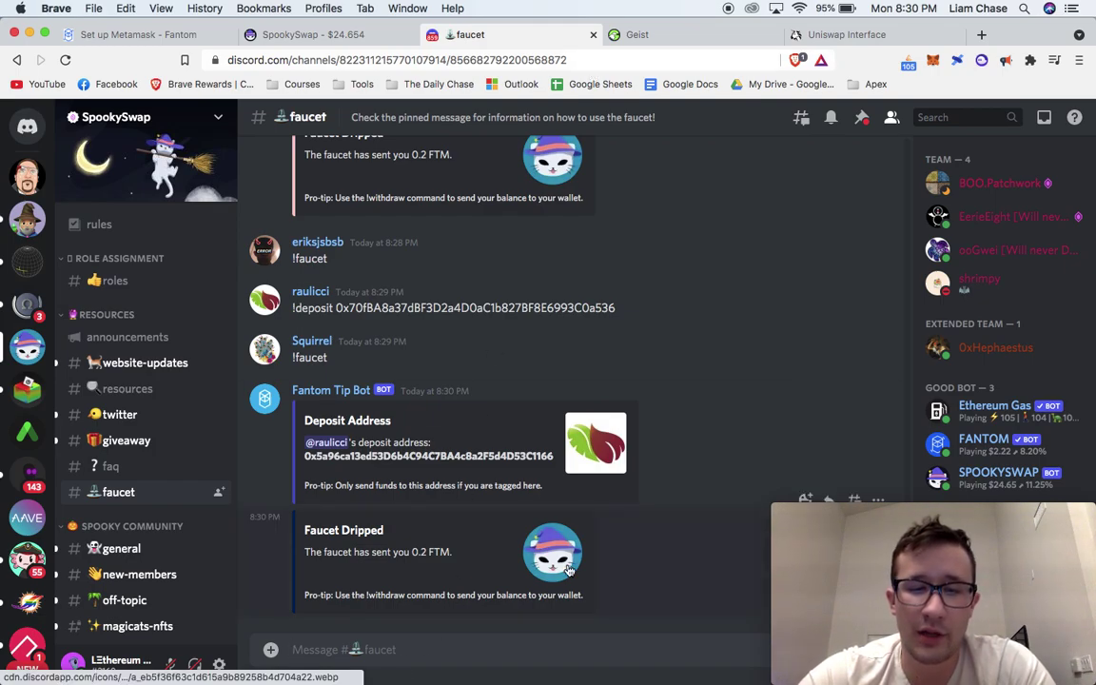
{"action": "type", "text": "!d"}
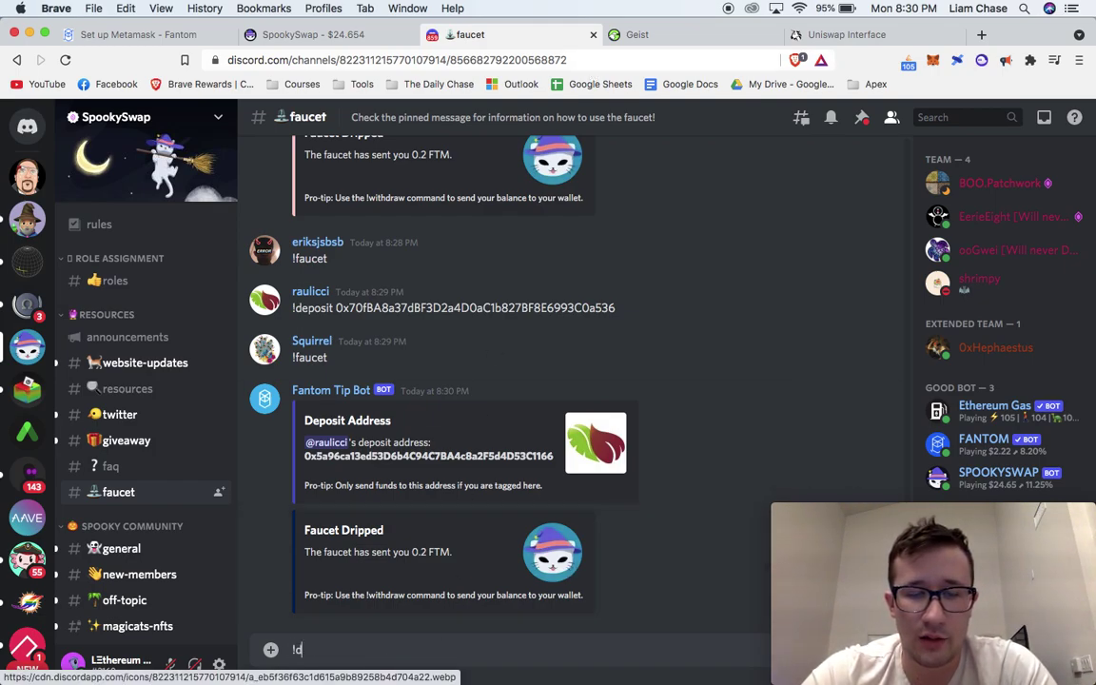
{"action": "type", "text": "eposit"}
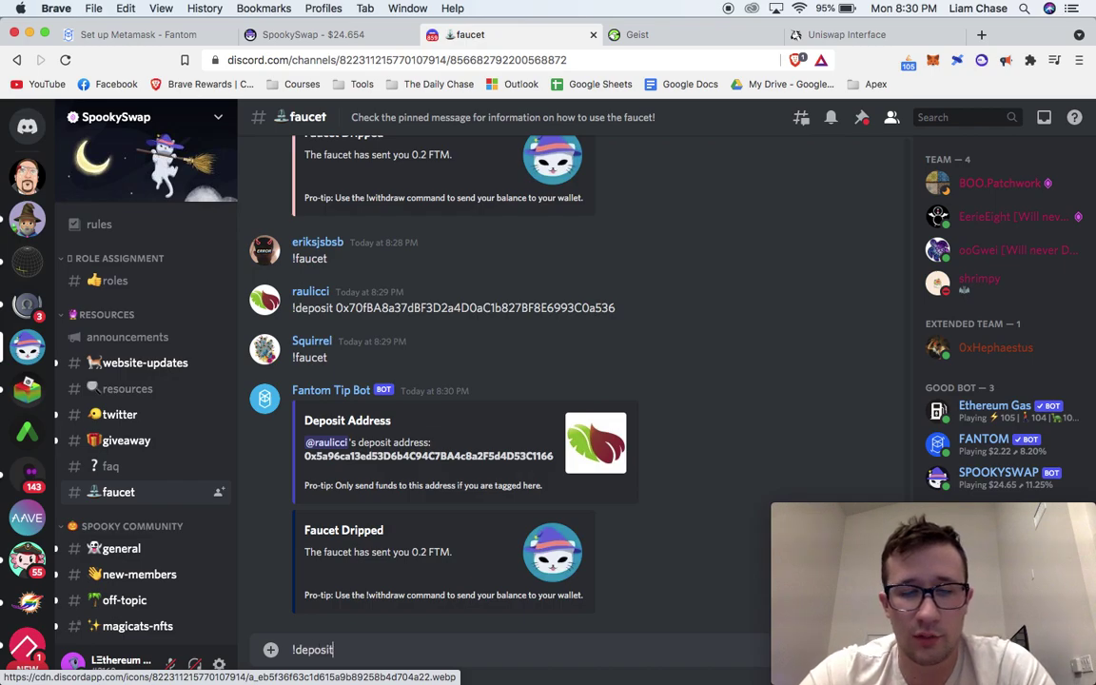
{"action": "key", "text": "Return"}
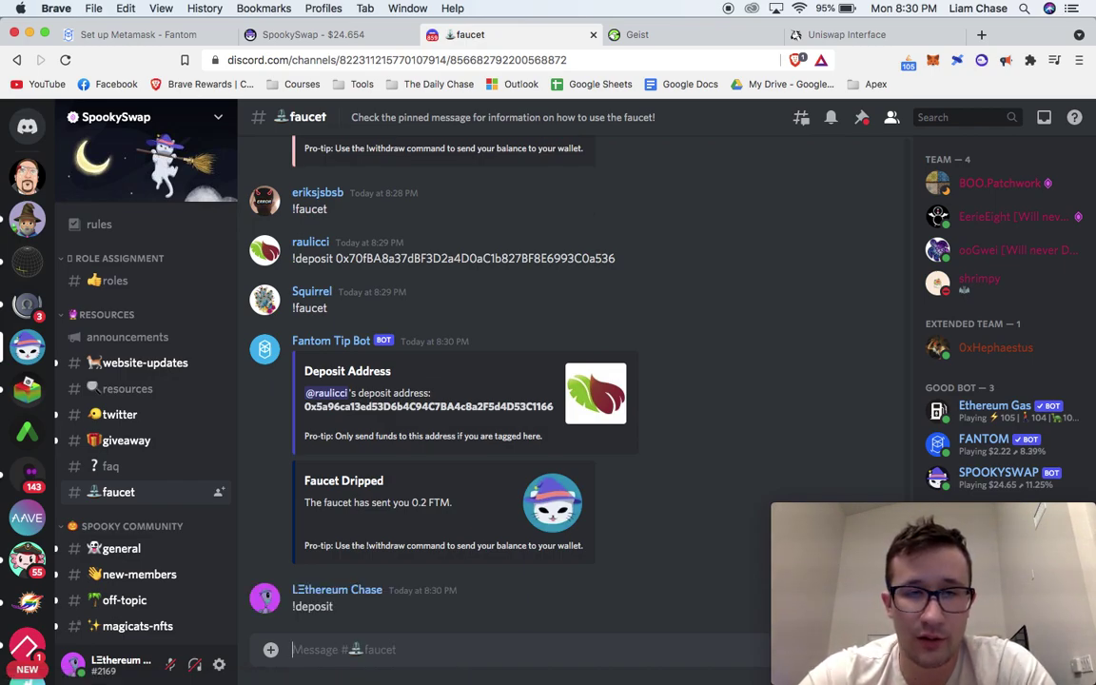
{"action": "type", "text": "!fauc"}
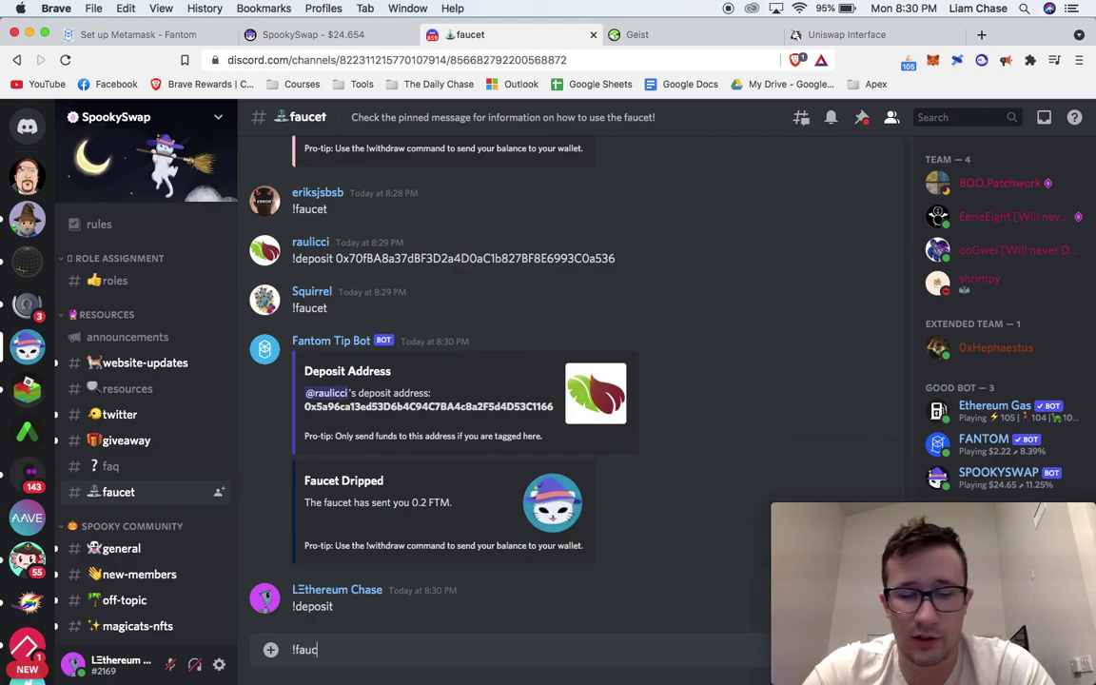
{"action": "type", "text": "et"}
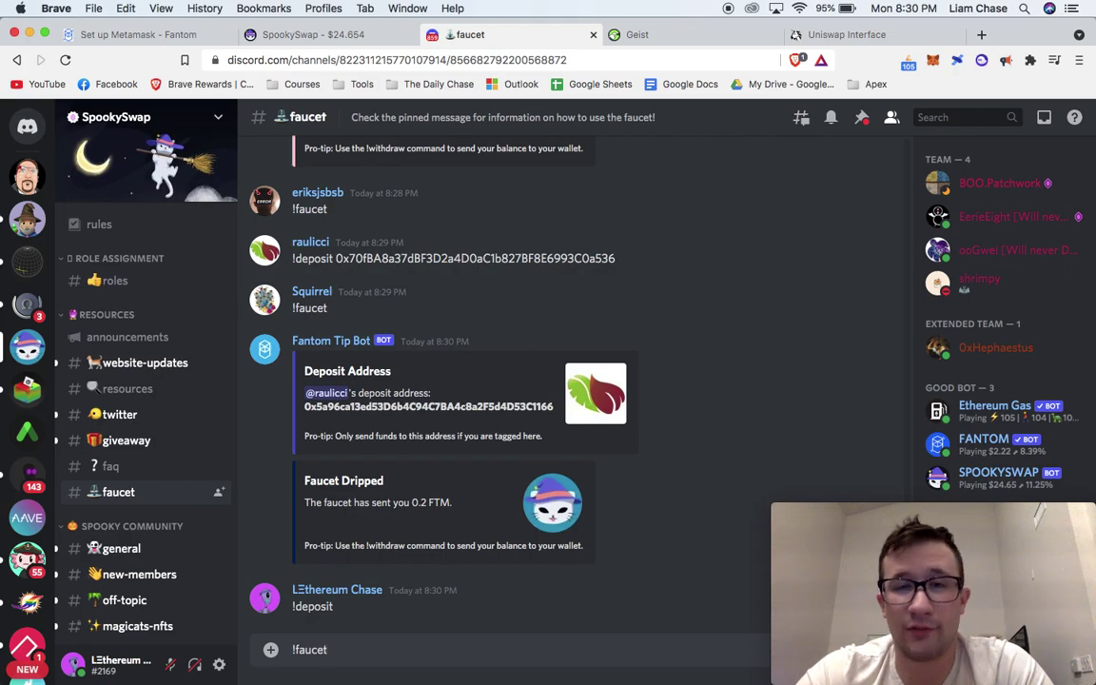
{"action": "left_click", "coordinate": [348, 342]}
{"action": "left_click", "coordinate": [432, 598]}
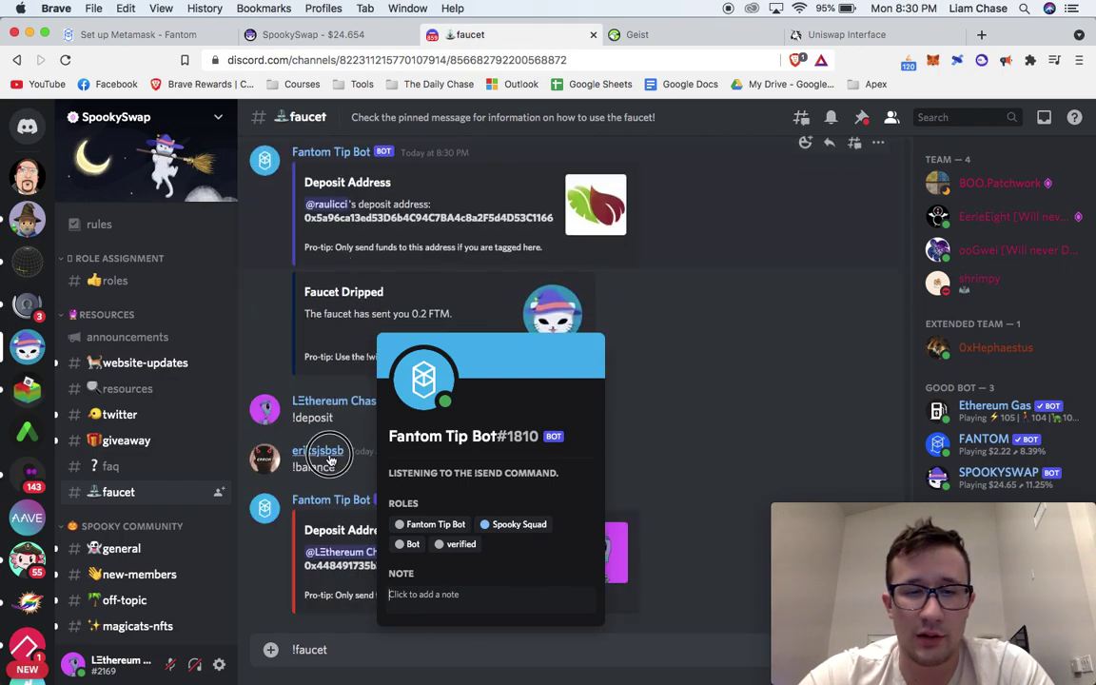
{"action": "left_click", "coordinate": [331, 460]}
{"action": "left_click", "coordinate": [322, 451]}
{"action": "left_click", "coordinate": [350, 414]}
{"action": "scroll", "coordinate": [352, 418], "scroll_direction": "up", "scroll_amount": 2}
{"action": "scroll", "coordinate": [352, 419], "scroll_direction": "up", "scroll_amount": 1}
{"action": "left_click", "coordinate": [323, 299]}
{"action": "left_click", "coordinate": [428, 562]}
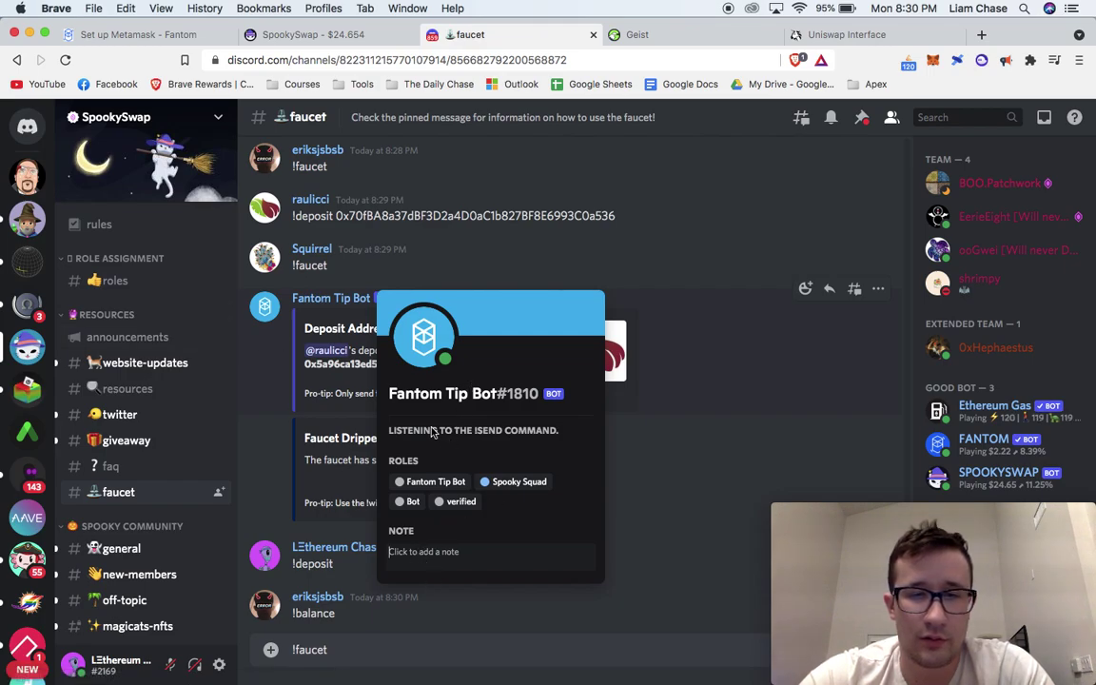
{"action": "left_click", "coordinate": [676, 457]}
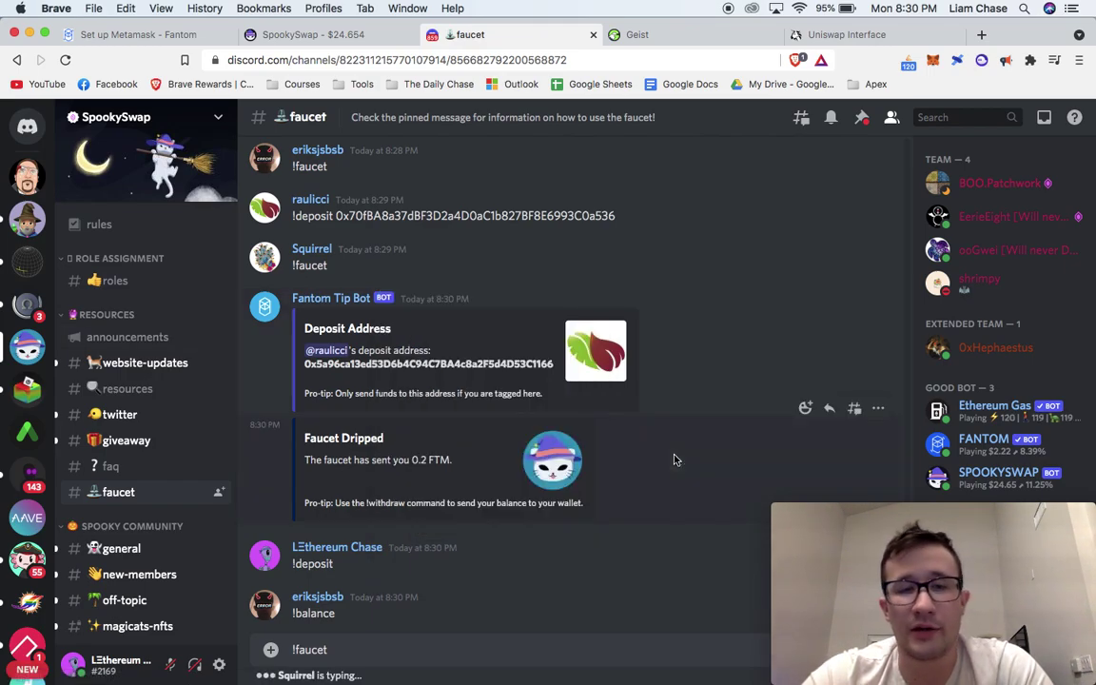
Step: Open the direct messages with Fantom Tip Bot and review the earlier withdrawal exchange at the beginning of the history
{"action": "scroll", "coordinate": [675, 459], "scroll_direction": "up", "scroll_amount": 1}
{"action": "left_click", "coordinate": [28, 126]}
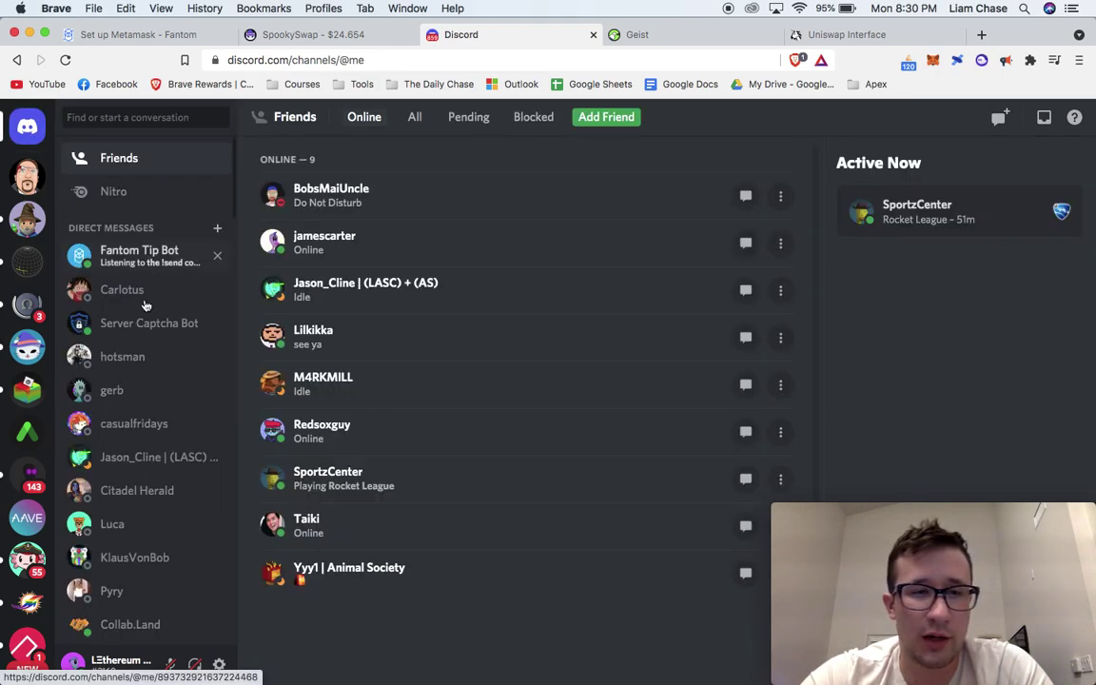
{"action": "left_click", "coordinate": [139, 253]}
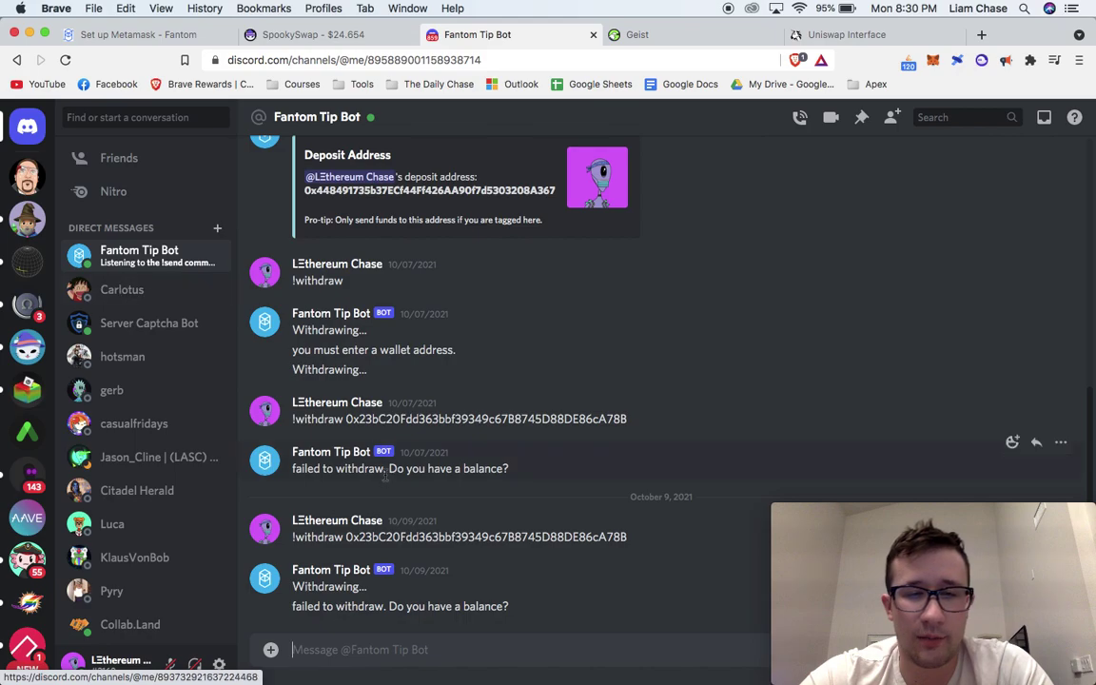
{"action": "scroll", "coordinate": [385, 481], "scroll_direction": "up", "scroll_amount": 10}
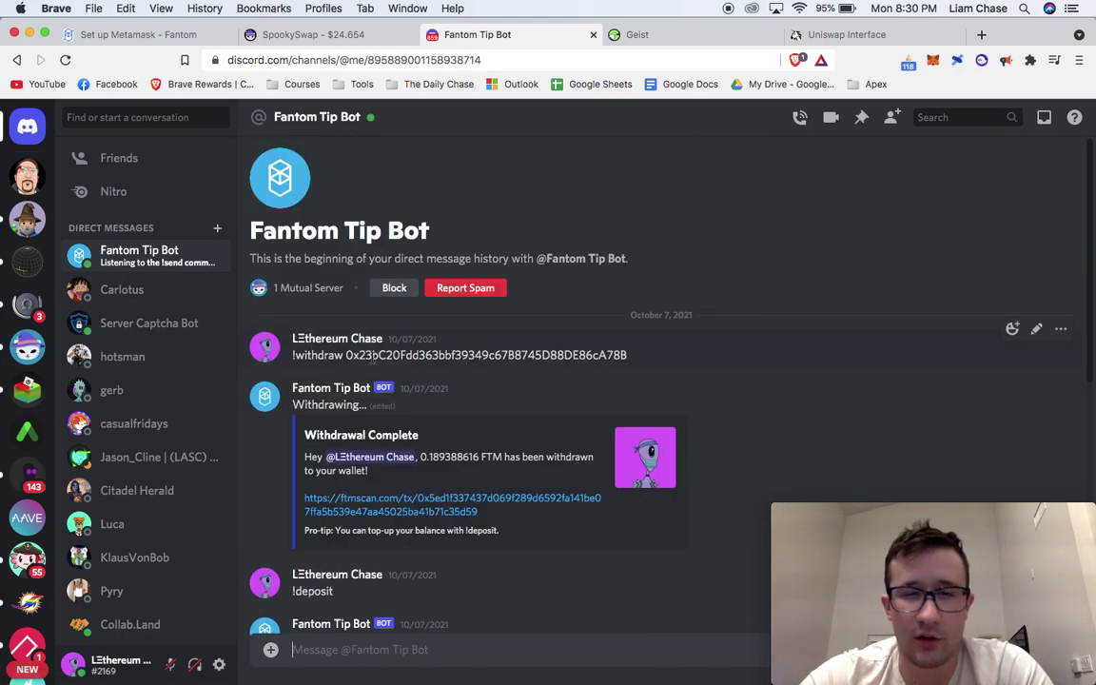
Step: Copy the Ledger 1 wallet address from MetaMask and draft a !withdraw command with it in the Fantom Tip Bot conversation
{"action": "left_click", "coordinate": [932, 63]}
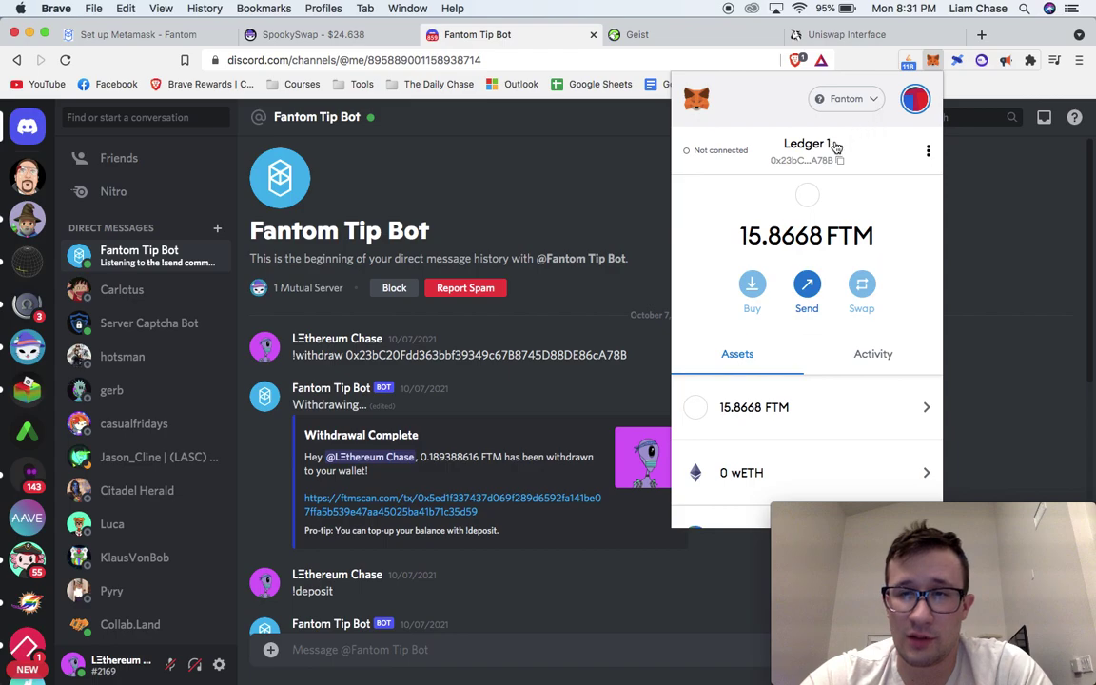
{"action": "left_click", "coordinate": [817, 162]}
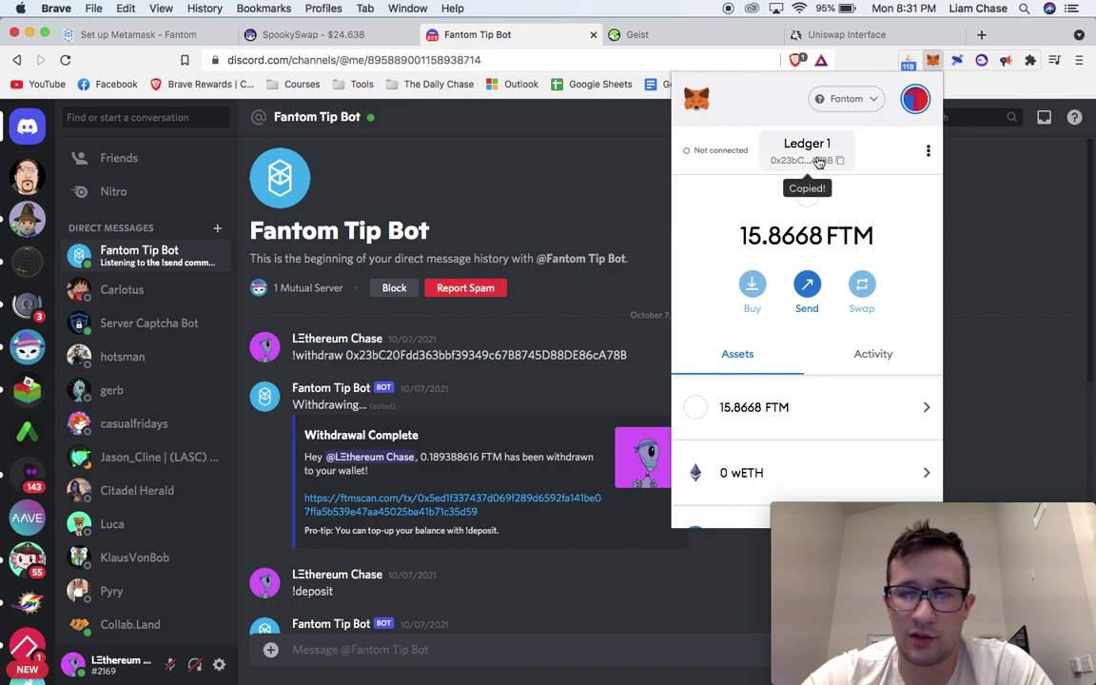
{"action": "left_click", "coordinate": [862, 68]}
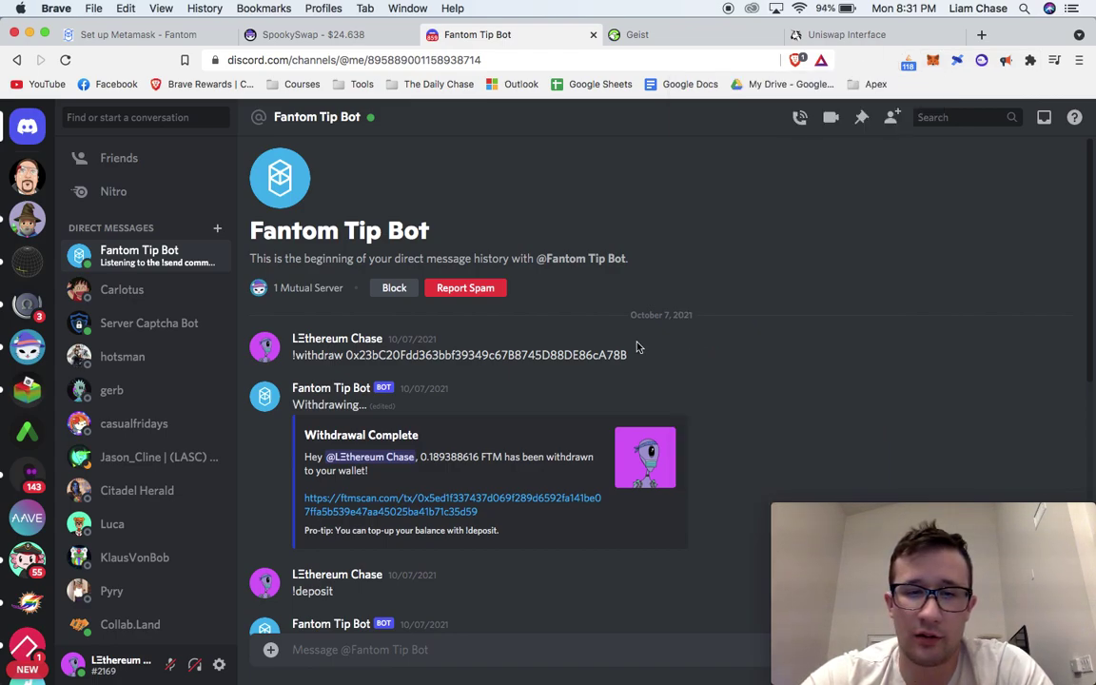
{"action": "type", "text": "!w"}
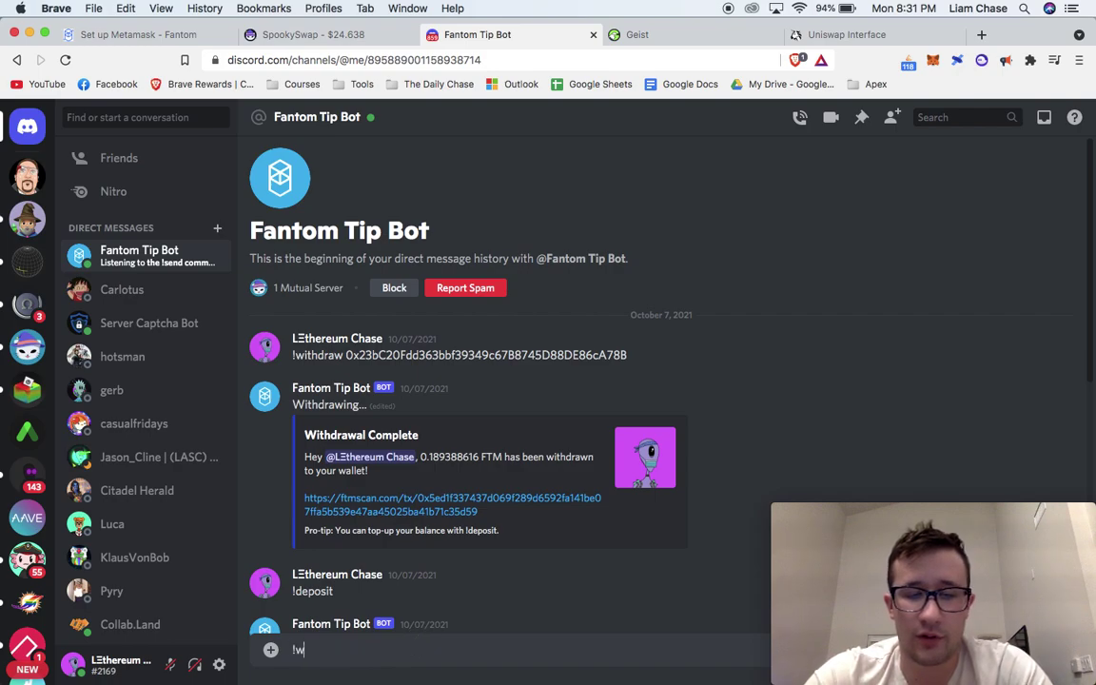
{"action": "type", "text": "ithdraw"}
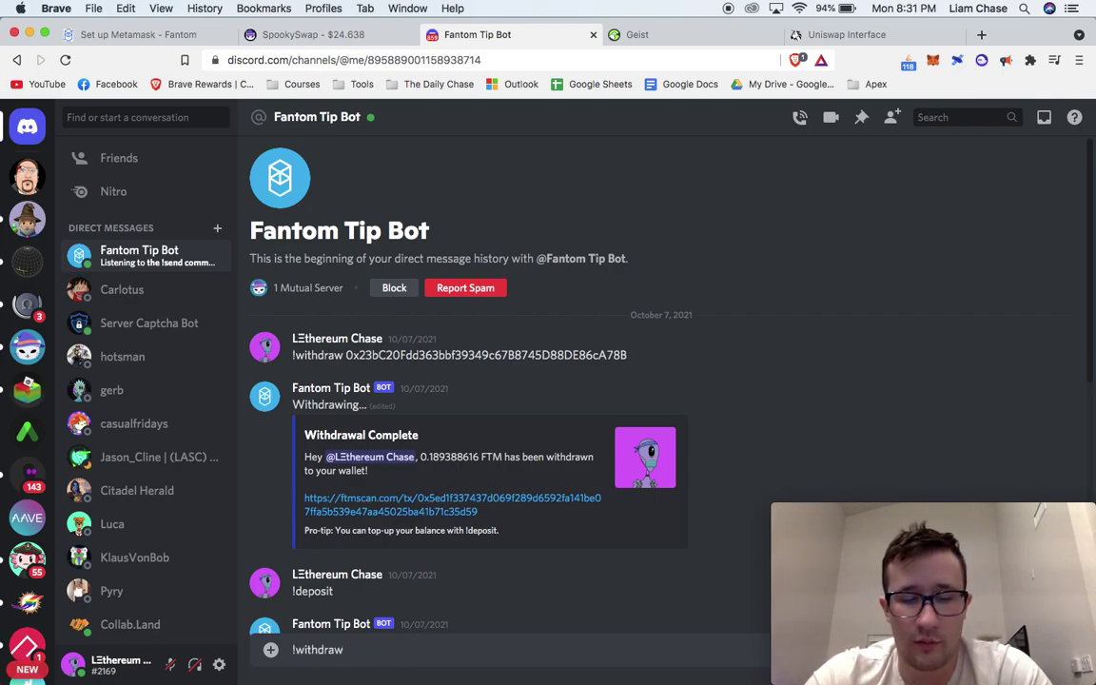
{"action": "key", "text": "super+v"}
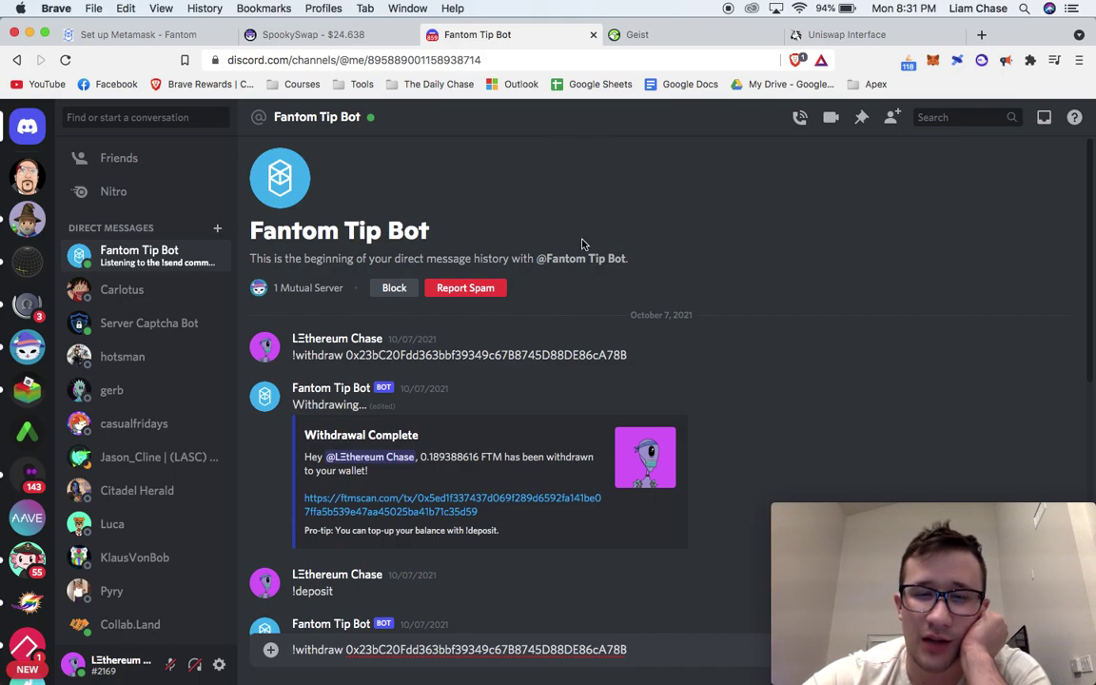
Step: Clear the unsent !withdraw command from the Fantom Tip Bot message field
{"action": "key", "text": "BackSpace"}
{"action": "key", "text": "BackSpace"}
{"action": "key", "text": "BackSpace"}
{"action": "key", "text": "BackSpace"}
{"action": "key", "text": "BackSpace"}
{"action": "key", "text": "BackSpace"}
{"action": "key", "text": "BackSpace"}
{"action": "key", "text": "BackSpace"}
{"action": "key", "text": "BackSpace"}
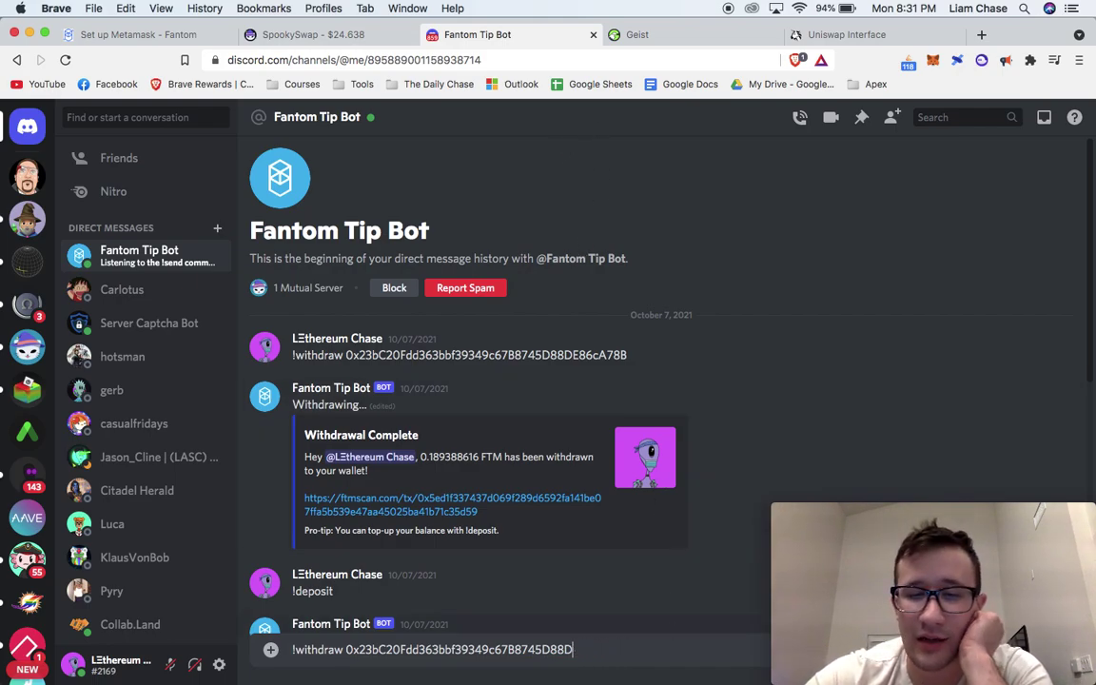
{"action": "key", "text": "BackSpace"}
{"action": "key", "text": "BackSpace"}
{"action": "key", "text": "BackSpace"}
{"action": "key", "text": "BackSpace"}
{"action": "key", "text": "BackSpace"}
{"action": "key", "text": "BackSpace"}
{"action": "key", "text": "BackSpace"}
{"action": "key", "text": "BackSpace"}
{"action": "key", "text": "BackSpace"}
{"action": "key", "text": "BackSpace"}
{"action": "key", "text": "BackSpace"}
{"action": "key", "text": "BackSpace"}
{"action": "key", "text": "BackSpace"}
{"action": "key", "text": "BackSpace"}
{"action": "key", "text": "BackSpace"}
{"action": "key", "text": "BackSpace"}
{"action": "key", "text": "BackSpace"}
{"action": "key", "text": "BackSpace"}
{"action": "key", "text": "BackSpace"}
{"action": "key", "text": "BackSpace"}
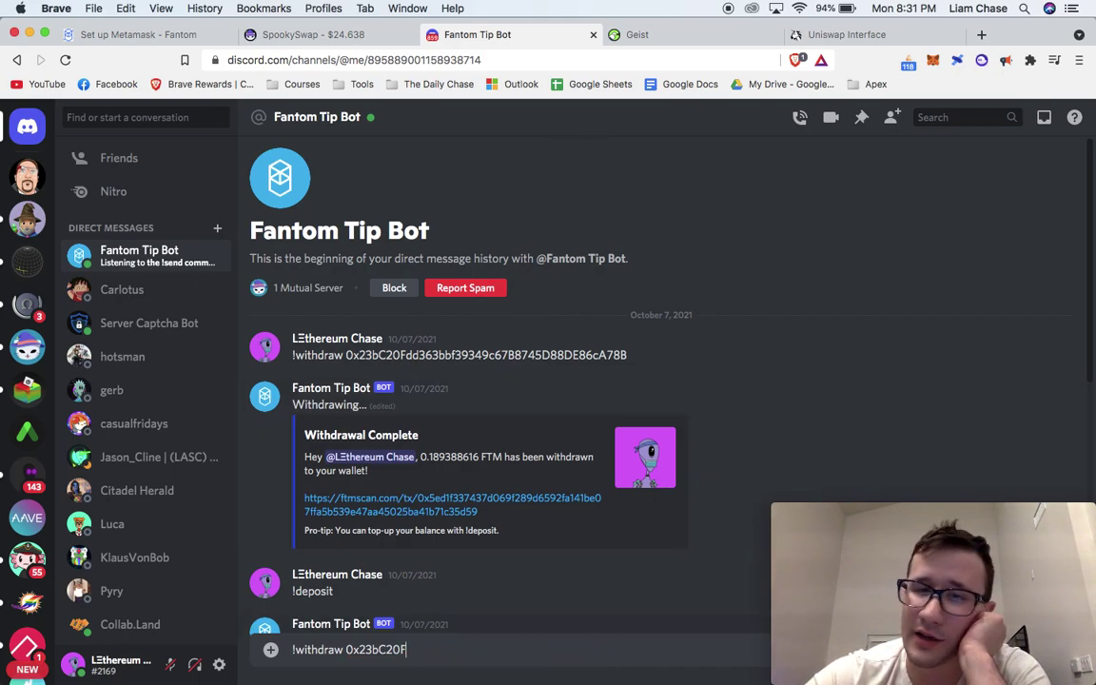
{"action": "key", "text": "BackSpace"}
{"action": "key", "text": "BackSpace"}
{"action": "key", "text": "BackSpace"}
{"action": "key", "text": "BackSpace"}
{"action": "key", "text": "BackSpace"}
{"action": "key", "text": "BackSpace"}
{"action": "key", "text": "BackSpace"}
{"action": "key", "text": "BackSpace"}
{"action": "key", "text": "BackSpace"}
{"action": "key", "text": "BackSpace"}
{"action": "key", "text": "BackSpace"}
{"action": "key", "text": "BackSpace"}
{"action": "key", "text": "BackSpace"}
{"action": "key", "text": "BackSpace"}
{"action": "key", "text": "BackSpace"}
{"action": "key", "text": "BackSpace"}
{"action": "key", "text": "BackSpace"}
{"action": "key", "text": "BackSpace"}
{"action": "key", "text": "BackSpace"}
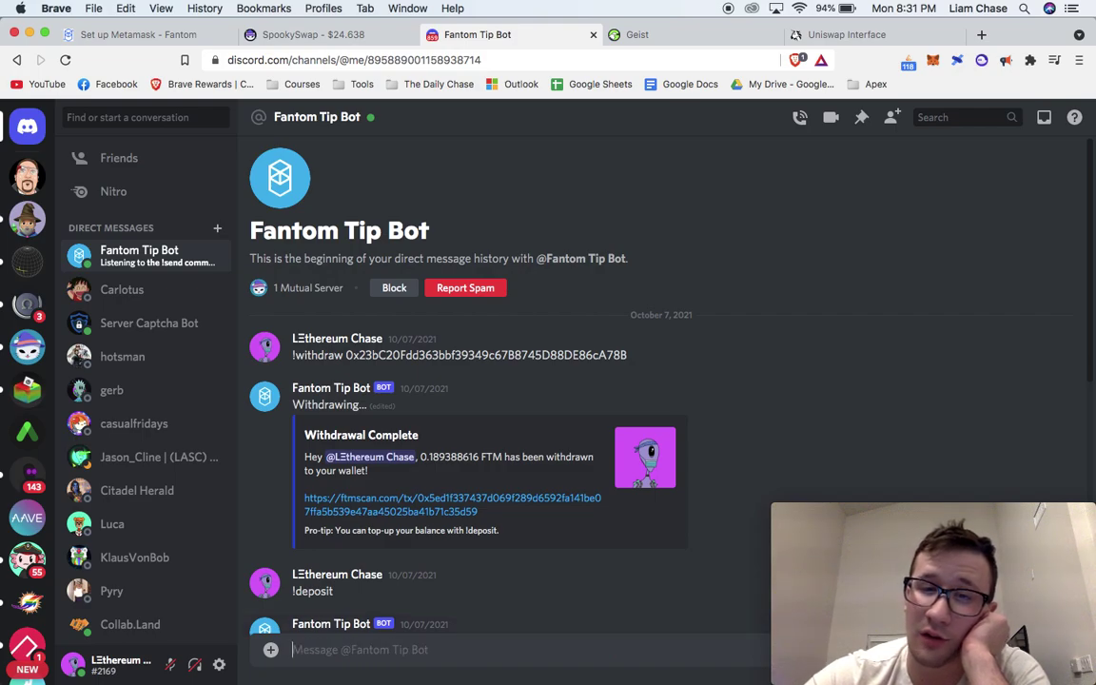
Step: Open SpookySwap's swap page and search for eth to choose wETH as the token to swap from
{"action": "left_click", "coordinate": [325, 41]}
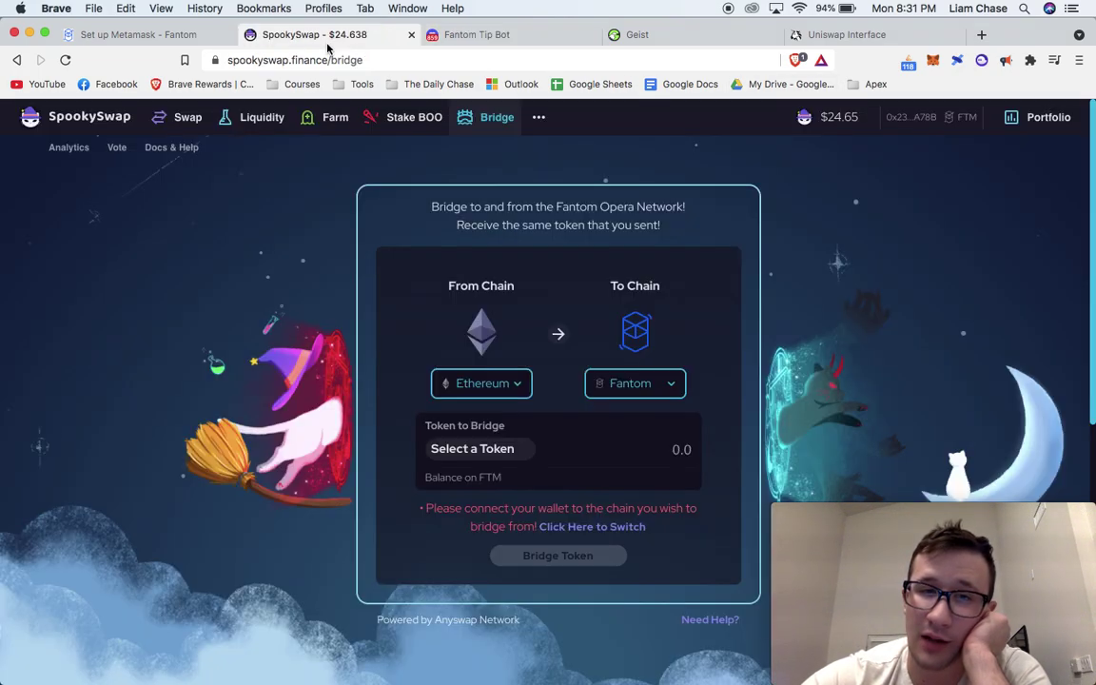
{"action": "left_click", "coordinate": [188, 121]}
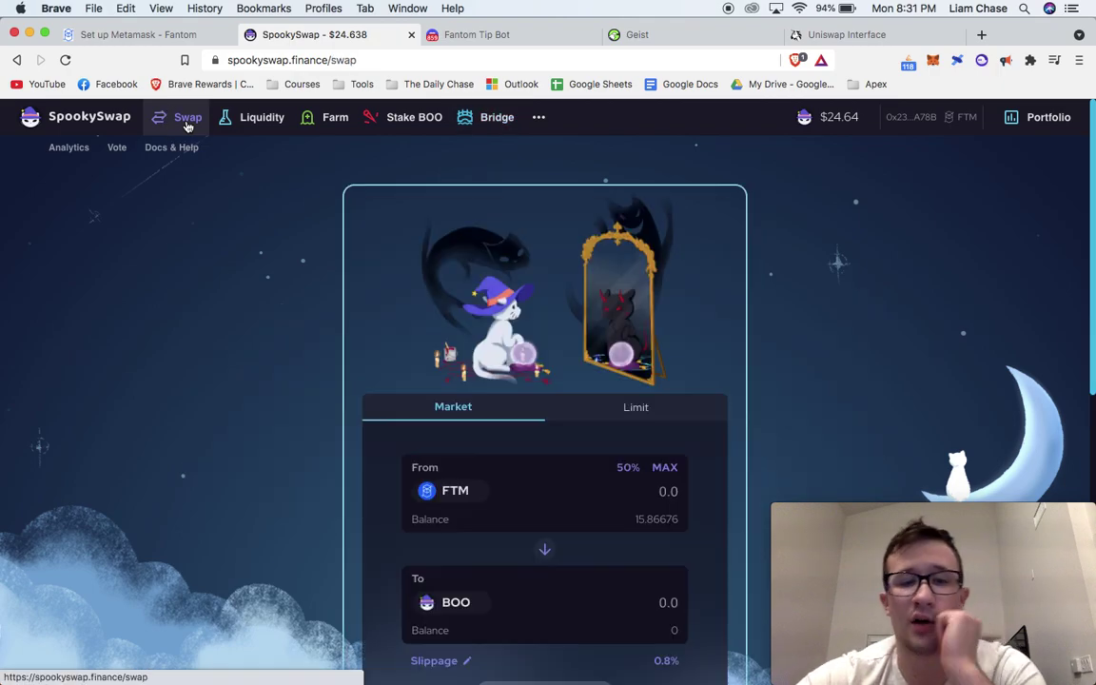
{"action": "left_click", "coordinate": [480, 491]}
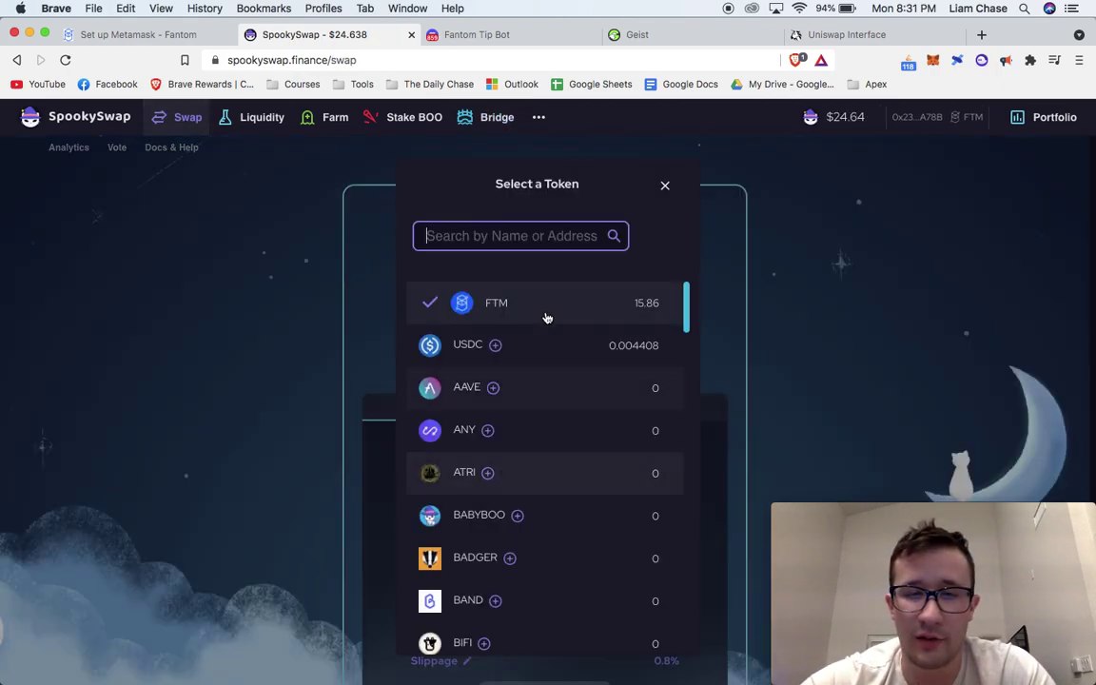
{"action": "type", "text": "eth"}
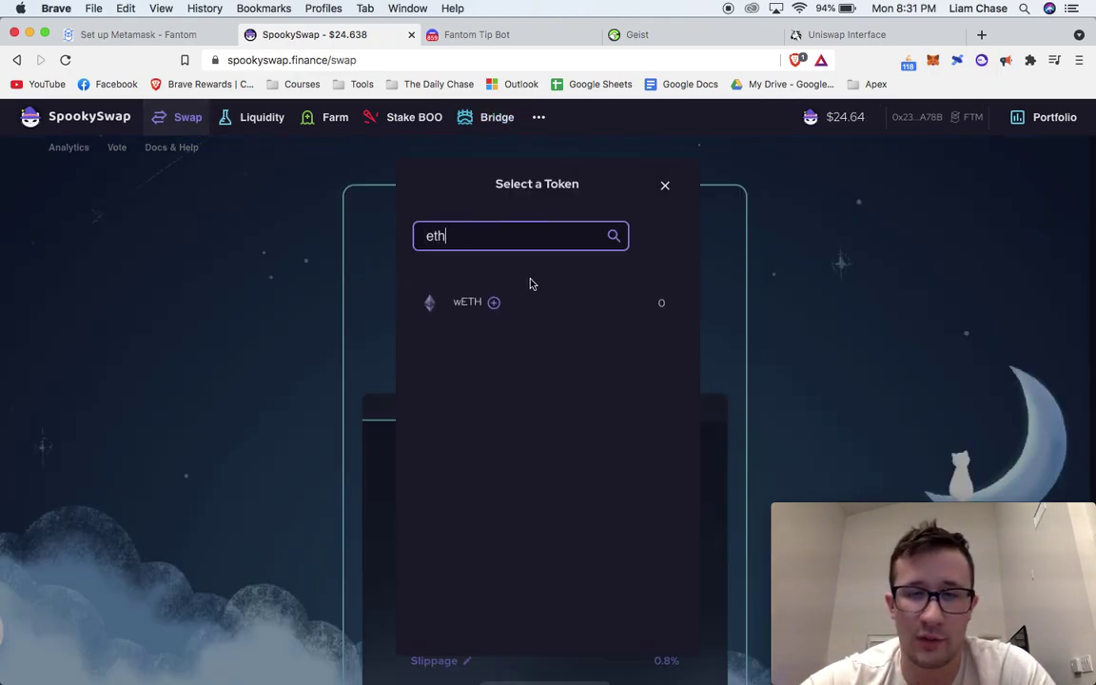
{"action": "left_click", "coordinate": [499, 306]}
Step: Search for ftm and choose FTM as the token to receive in the swap
{"action": "left_click", "coordinate": [464, 606]}
{"action": "type", "text": "ftm"}
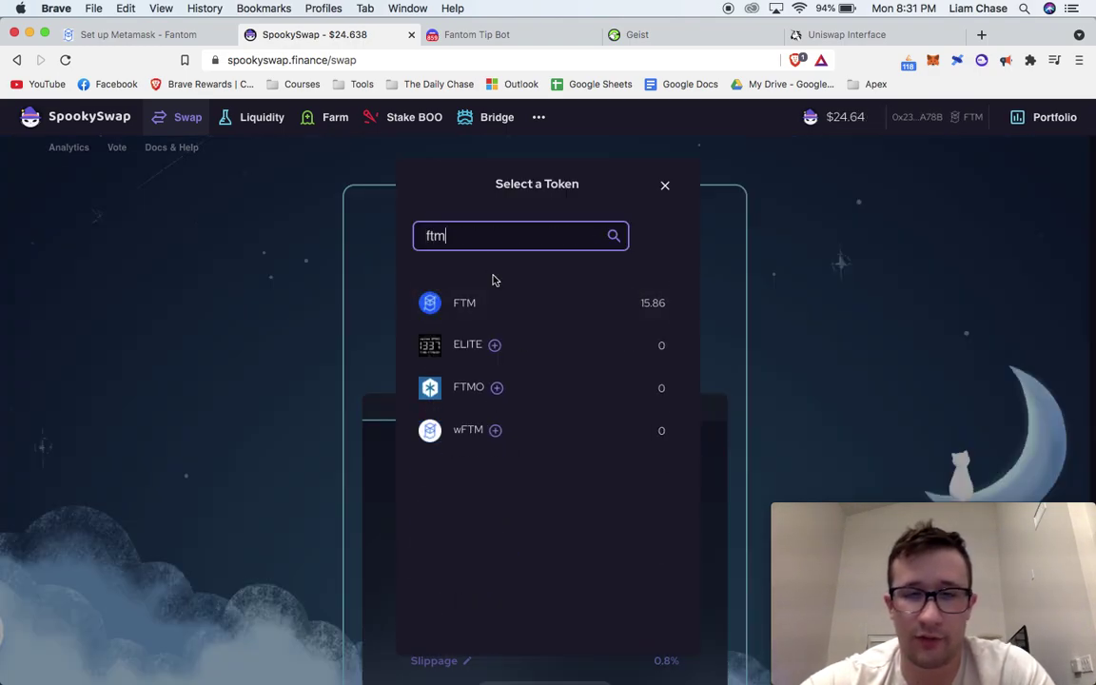
{"action": "left_click", "coordinate": [495, 299]}
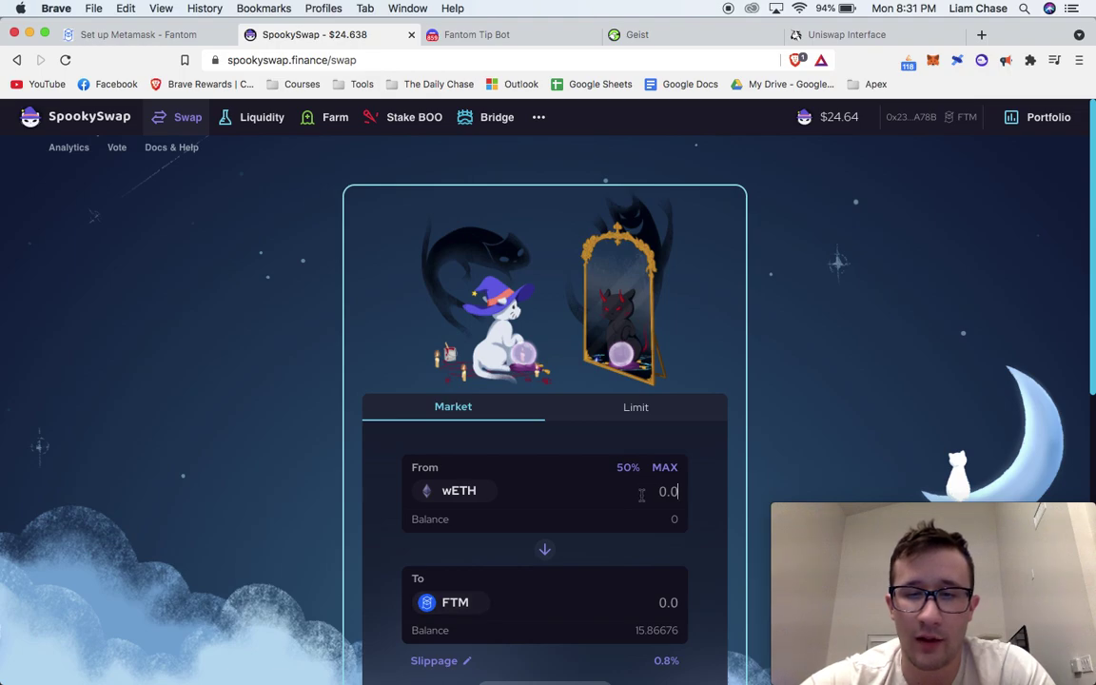
Step: Try wETH amounts of .01 and .05 to preview the FTM estimate, and clear the swap amount
{"action": "type", "text": ".01"}
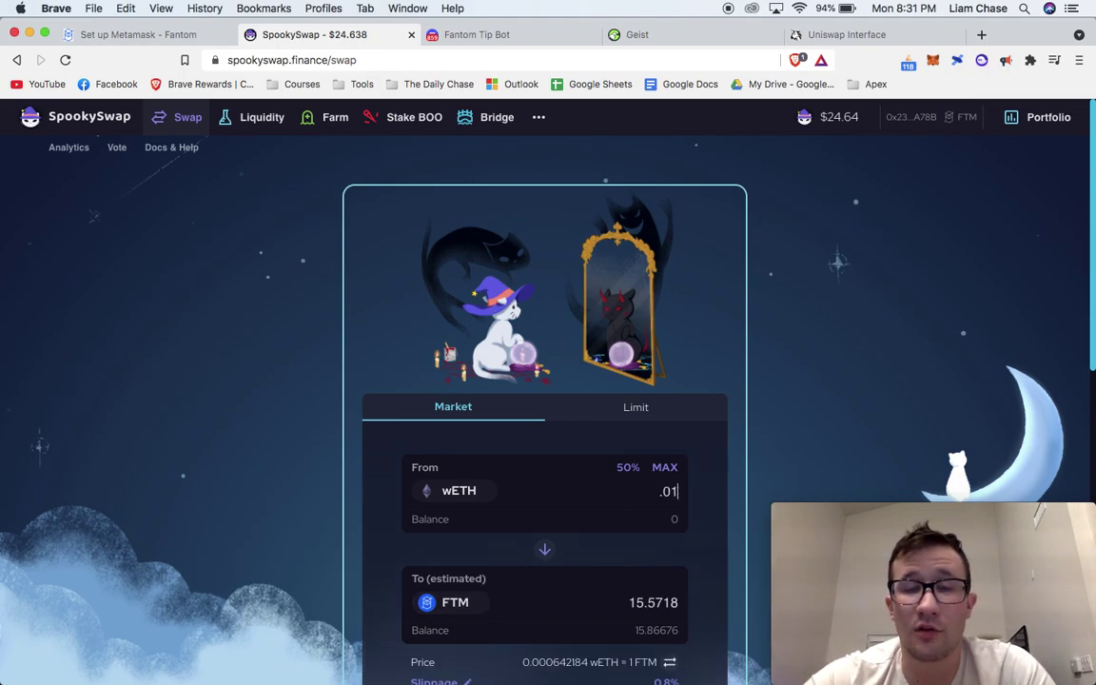
{"action": "key", "text": "BackSpace"}
{"action": "type", "text": "5"}
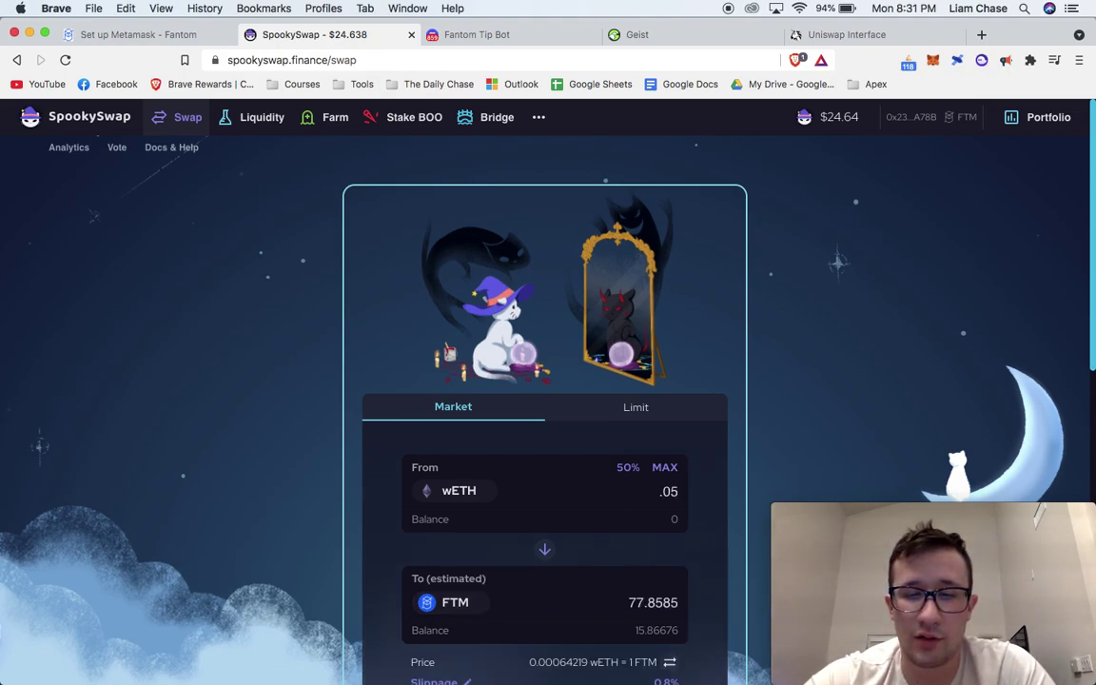
{"action": "key", "text": "BackSpace"}
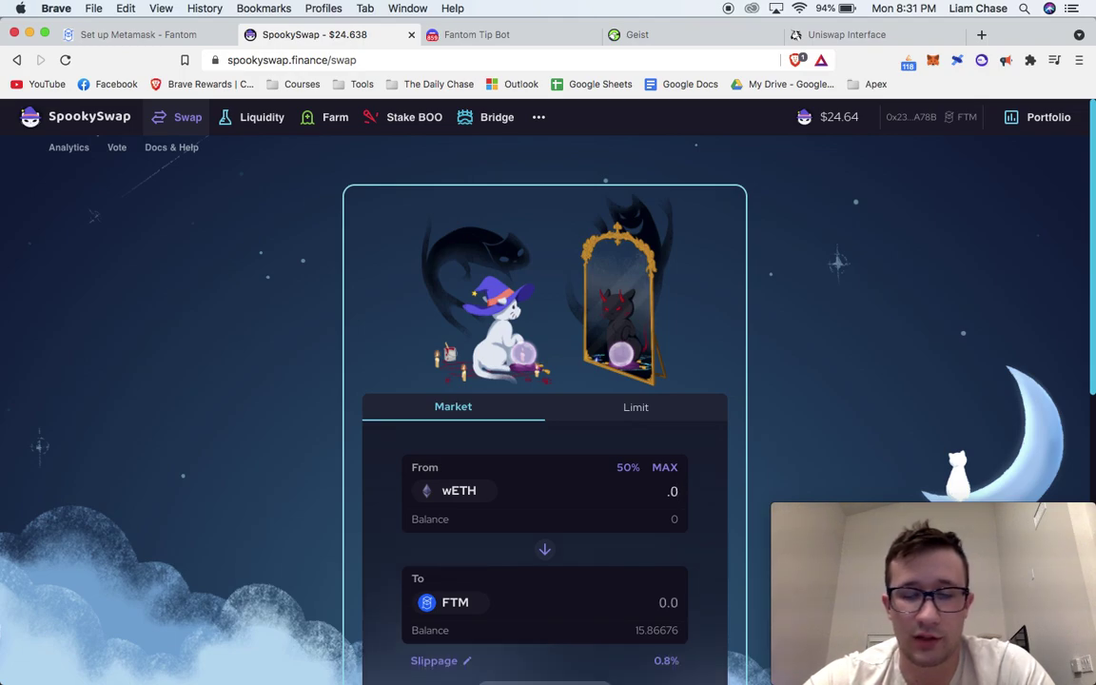
{"action": "type", "text": "05"}
{"action": "key", "text": "BackSpace"}
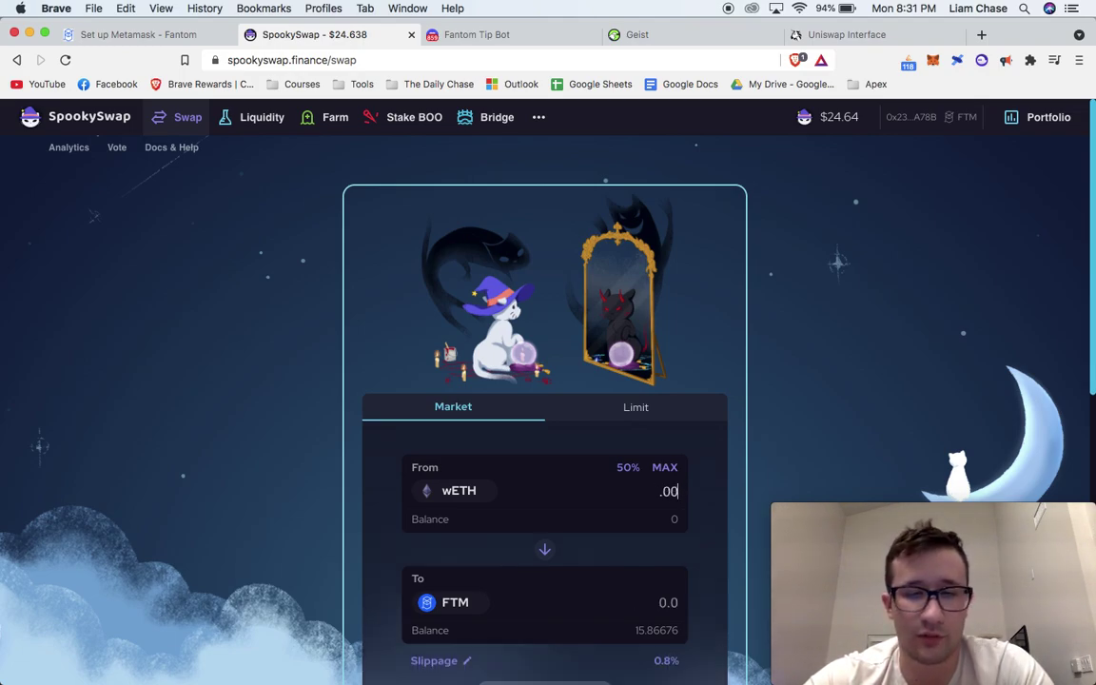
{"action": "key", "text": "BackSpace"}
{"action": "key", "text": "BackSpace"}
{"action": "key", "text": "BackSpace"}
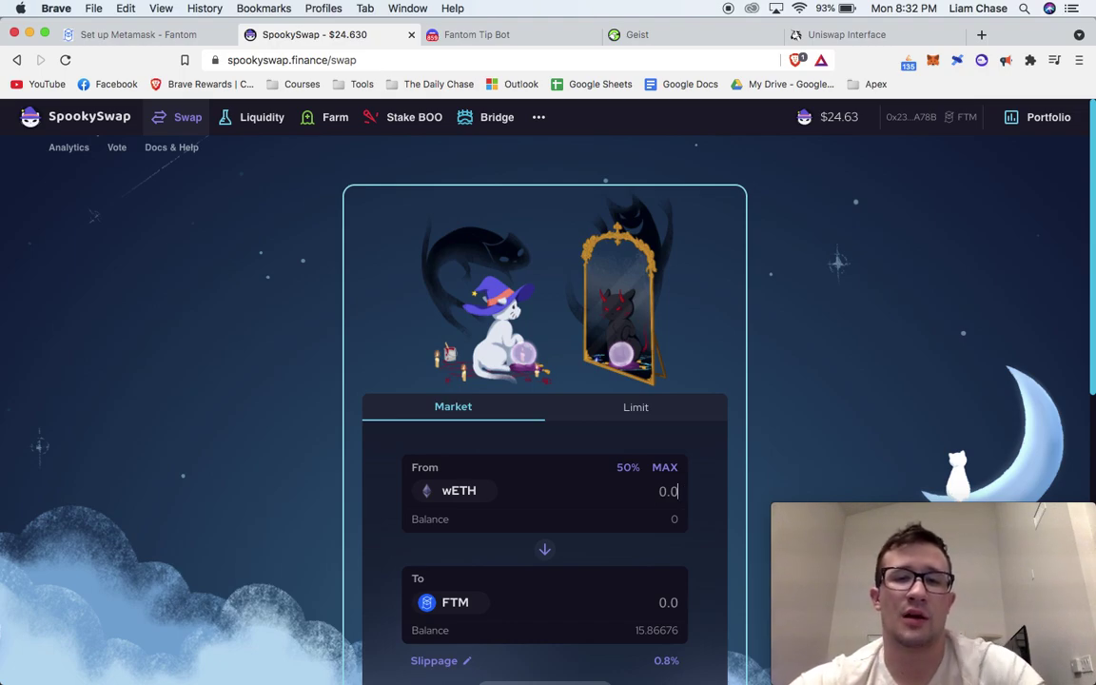
Step: Compare Uniswap's swap page with SpookySwap's wETH to FTM swap form
{"action": "left_click", "coordinate": [819, 34]}
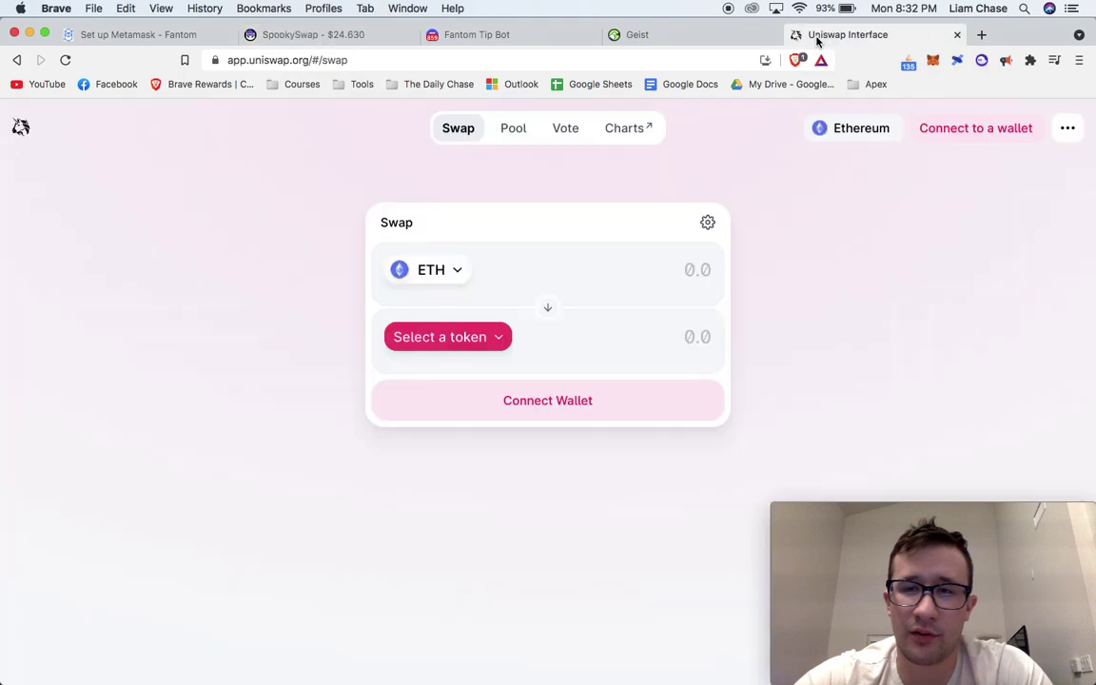
{"action": "left_click", "coordinate": [353, 46]}
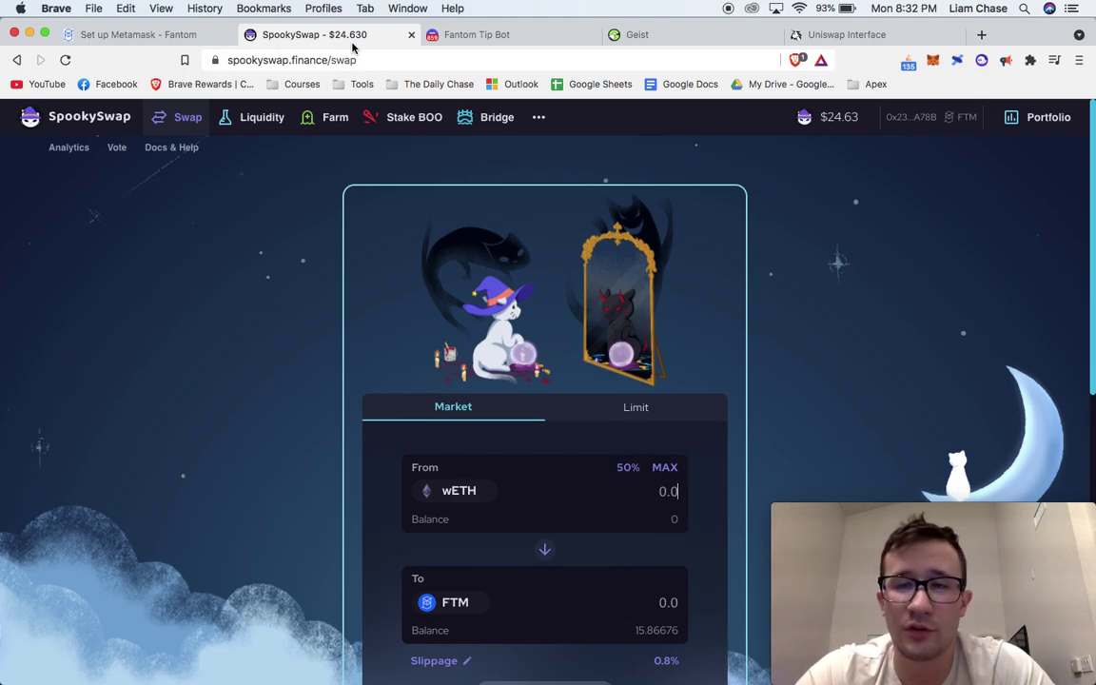
{"action": "left_click", "coordinate": [819, 34]}
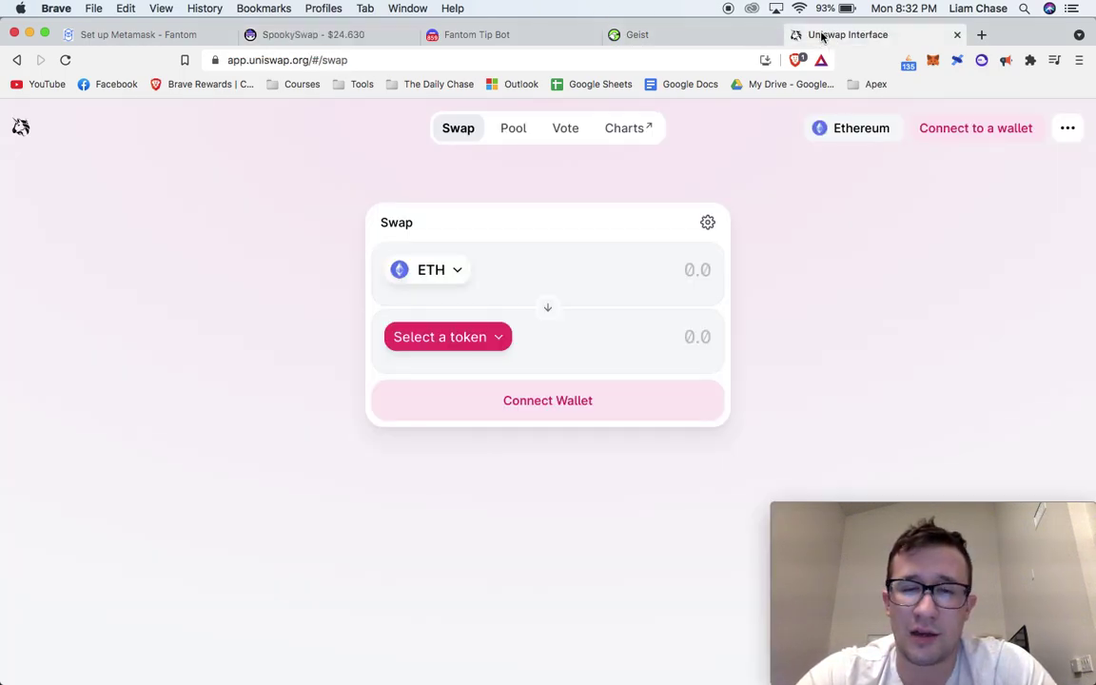
{"action": "left_click", "coordinate": [350, 35]}
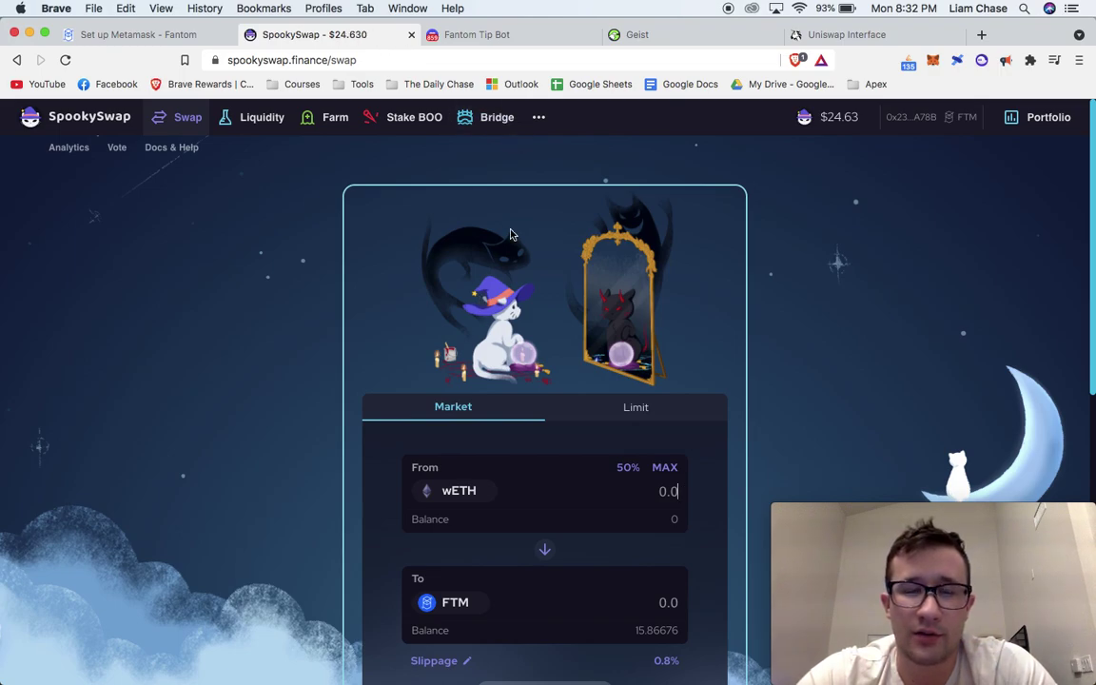
{"action": "scroll", "coordinate": [510, 234], "scroll_direction": "down", "scroll_amount": 2}
{"action": "scroll", "coordinate": [510, 234], "scroll_direction": "up", "scroll_amount": 2}
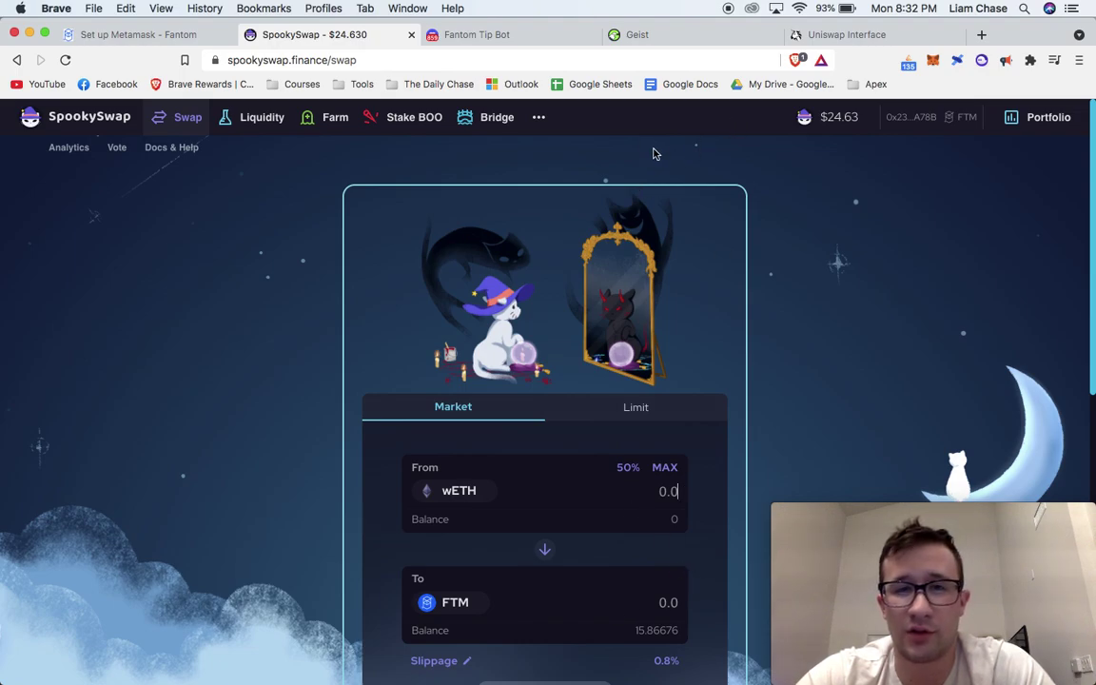
Step: Open the deposit page on Geist and connect the browser wallet on the Fantom network
{"action": "left_click", "coordinate": [642, 38]}
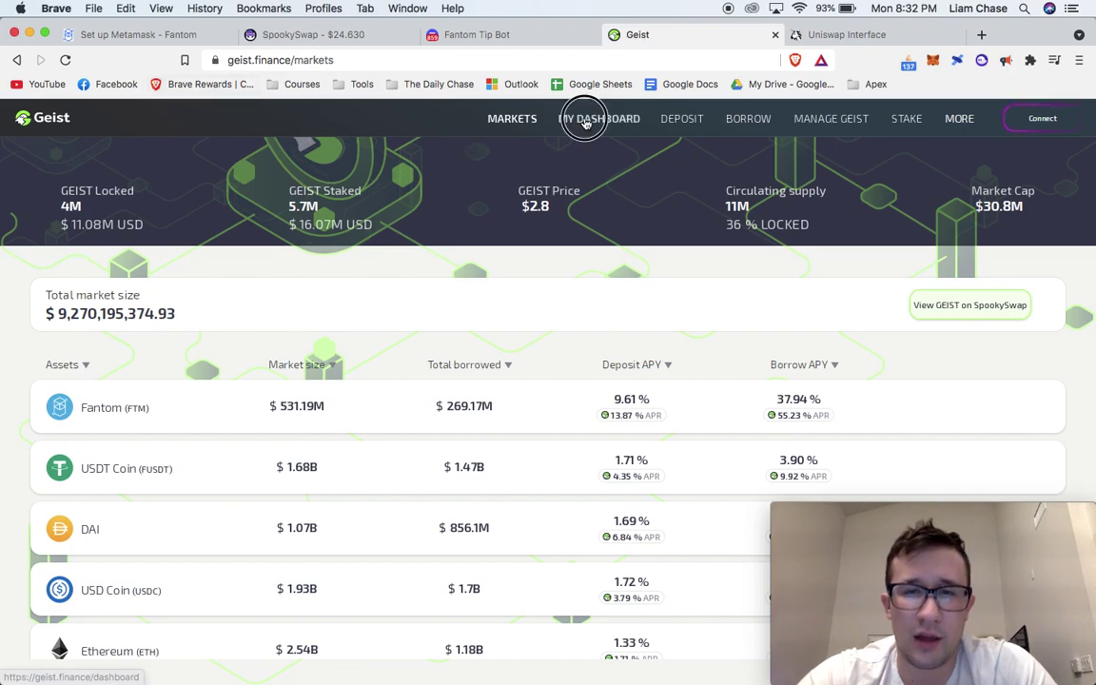
{"action": "left_click", "coordinate": [672, 121]}
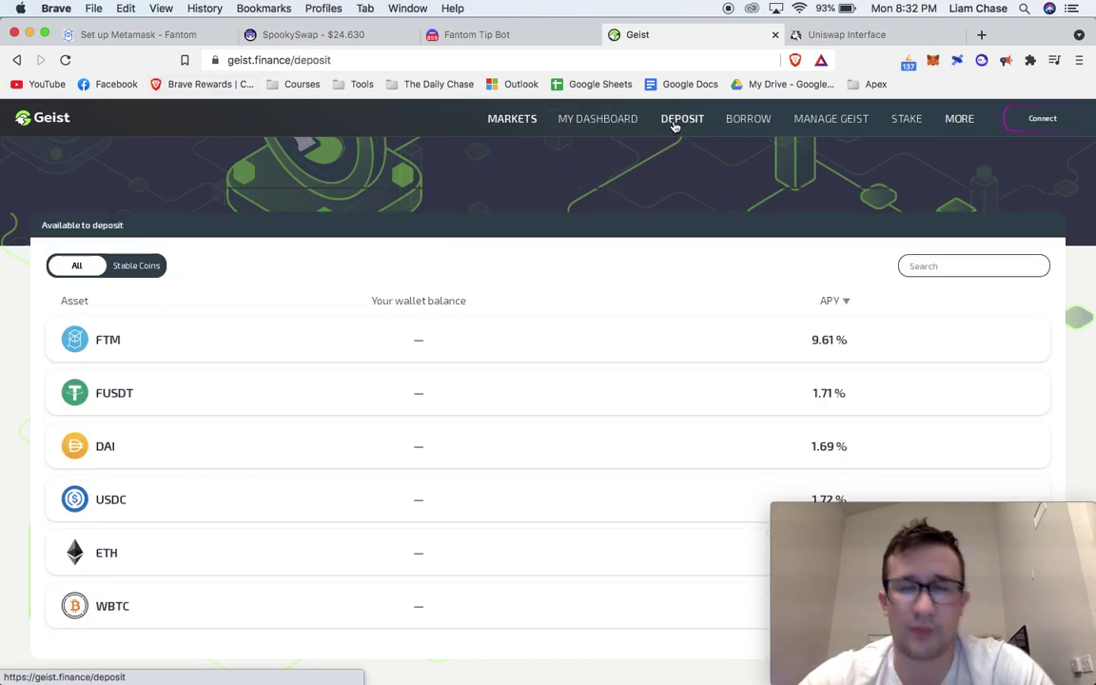
{"action": "left_click", "coordinate": [1043, 118]}
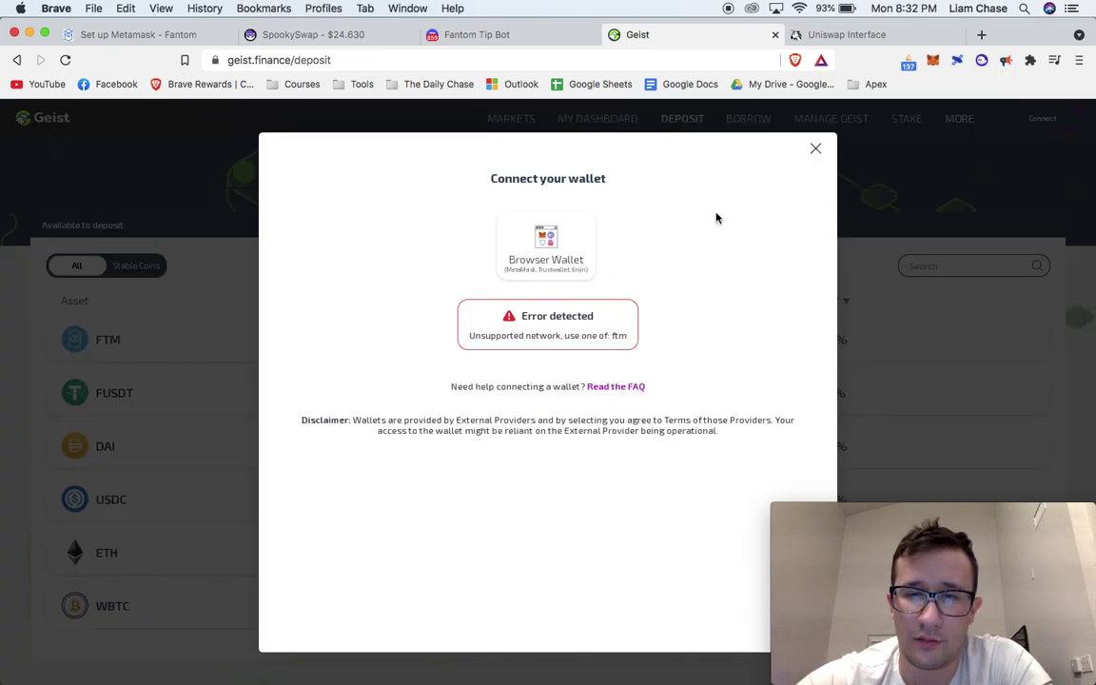
{"action": "left_click", "coordinate": [816, 149]}
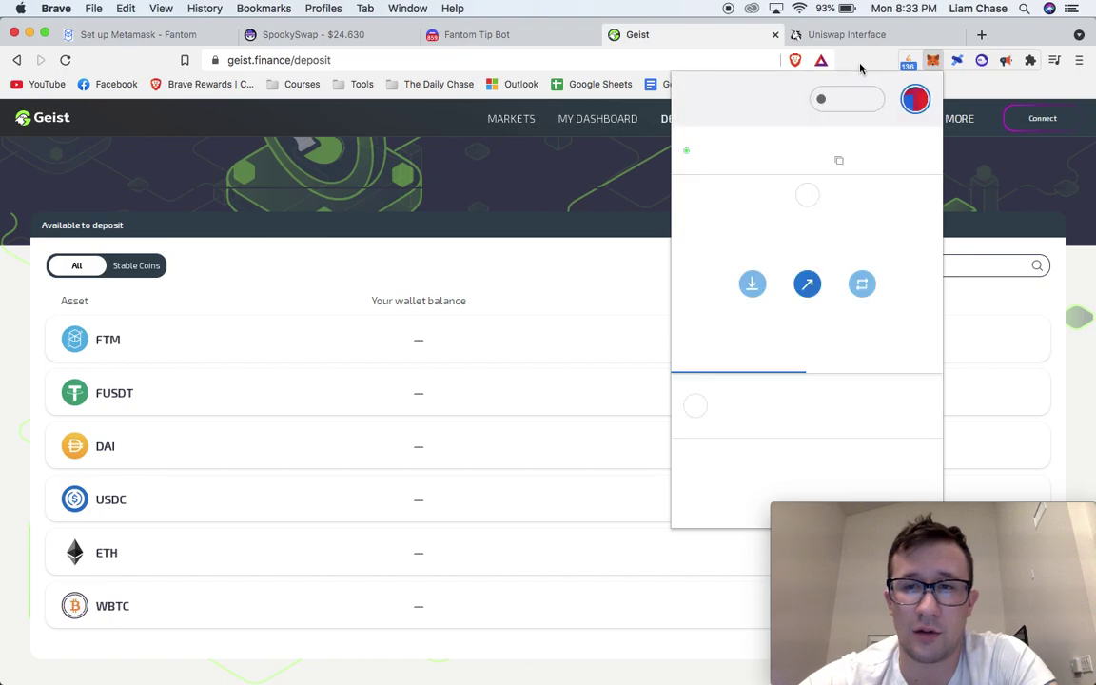
{"action": "left_click", "coordinate": [524, 226]}
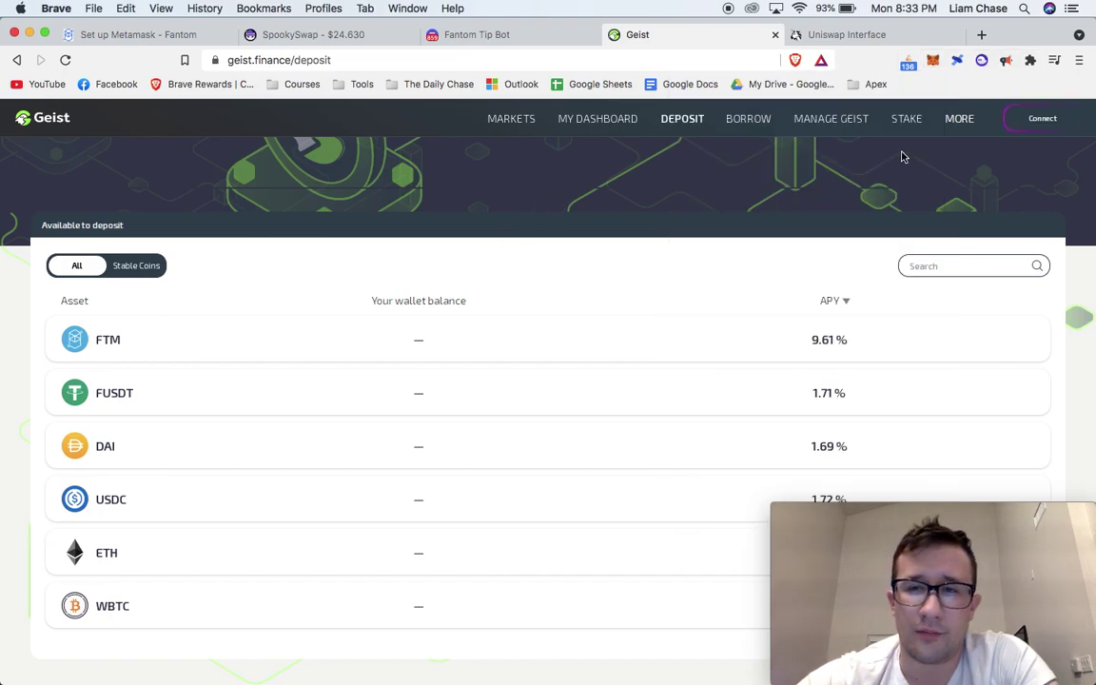
{"action": "left_click", "coordinate": [1042, 118]}
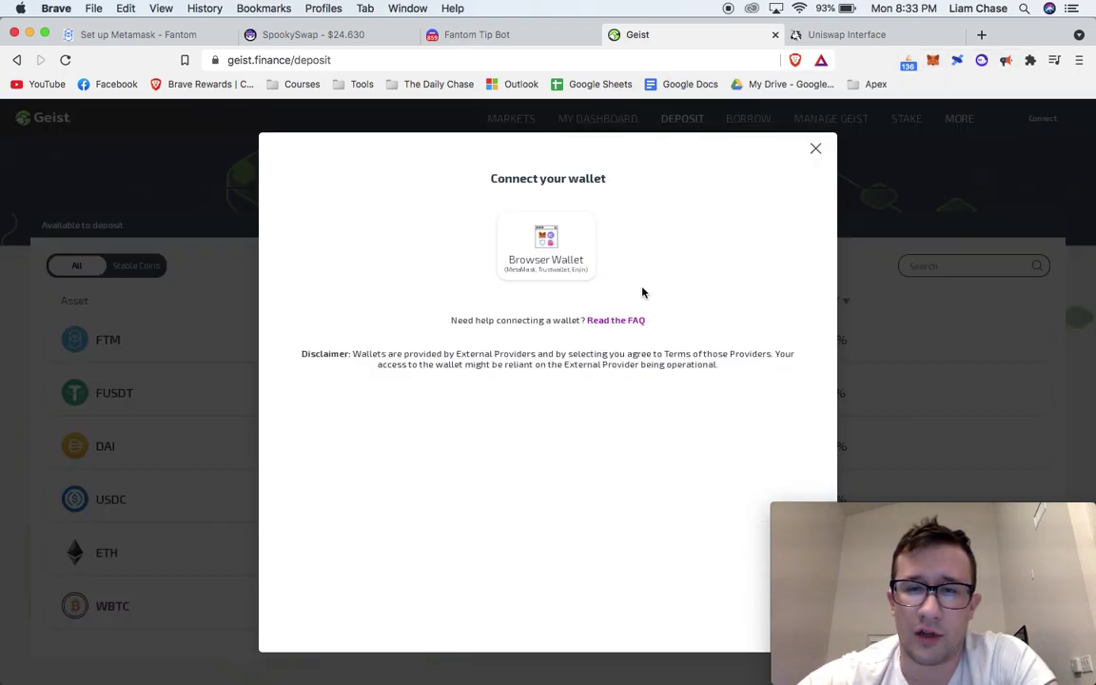
{"action": "left_click", "coordinate": [544, 261]}
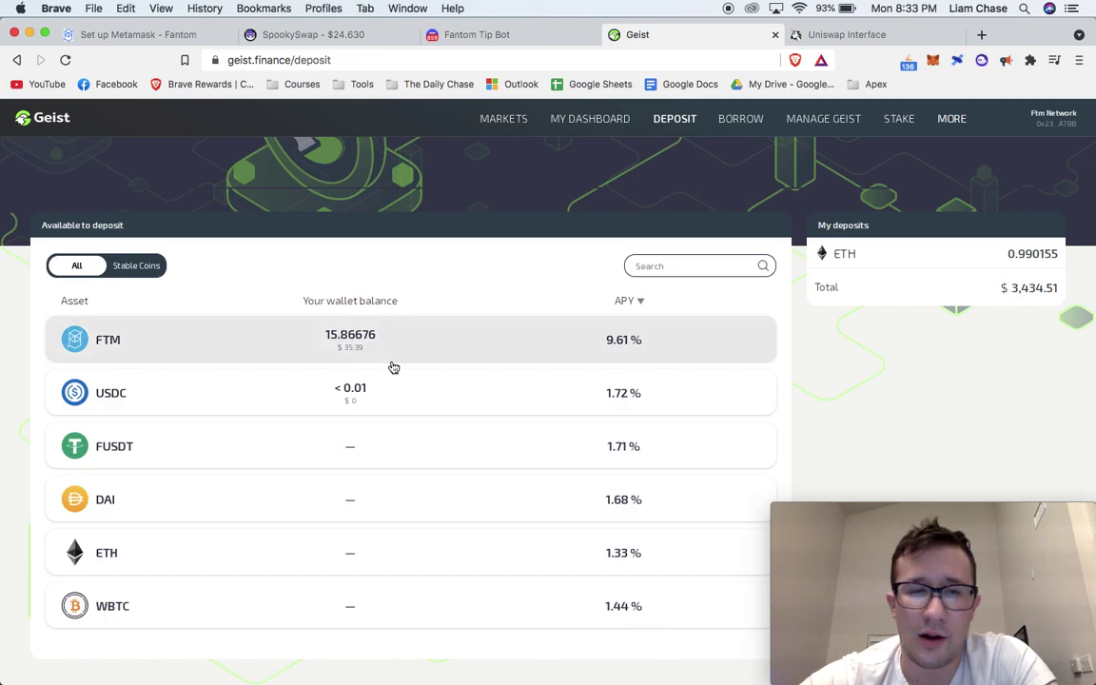
Step: Choose FTM as the asset to deposit on Geist, set the amount to 10 and submit the deposit
{"action": "left_click", "coordinate": [443, 357]}
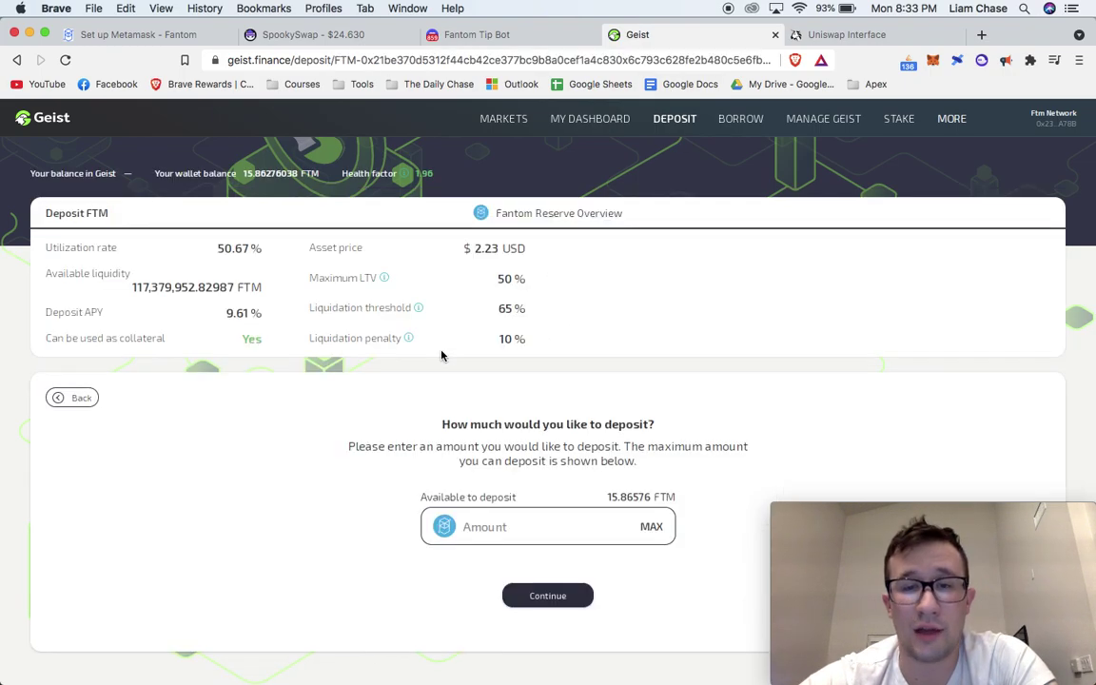
{"action": "left_click", "coordinate": [521, 527]}
{"action": "type", "text": "10"}
{"action": "left_click", "coordinate": [546, 597]}
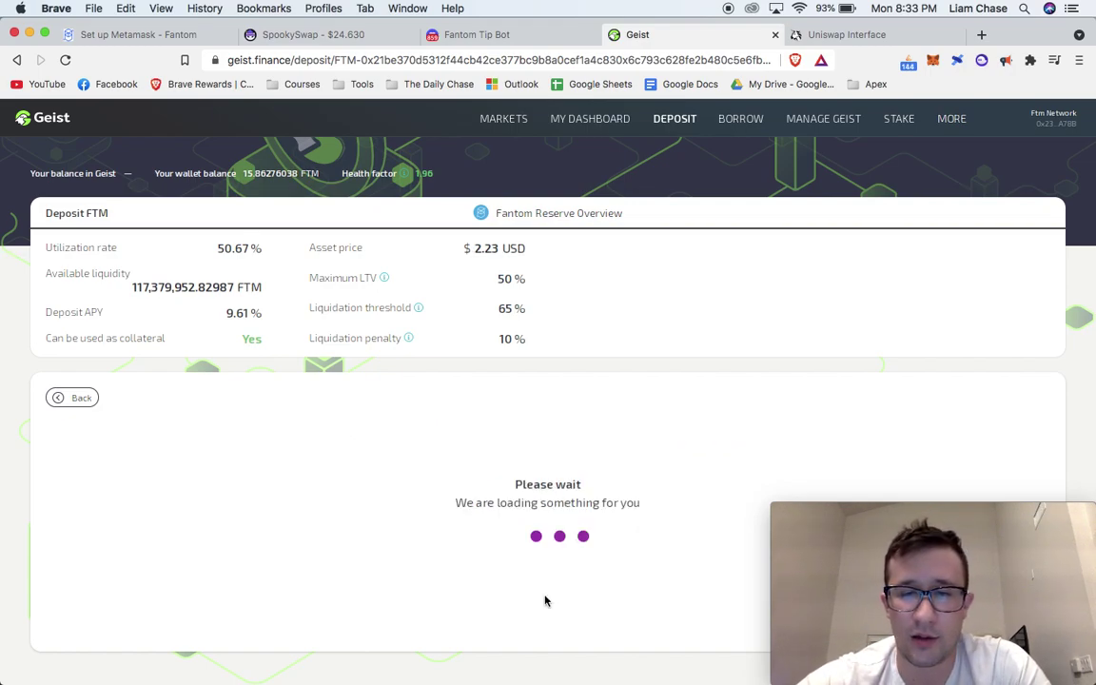
{"action": "left_click", "coordinate": [630, 614]}
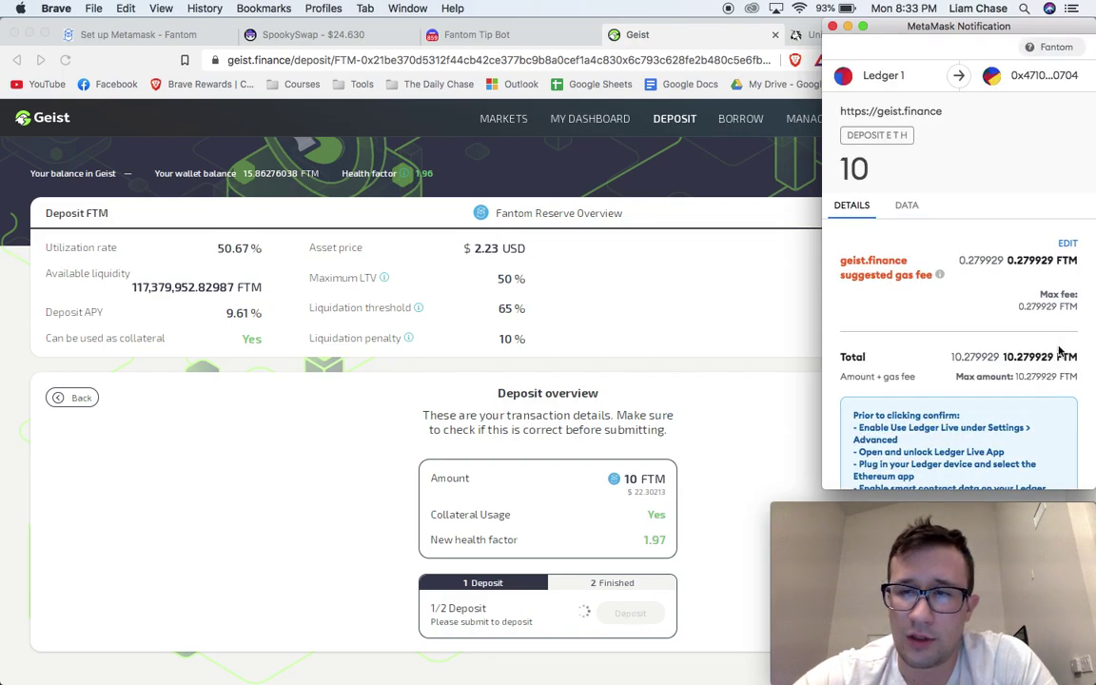
Step: Review the gas fee and total in MetaMask's deposit request, and dismiss the request without confirming
{"action": "scroll", "coordinate": [961, 305], "scroll_direction": "down", "scroll_amount": 3}
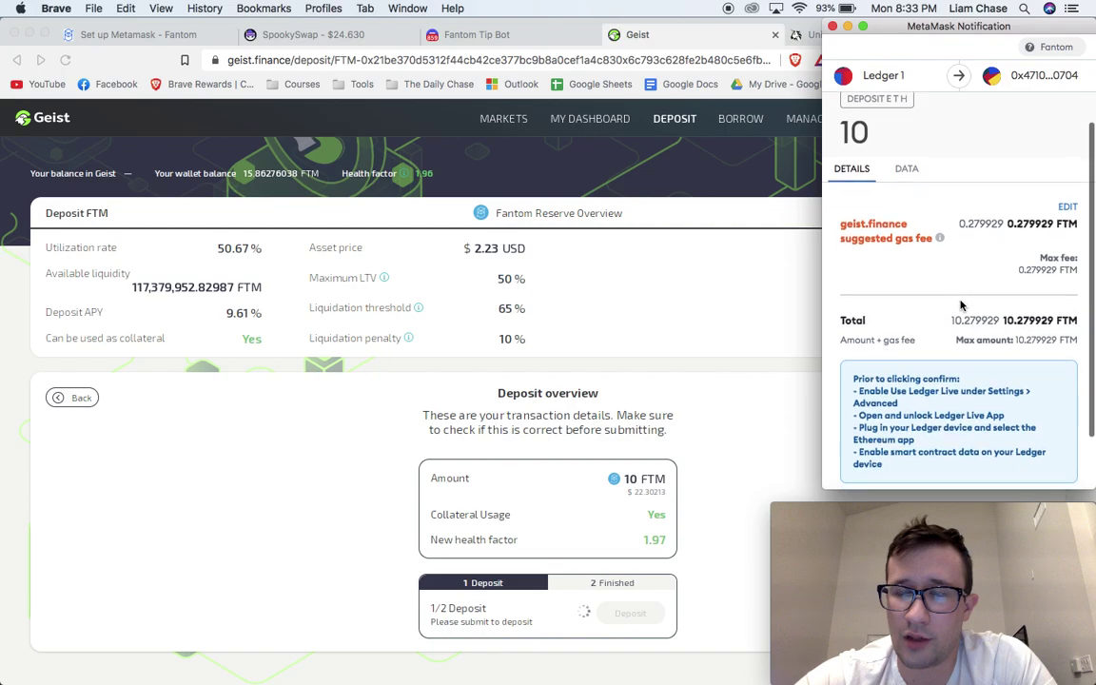
{"action": "scroll", "coordinate": [961, 305], "scroll_direction": "down", "scroll_amount": 2}
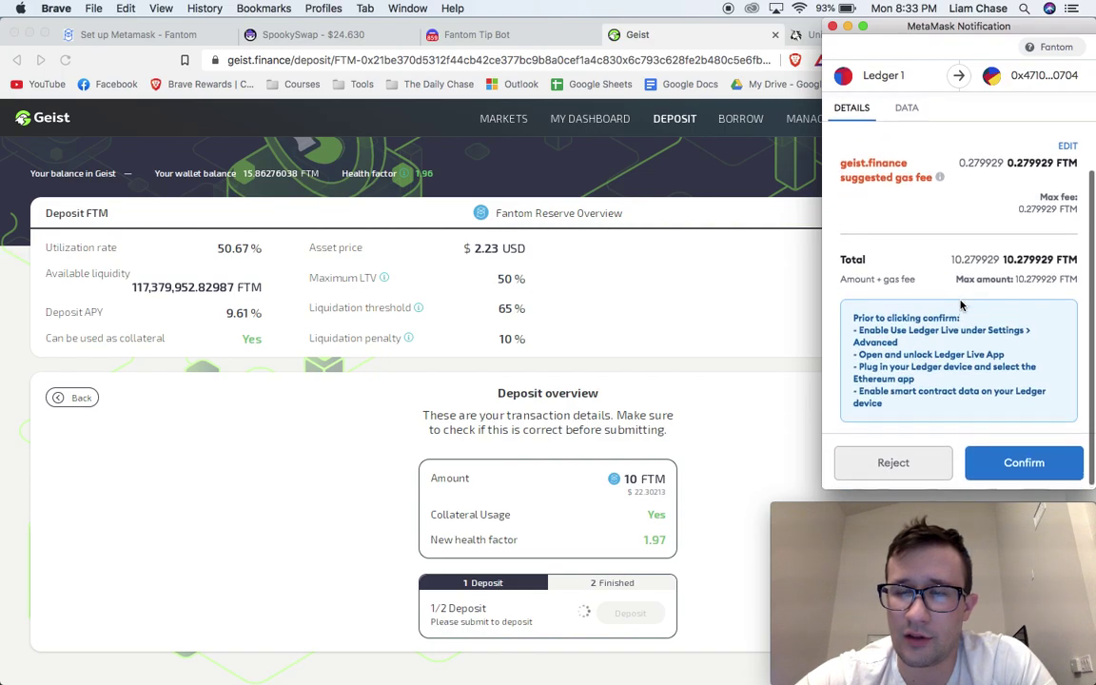
{"action": "scroll", "coordinate": [961, 305], "scroll_direction": "up", "scroll_amount": 4}
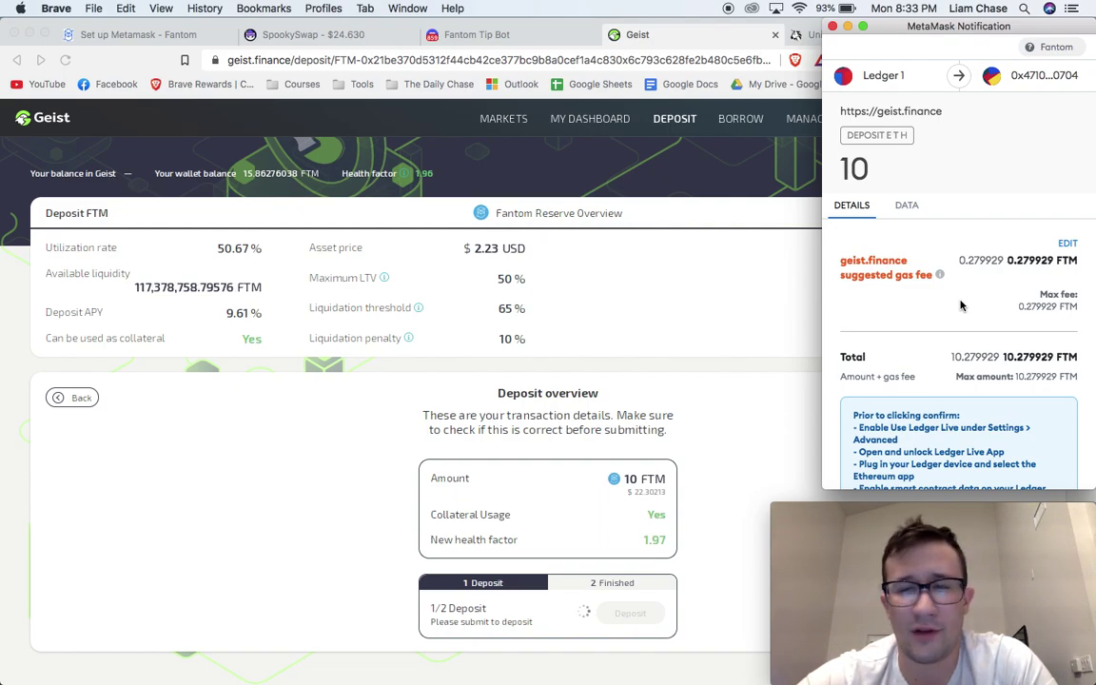
{"action": "left_click", "coordinate": [832, 27]}
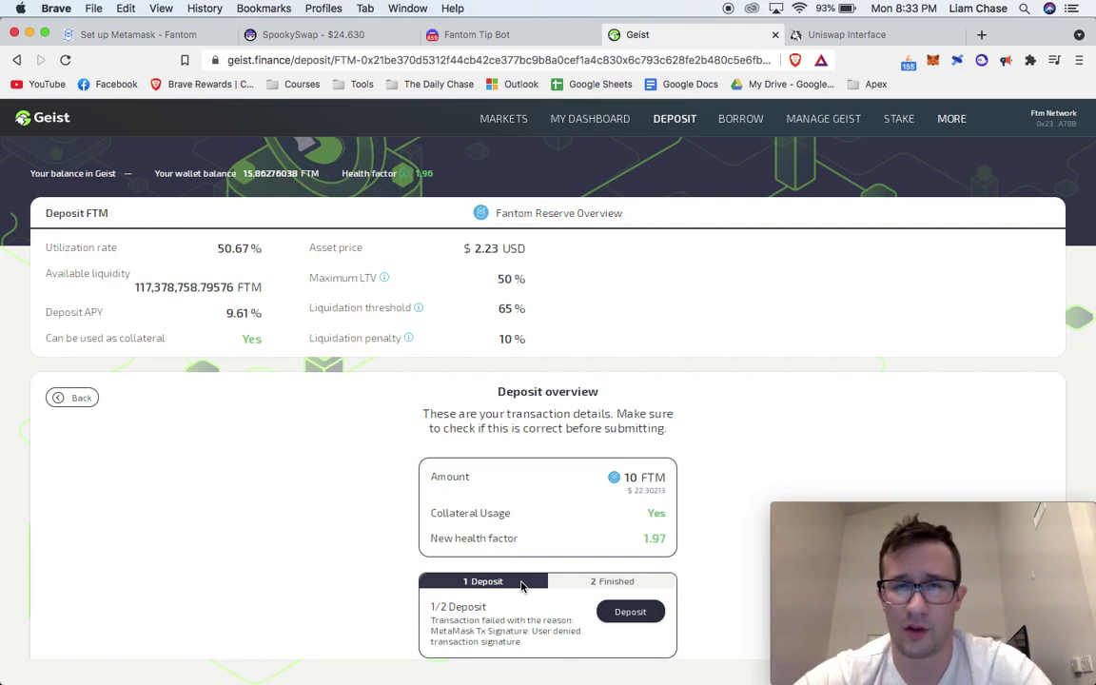
Step: Review the deposit and borrow information on Geist's dashboard, and compare the deposit and borrow APYs of all assets in its markets list
{"action": "left_click", "coordinate": [612, 125]}
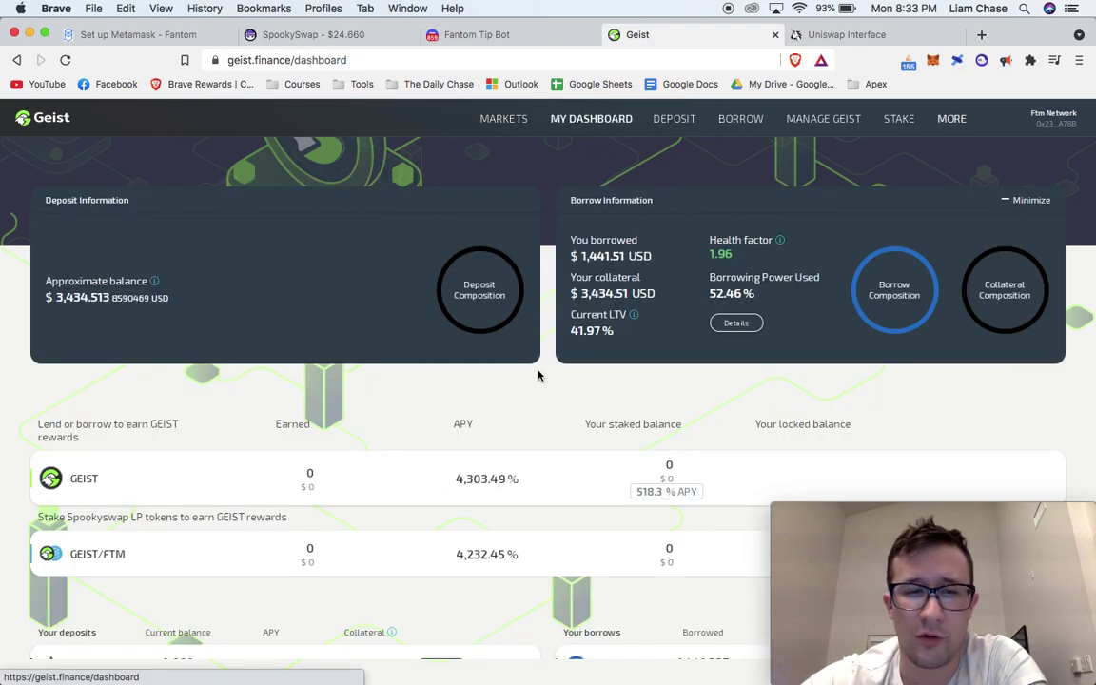
{"action": "scroll", "coordinate": [544, 411], "scroll_direction": "down", "scroll_amount": 1}
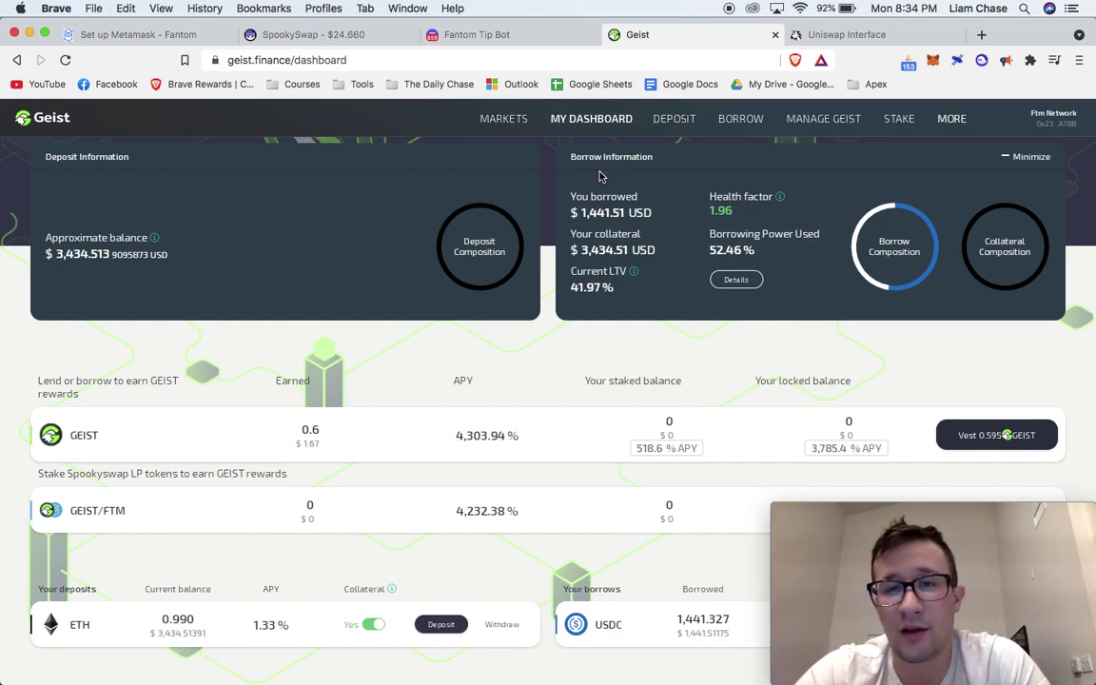
{"action": "left_click", "coordinate": [498, 131]}
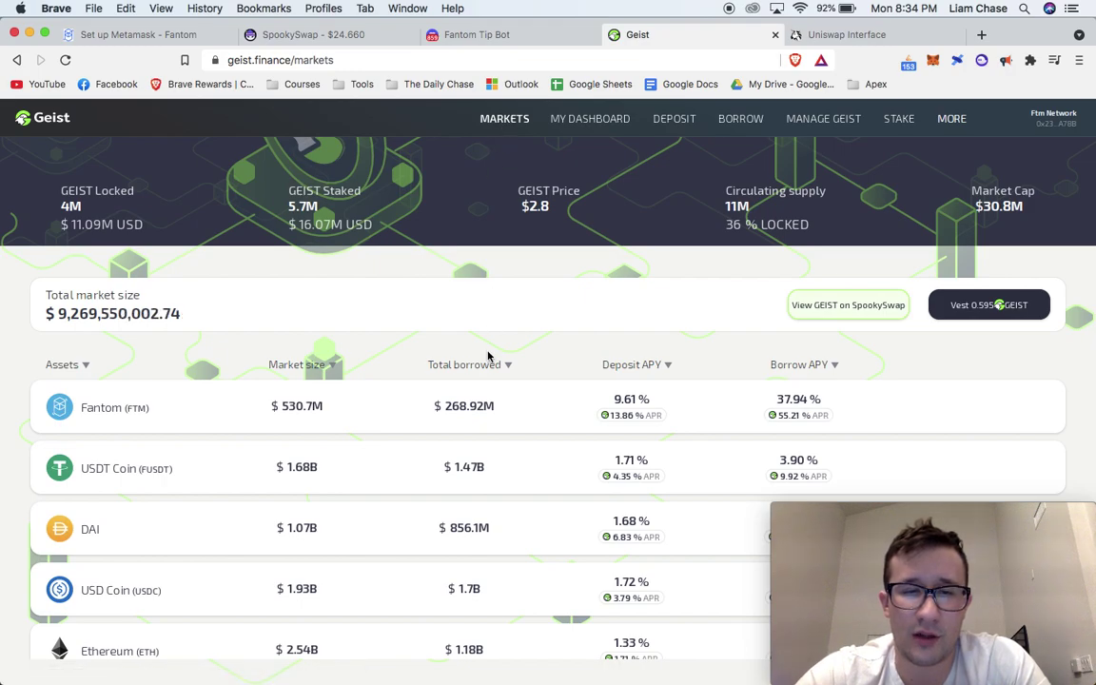
{"action": "scroll", "coordinate": [486, 380], "scroll_direction": "down", "scroll_amount": 3}
{"action": "scroll", "coordinate": [500, 390], "scroll_direction": "up", "scroll_amount": 3}
{"action": "scroll", "coordinate": [523, 383], "scroll_direction": "down", "scroll_amount": 2}
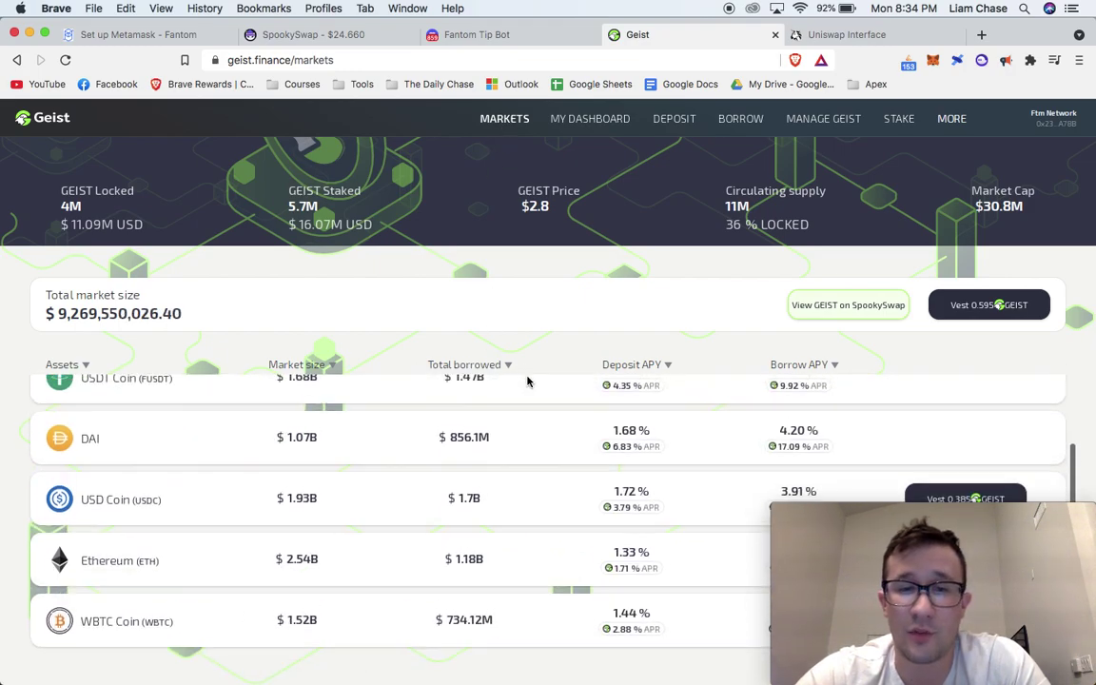
{"action": "scroll", "coordinate": [528, 382], "scroll_direction": "up", "scroll_amount": 3}
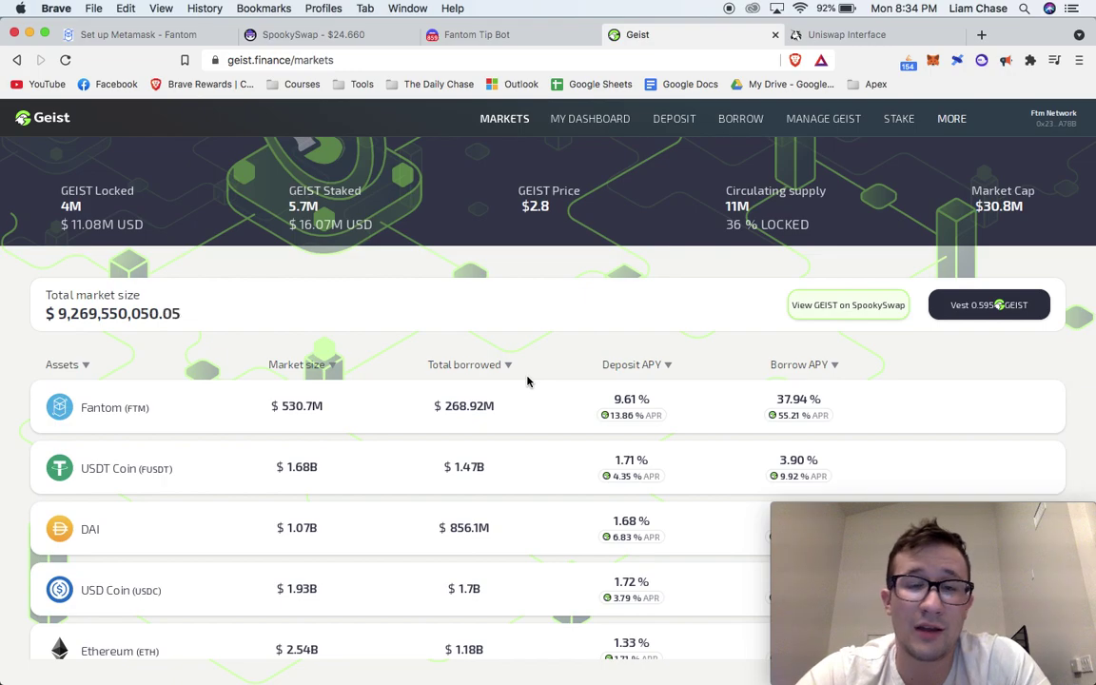
{"action": "scroll", "coordinate": [528, 381], "scroll_direction": "down", "scroll_amount": 1}
{"action": "scroll", "coordinate": [528, 380], "scroll_direction": "up", "scroll_amount": 1}
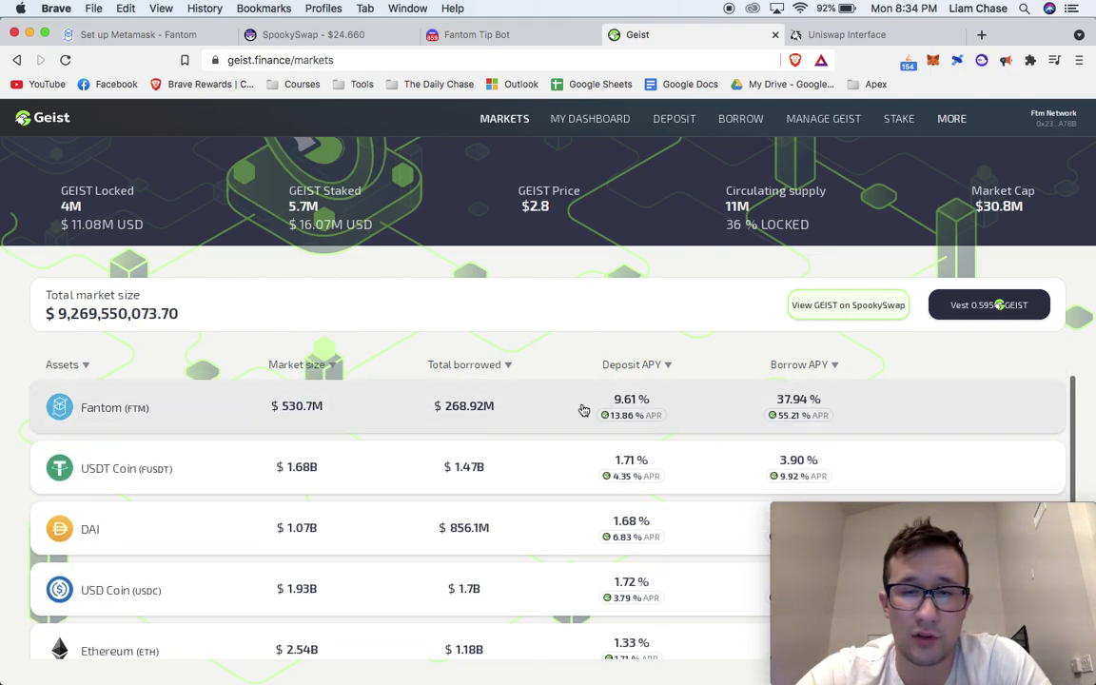
{"action": "scroll", "coordinate": [636, 481], "scroll_direction": "down", "scroll_amount": 2}
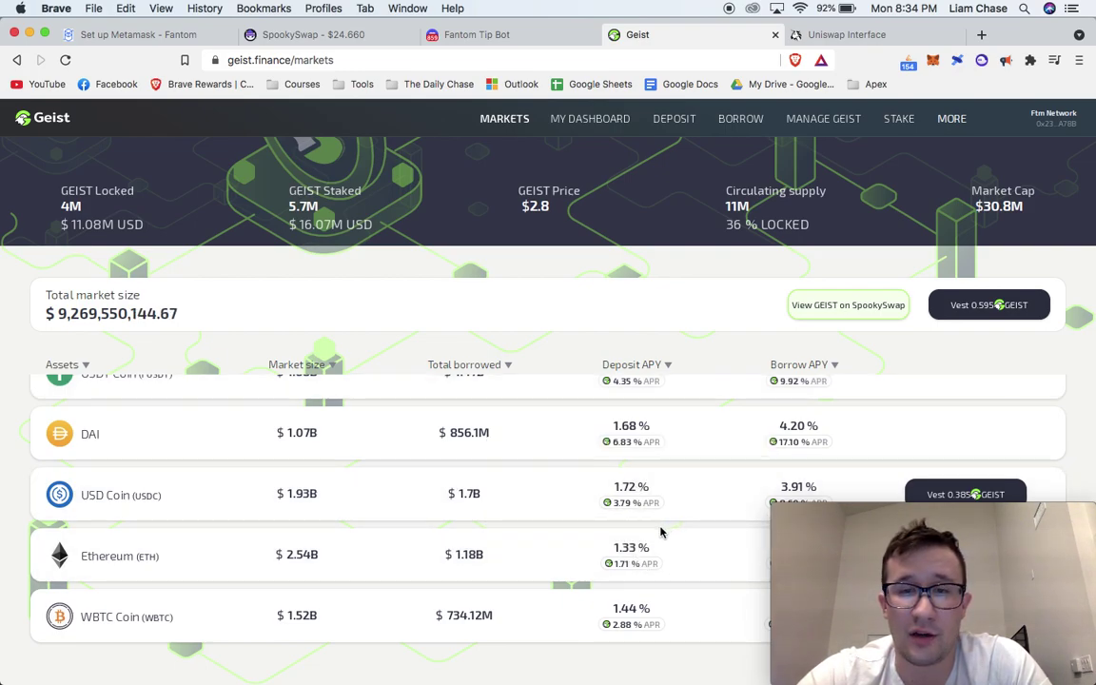
{"action": "scroll", "coordinate": [662, 533], "scroll_direction": "up", "scroll_amount": 2}
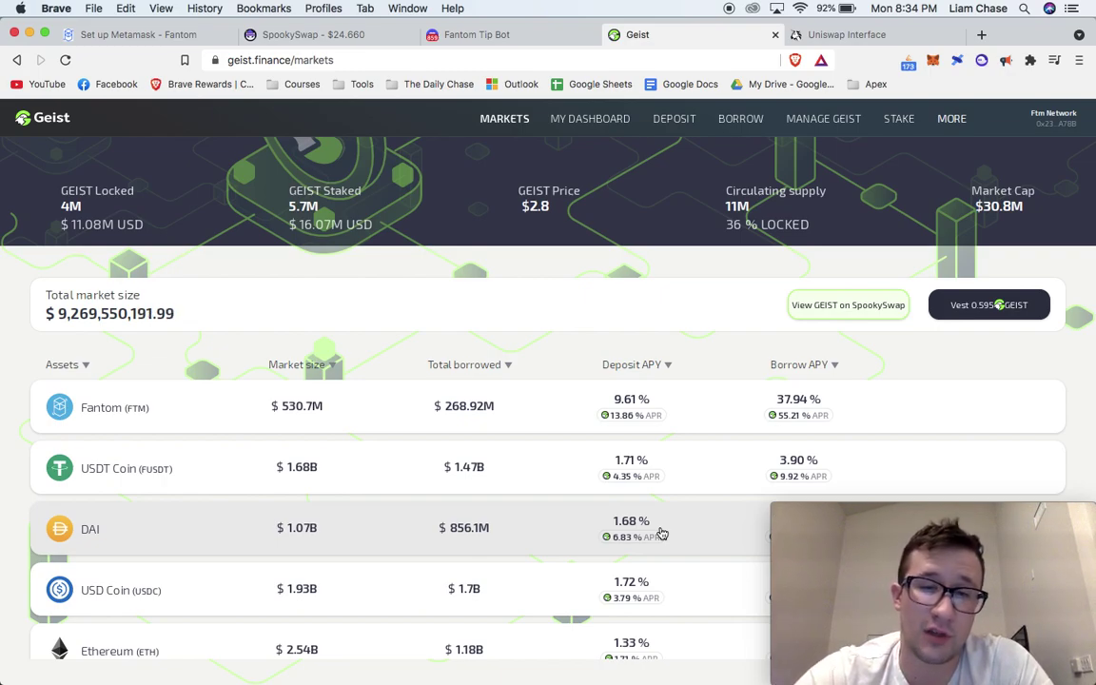
{"action": "scroll", "coordinate": [661, 533], "scroll_direction": "down", "scroll_amount": 1}
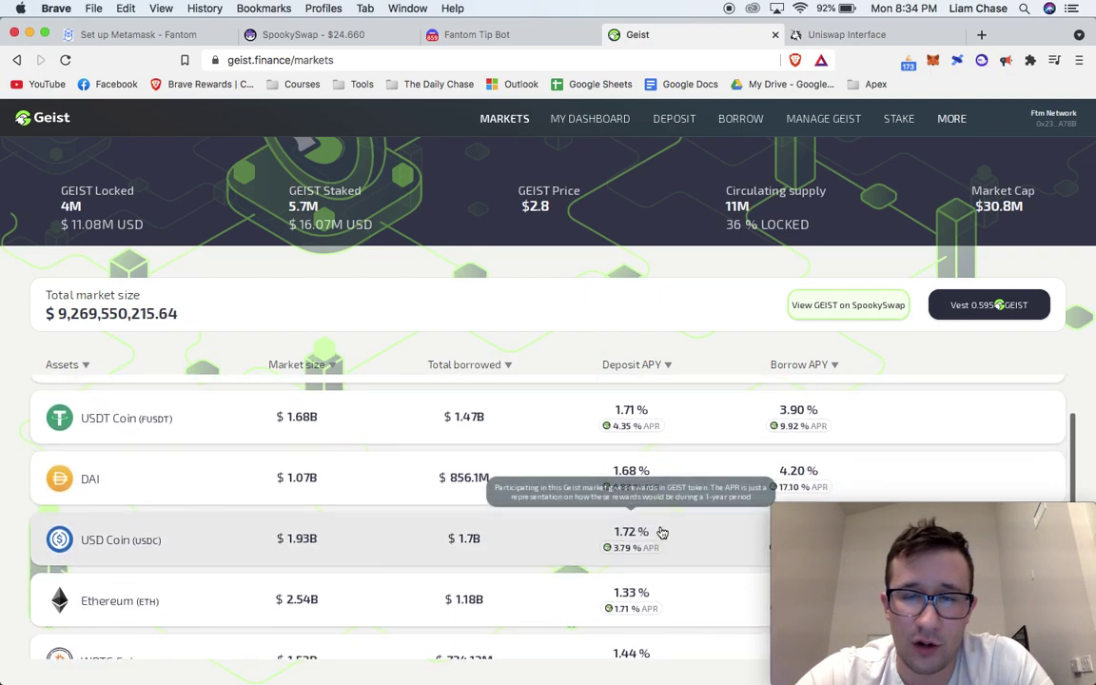
{"action": "scroll", "coordinate": [661, 531], "scroll_direction": "up", "scroll_amount": 1}
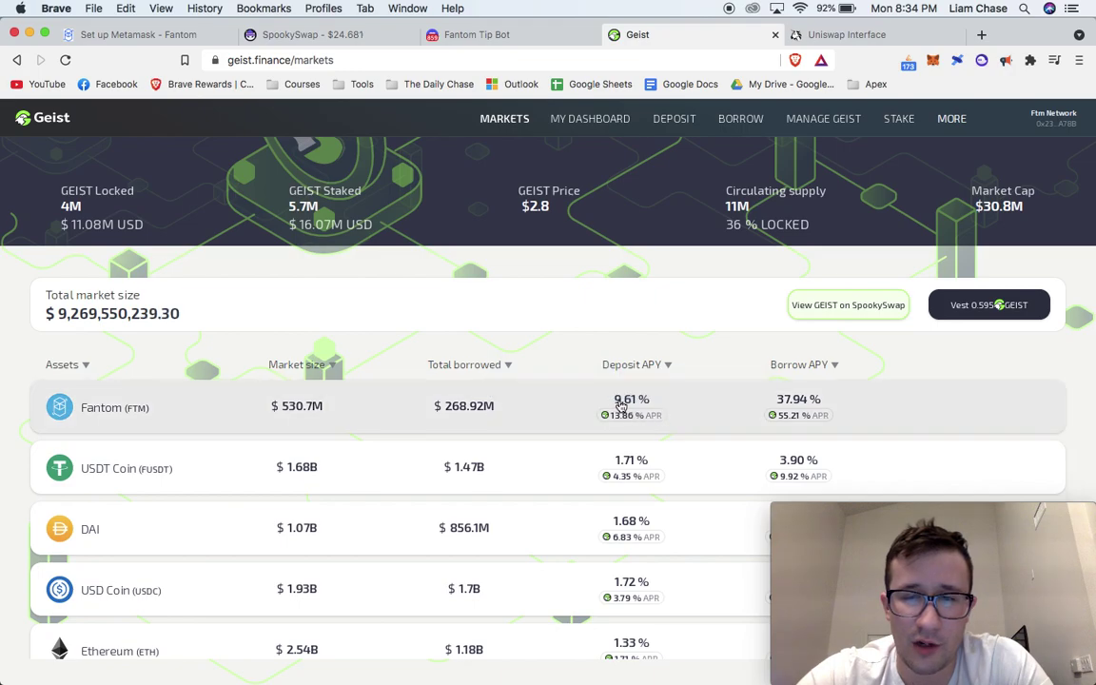
{"action": "scroll", "coordinate": [698, 411], "scroll_direction": "down", "scroll_amount": 1}
{"action": "scroll", "coordinate": [698, 411], "scroll_direction": "down", "scroll_amount": 1}
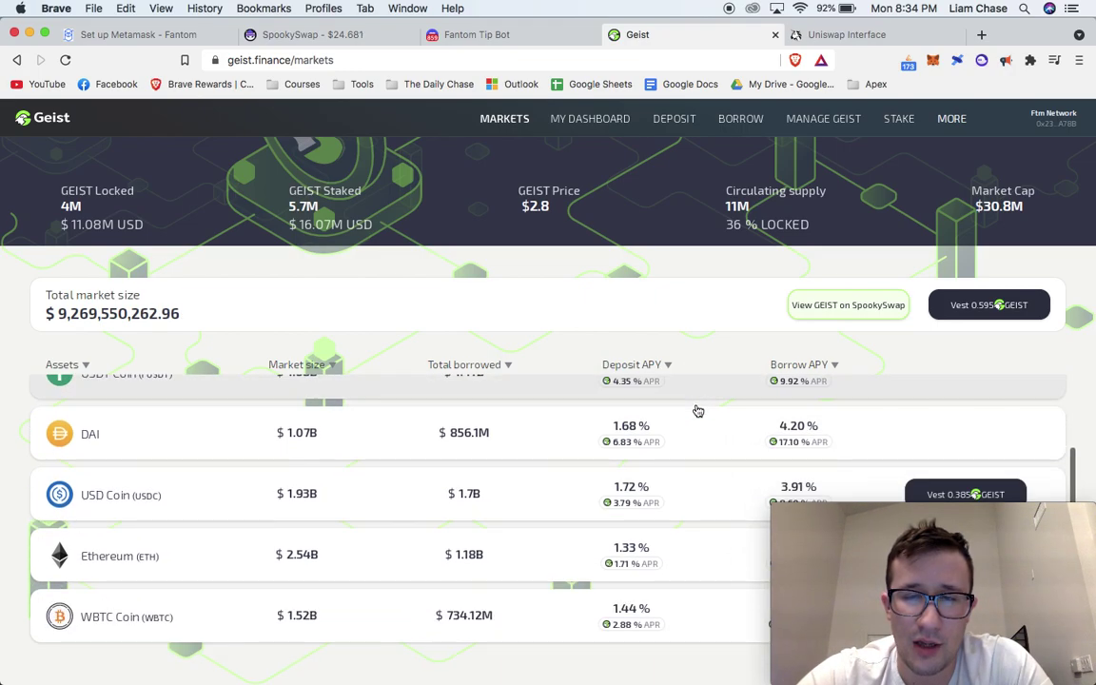
Step: Review the current deposits and borrows on Geist's dashboard, and compare the available amounts and borrow APYs on the borrow page
{"action": "mouse_move", "coordinate": [622, 568]}
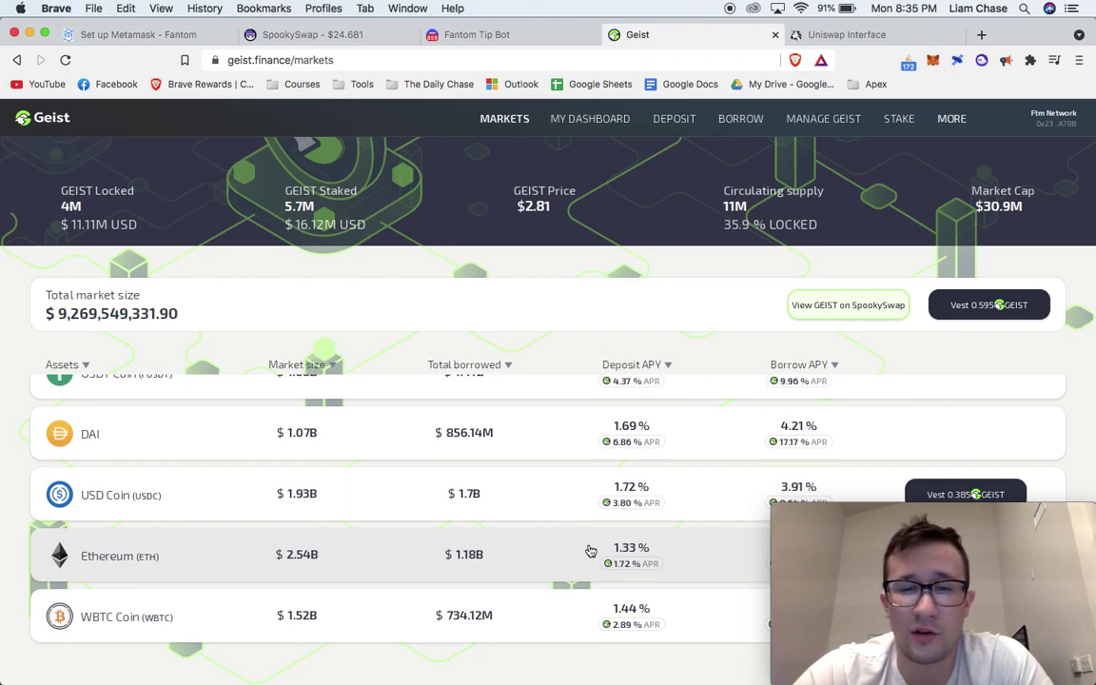
{"action": "left_click", "coordinate": [573, 122]}
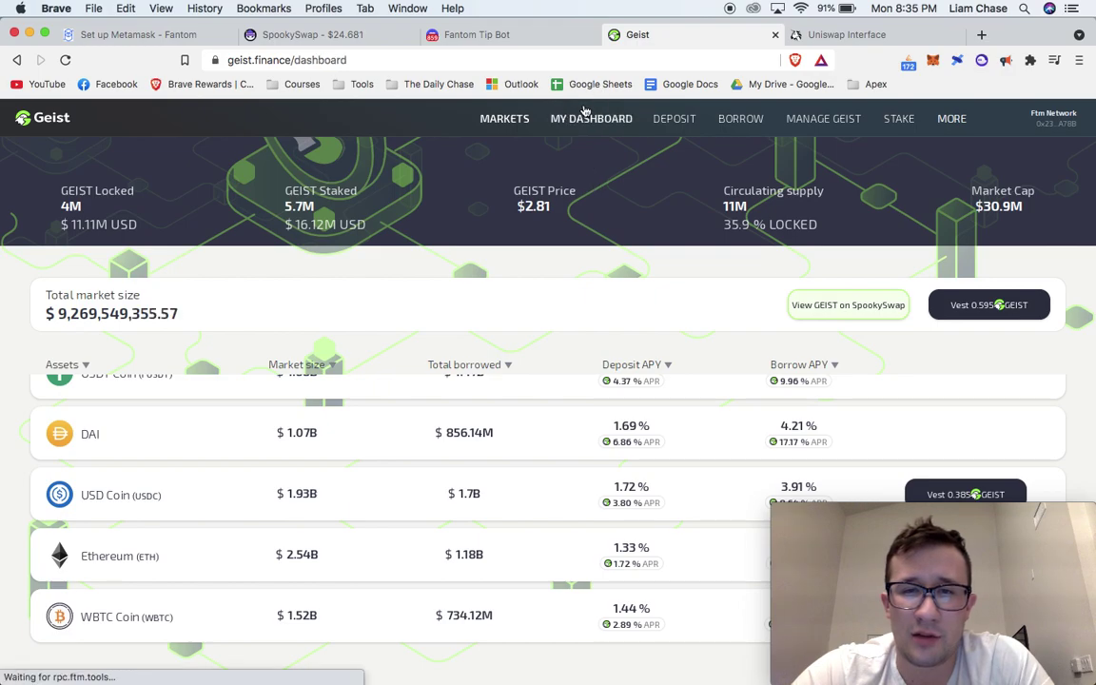
{"action": "scroll", "coordinate": [533, 418], "scroll_direction": "down", "scroll_amount": 1}
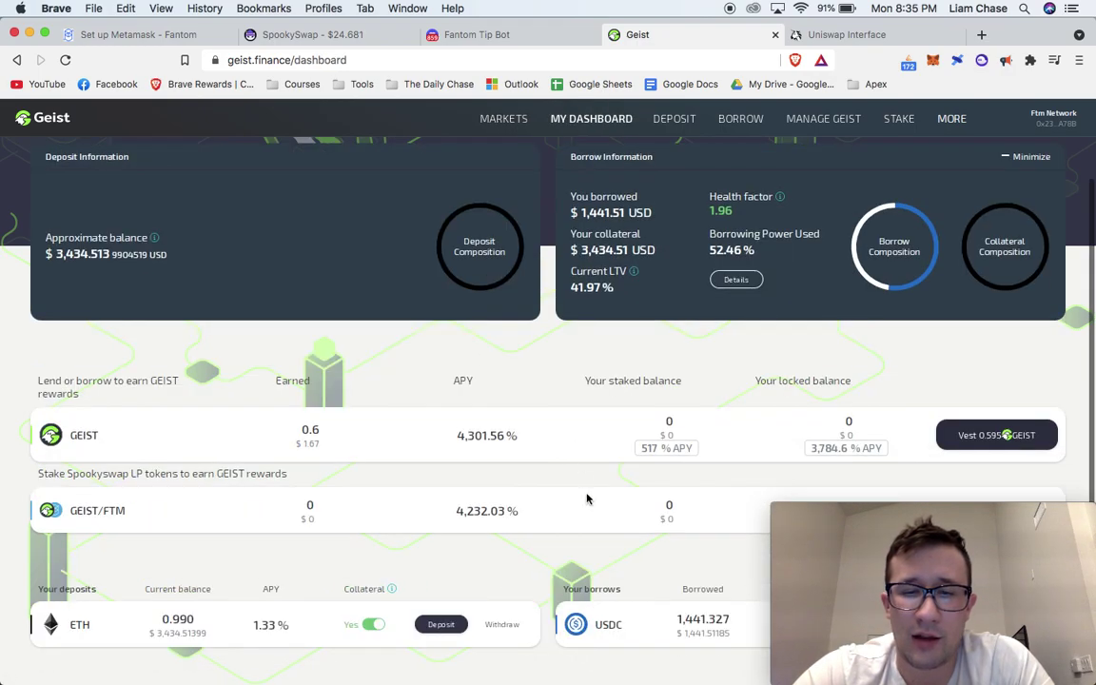
{"action": "left_click", "coordinate": [723, 119]}
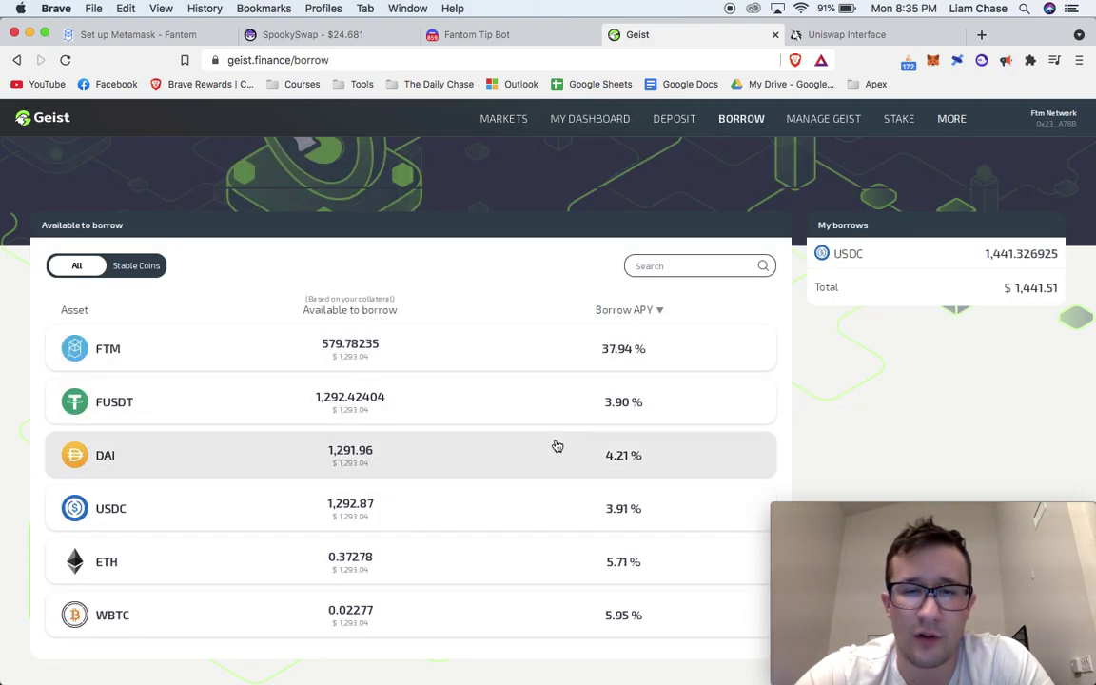
{"action": "scroll", "coordinate": [557, 445], "scroll_direction": "down", "scroll_amount": 1}
{"action": "scroll", "coordinate": [557, 445], "scroll_direction": "up", "scroll_amount": 1}
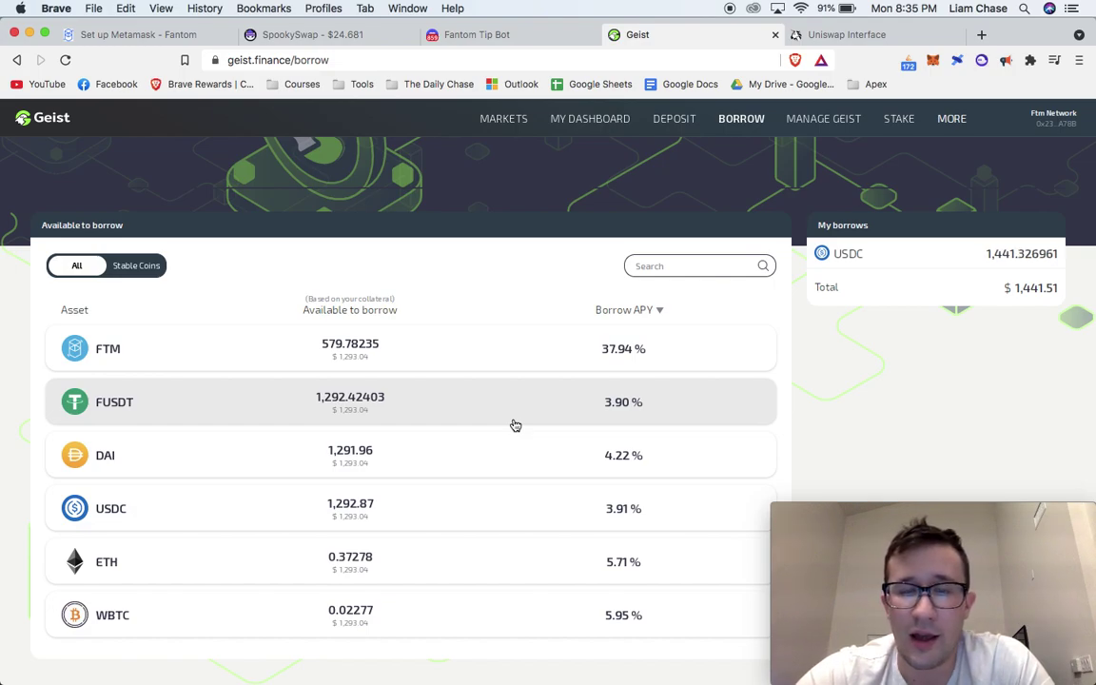
Step: Open the borrow form for FUSDT and try the risk slider, bringing the borrow amount back to 0
{"action": "left_click", "coordinate": [514, 425]}
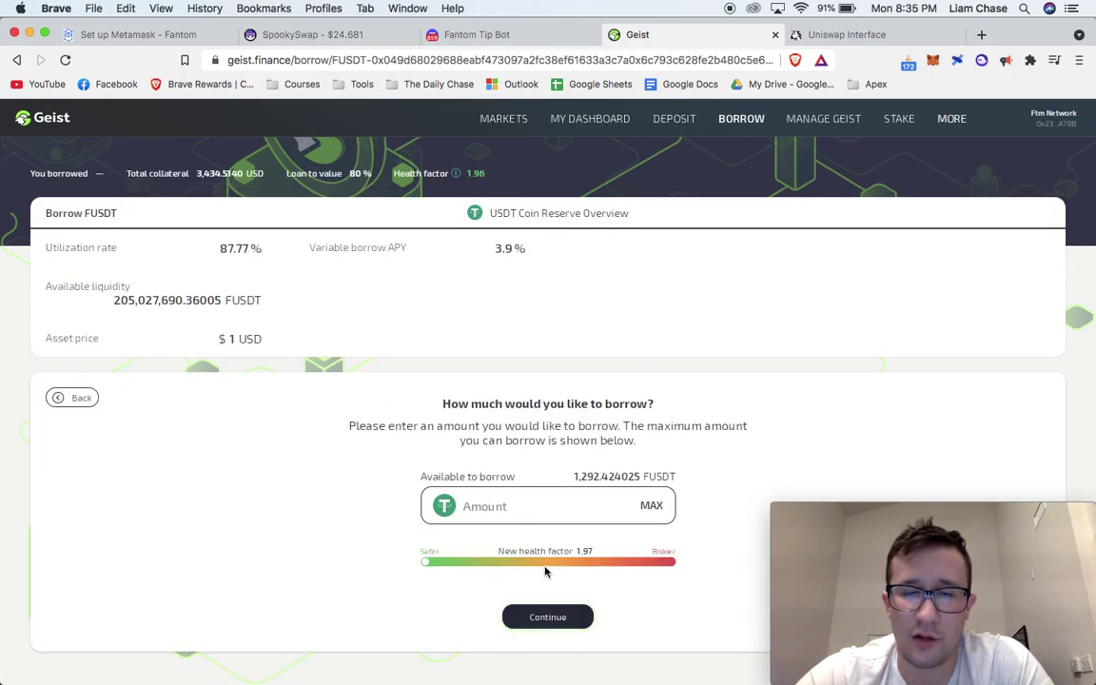
{"action": "left_click_drag", "start_coordinate": [557, 567], "coordinate": [391, 563]}
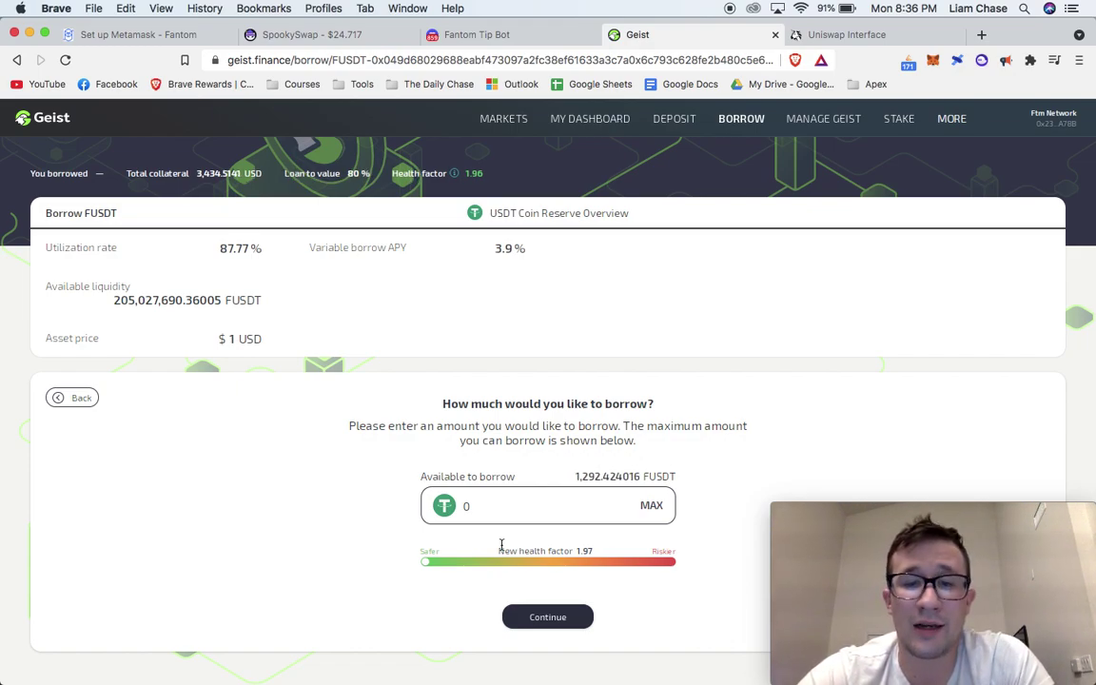
{"action": "mouse_move", "coordinate": [427, 561]}
{"action": "left_mouse_down"}
{"action": "mouse_move", "coordinate": [709, 579]}
{"action": "mouse_move", "coordinate": [385, 566]}
{"action": "left_mouse_up"}
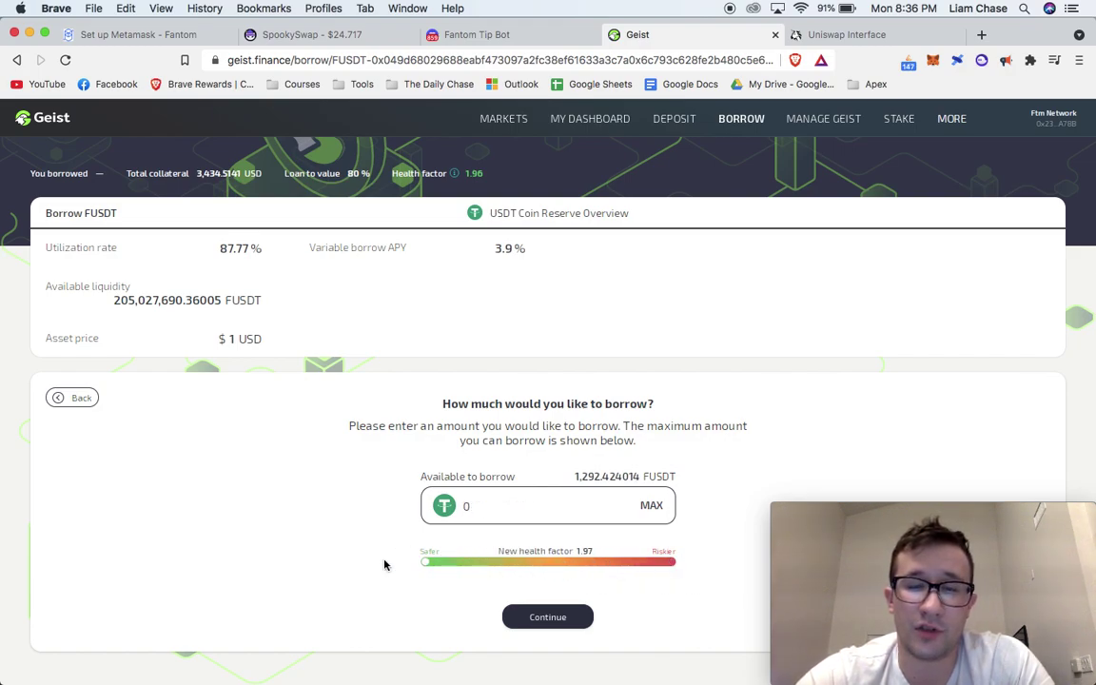
Step: Read the explanation of the current LTV in the dashboard's borrow information, and dismiss it
{"action": "left_click", "coordinate": [577, 122]}
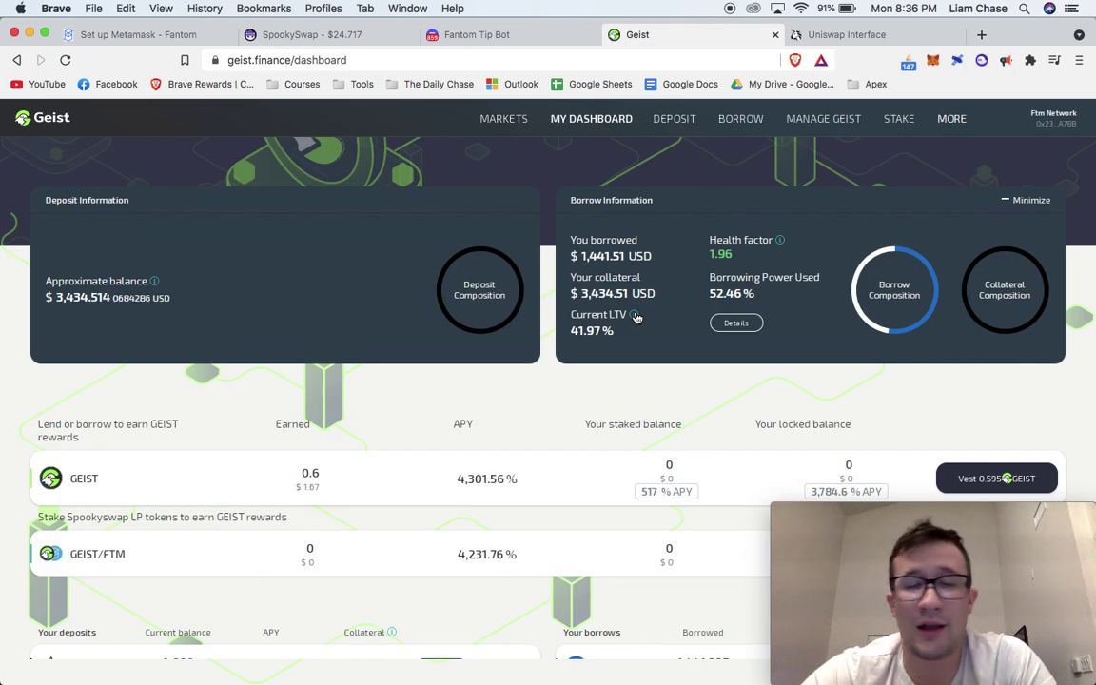
{"action": "left_click", "coordinate": [635, 317]}
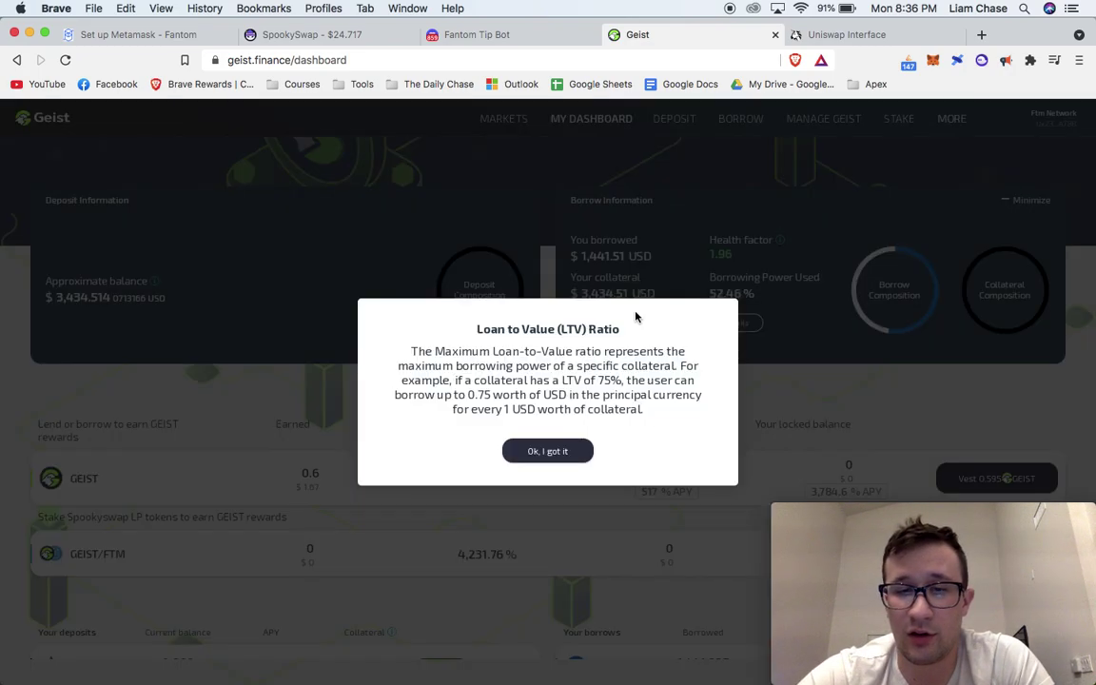
{"action": "left_click", "coordinate": [547, 450]}
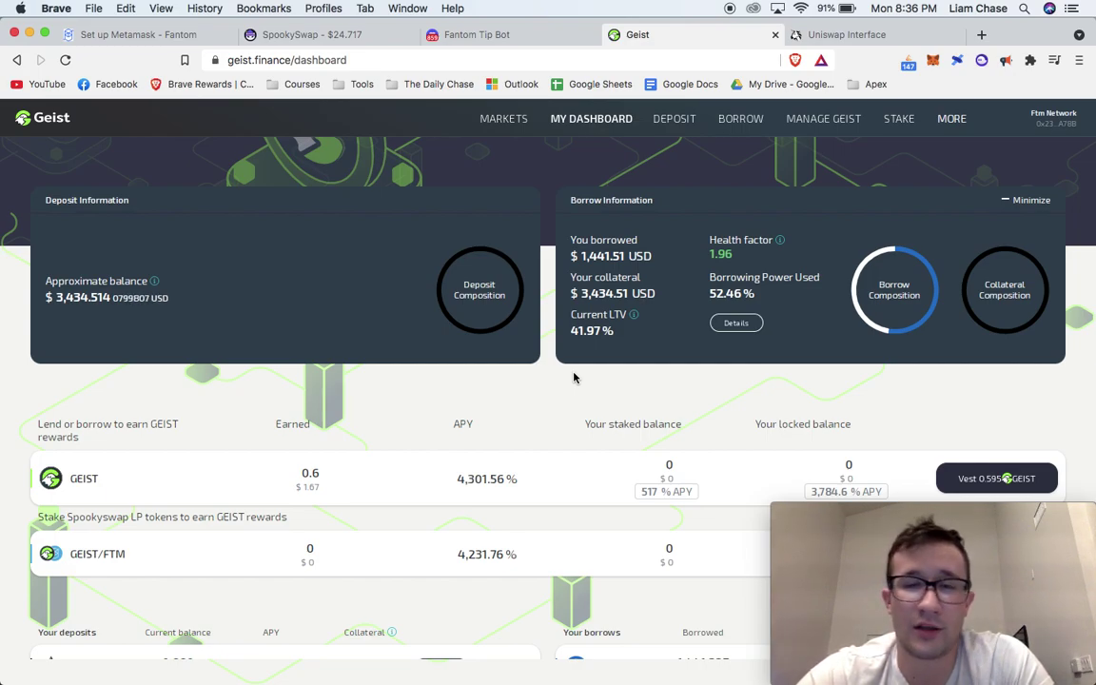
Step: Open the DefiLlama dashboard at defillama.com in a new browser tab
{"action": "left_click", "coordinate": [982, 35]}
{"action": "type", "text": "defllam"}
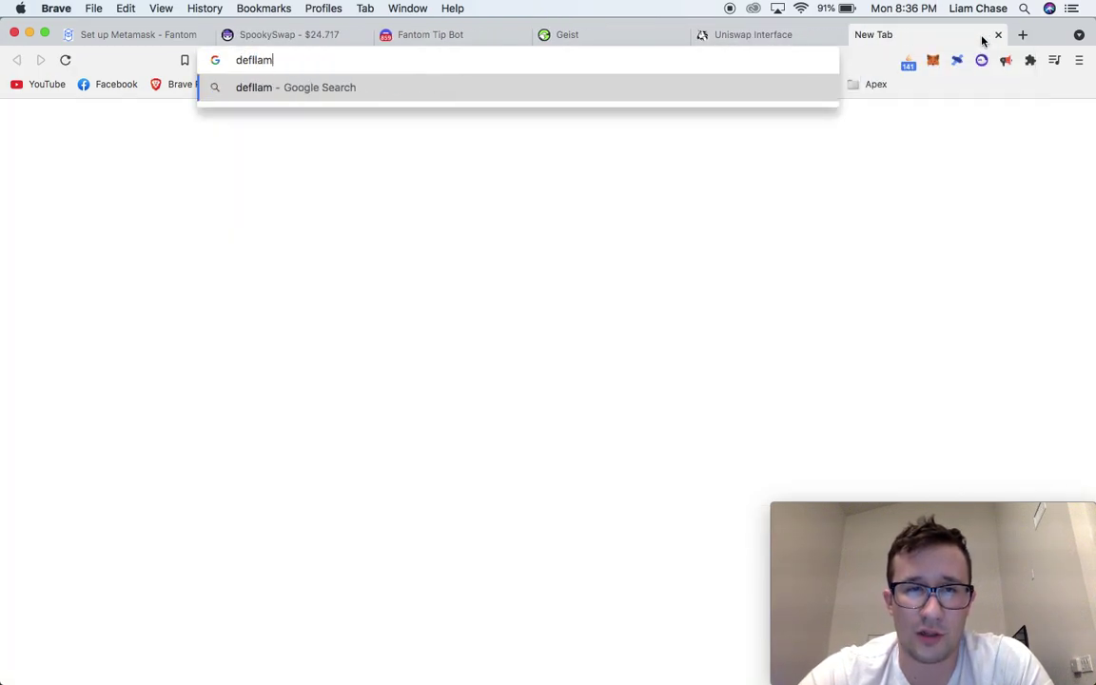
{"action": "type", "text": "llama.com"}
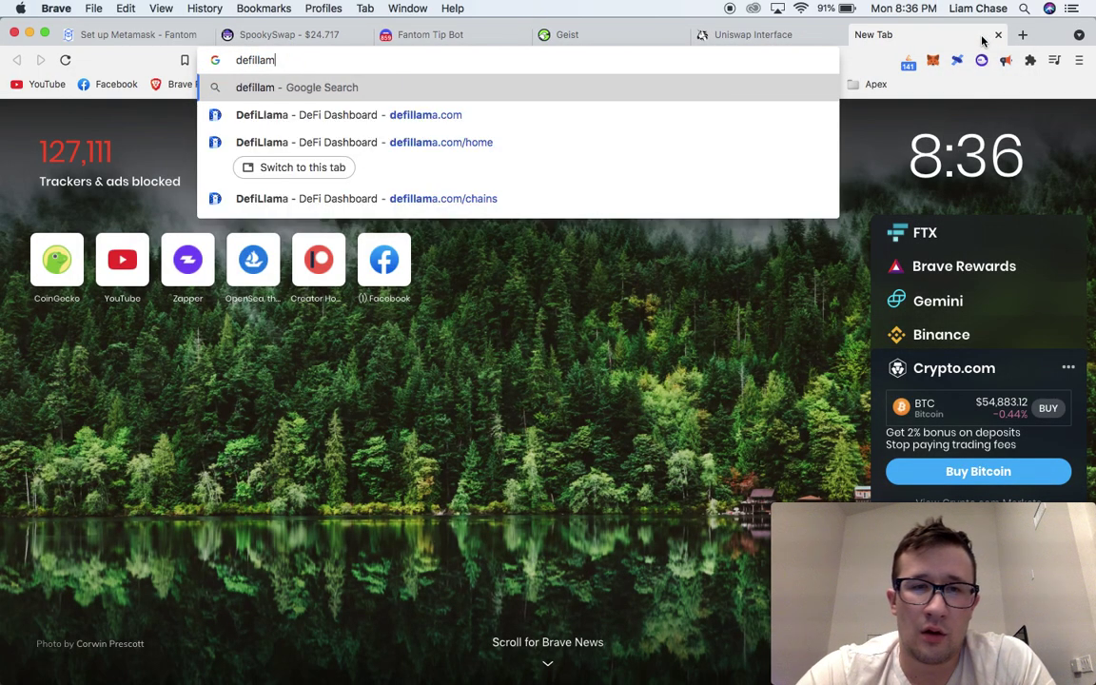
{"action": "key", "text": "Return"}
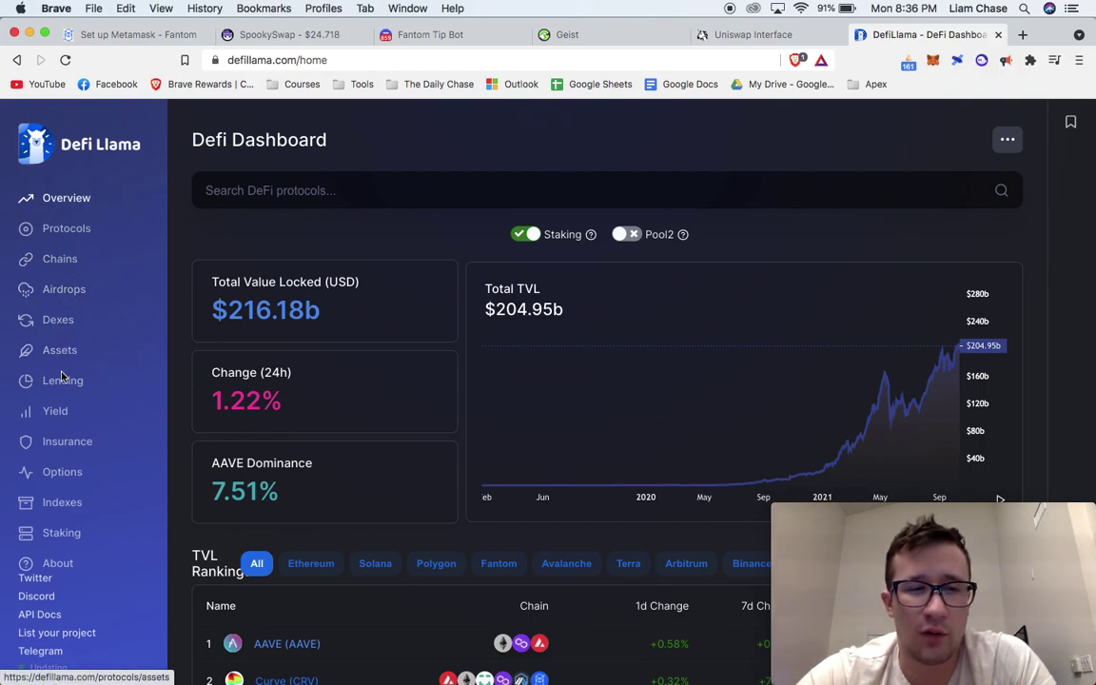
Step: Open Fantom from DefiLlama's list of chains, and review its protocol TVL rankings and total value locked chart
{"action": "left_click", "coordinate": [61, 261]}
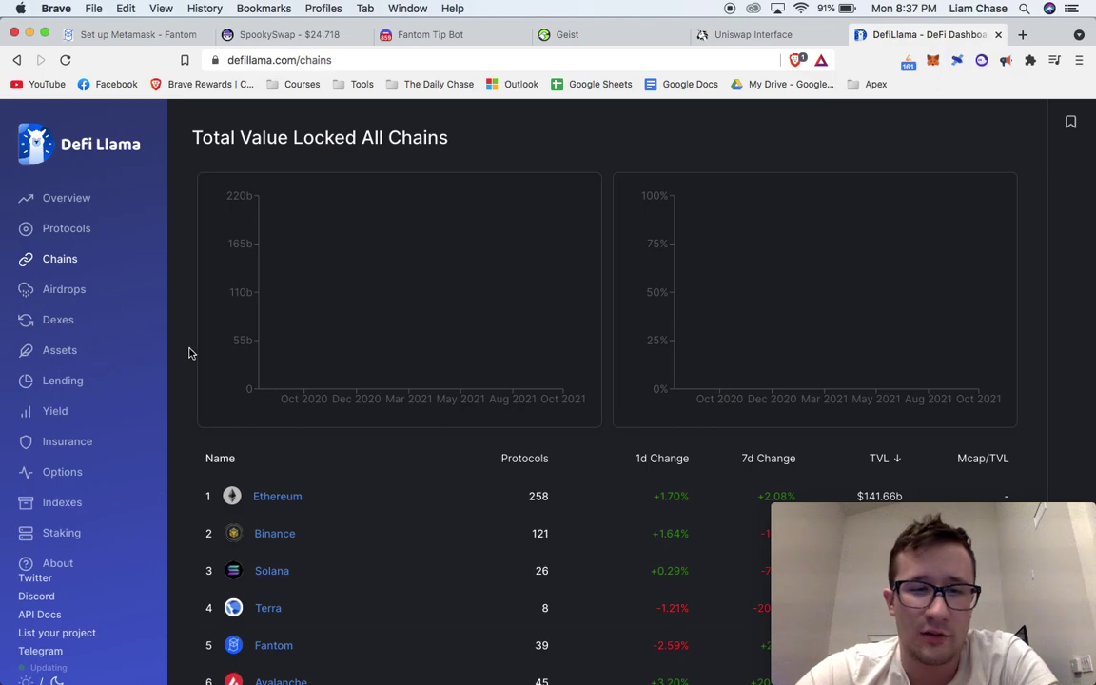
{"action": "scroll", "coordinate": [187, 324], "scroll_direction": "down", "scroll_amount": 3}
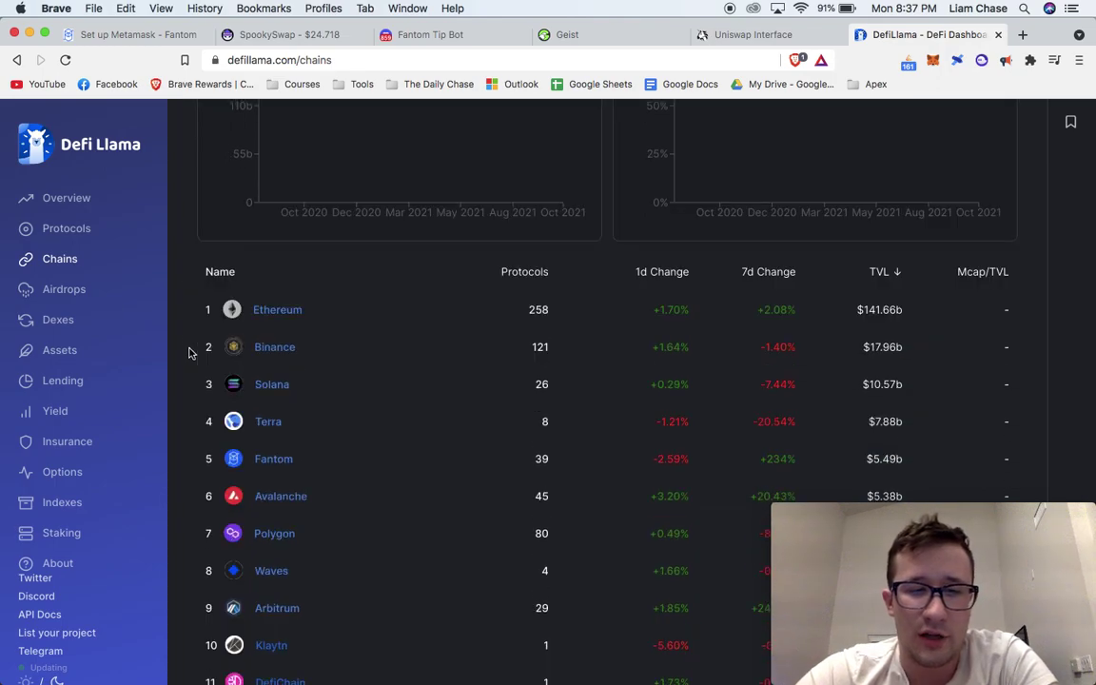
{"action": "left_click", "coordinate": [274, 460]}
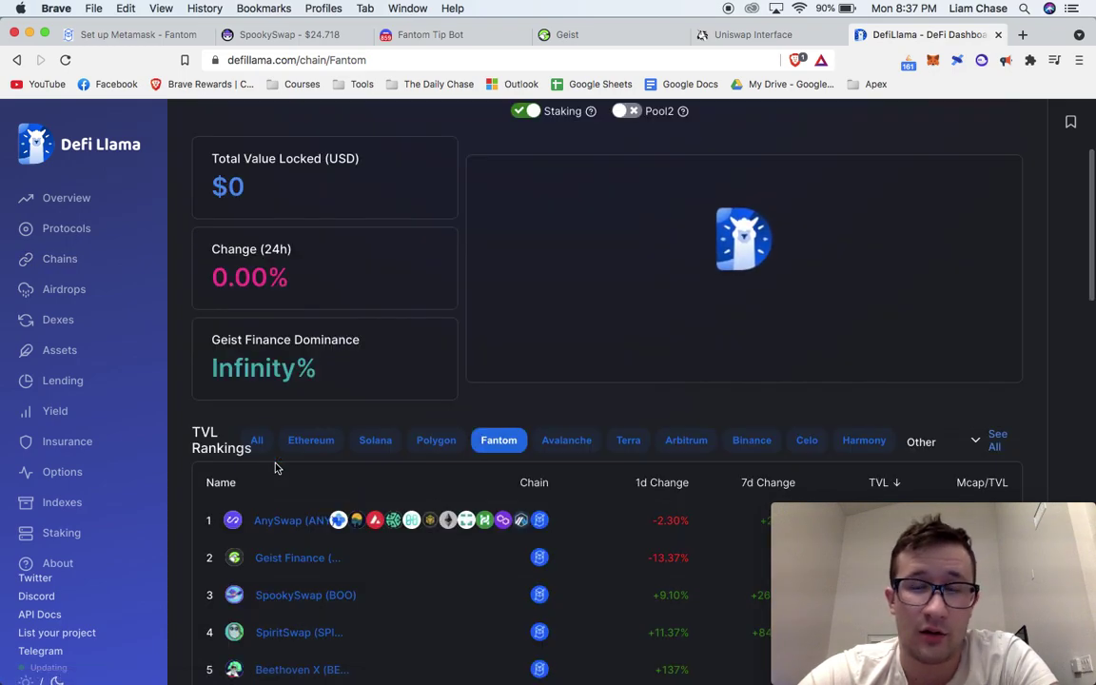
{"action": "scroll", "coordinate": [195, 521], "scroll_direction": "down", "scroll_amount": 5}
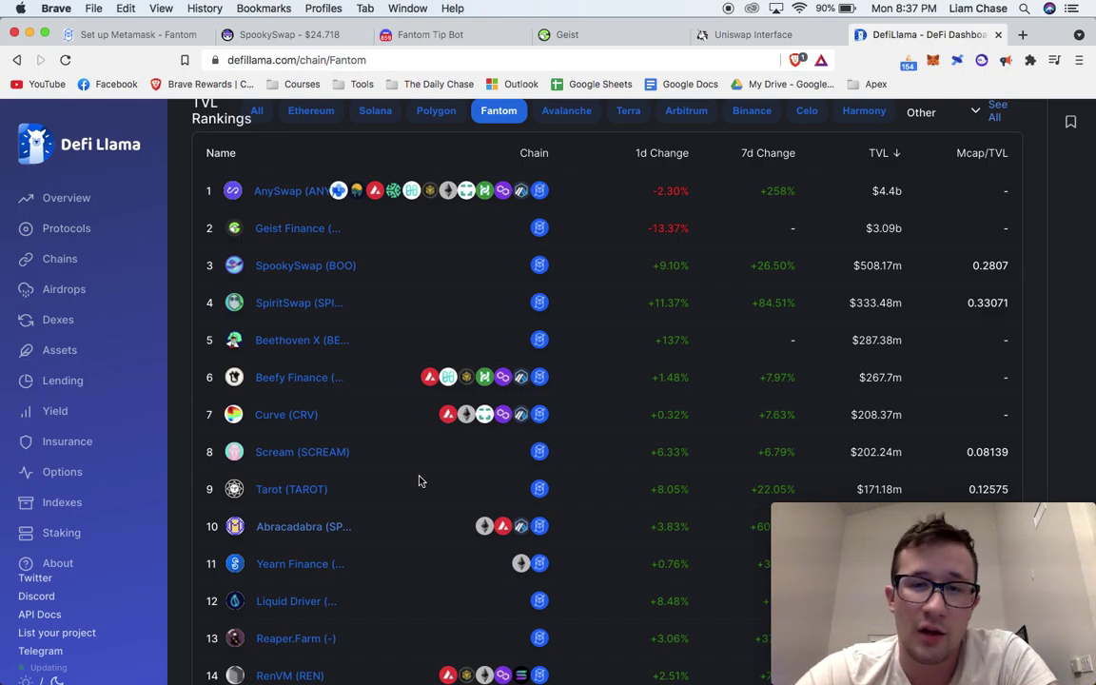
{"action": "scroll", "coordinate": [418, 481], "scroll_direction": "up", "scroll_amount": 8}
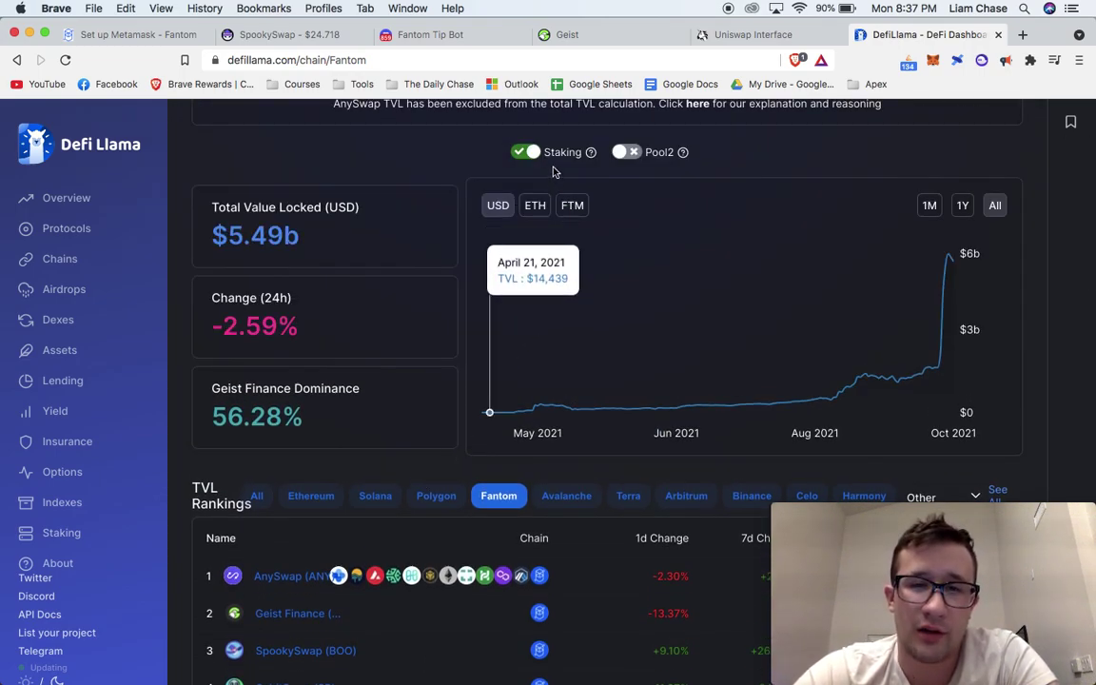
Step: Exclude staking from Fantom's TVL figures and review the updated protocol rankings
{"action": "left_click", "coordinate": [522, 153]}
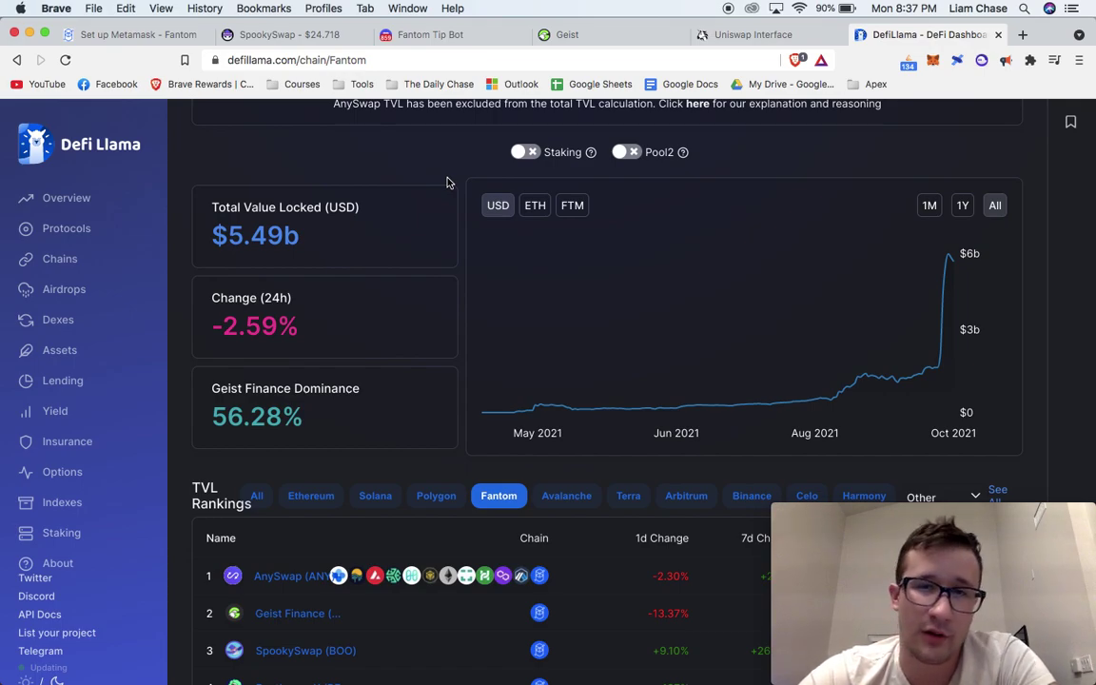
{"action": "scroll", "coordinate": [448, 182], "scroll_direction": "down", "scroll_amount": 3}
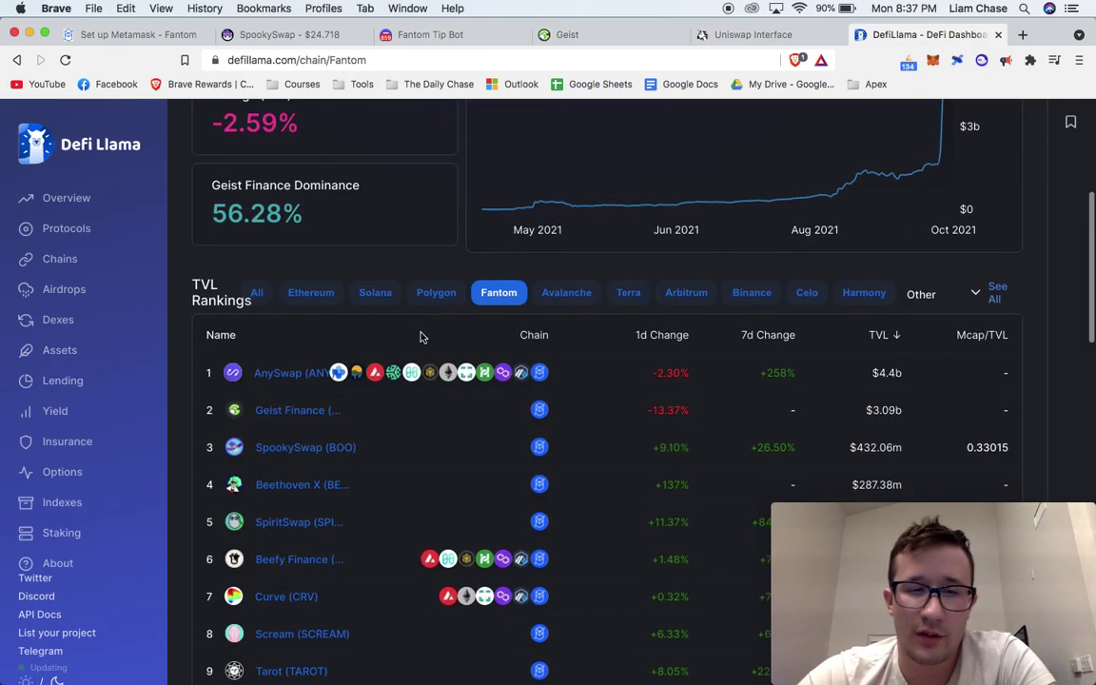
{"action": "scroll", "coordinate": [179, 423], "scroll_direction": "down", "scroll_amount": 3}
{"action": "scroll", "coordinate": [180, 423], "scroll_direction": "down", "scroll_amount": 1}
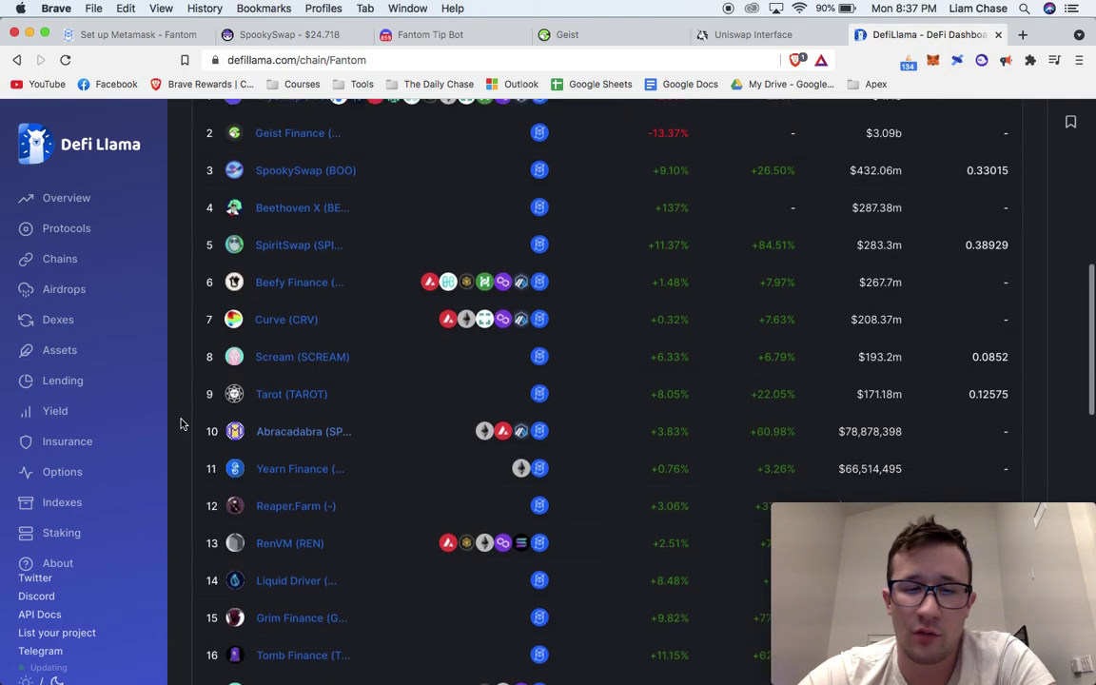
{"action": "scroll", "coordinate": [180, 424], "scroll_direction": "up", "scroll_amount": 3}
{"action": "scroll", "coordinate": [180, 423], "scroll_direction": "up", "scroll_amount": 5}
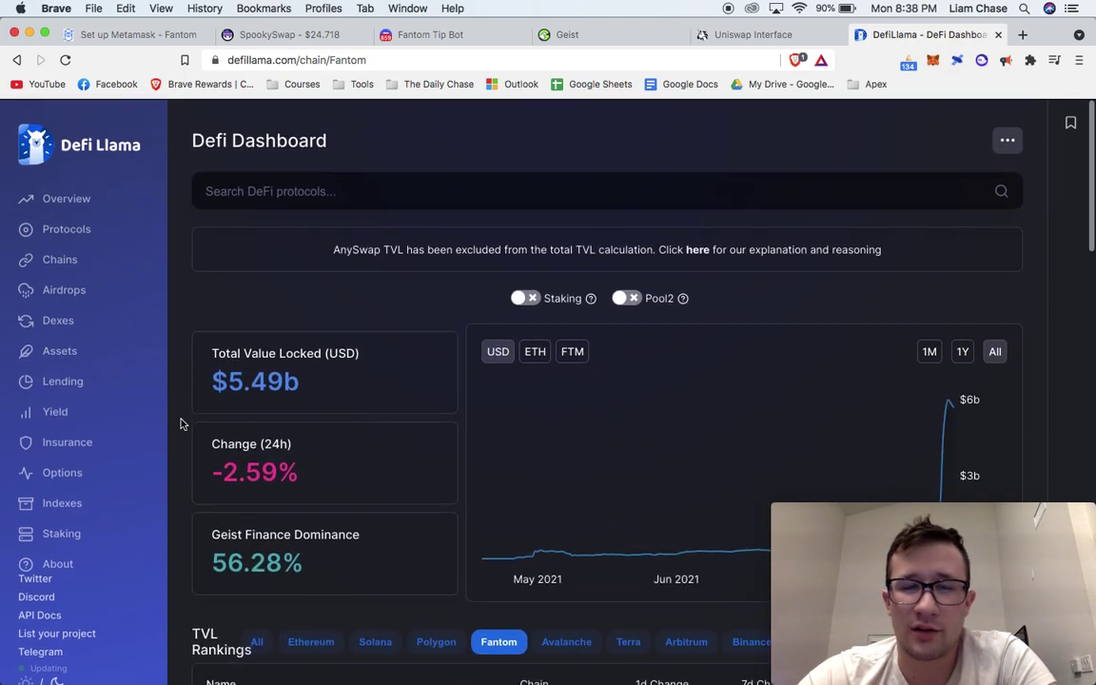